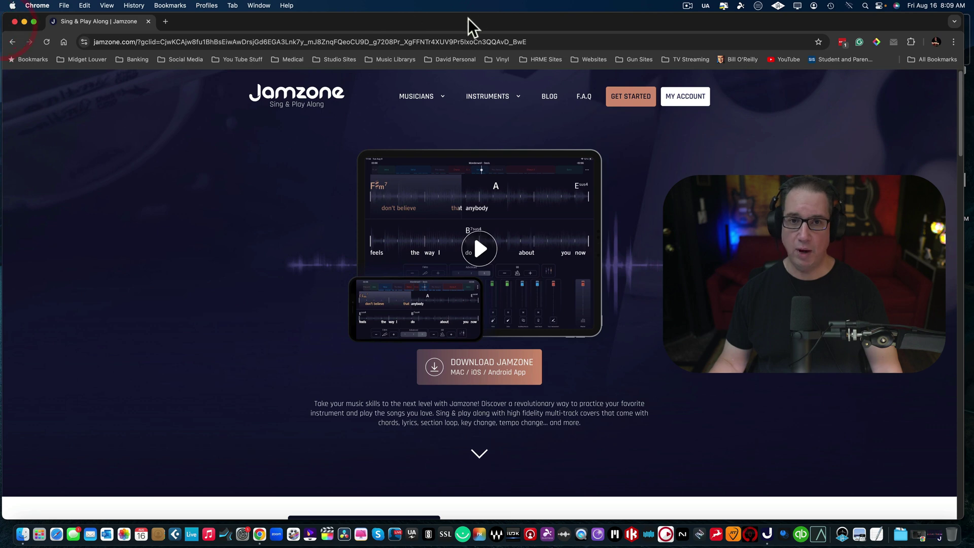
drag(464, 23, 467, 21)
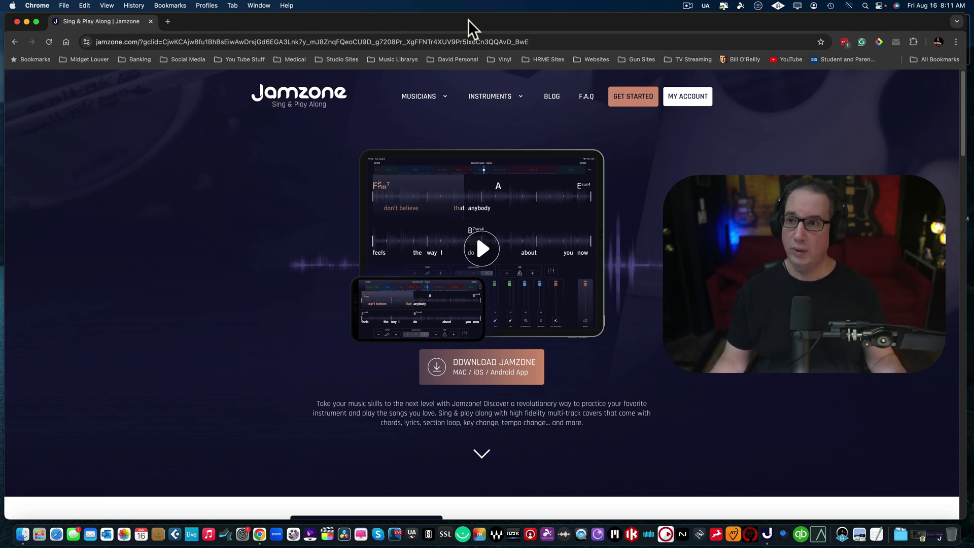
drag(468, 20, 469, 20)
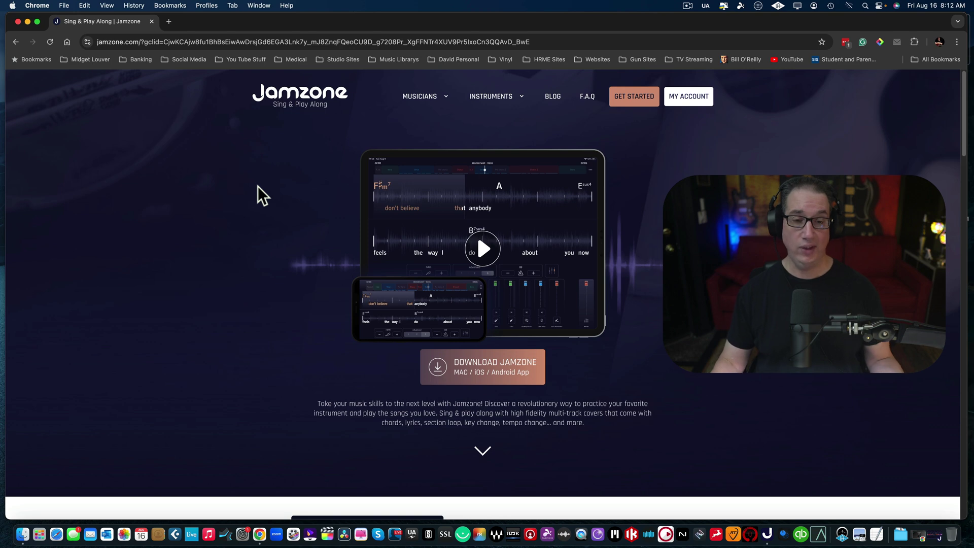
scroll(257, 188, down, 2)
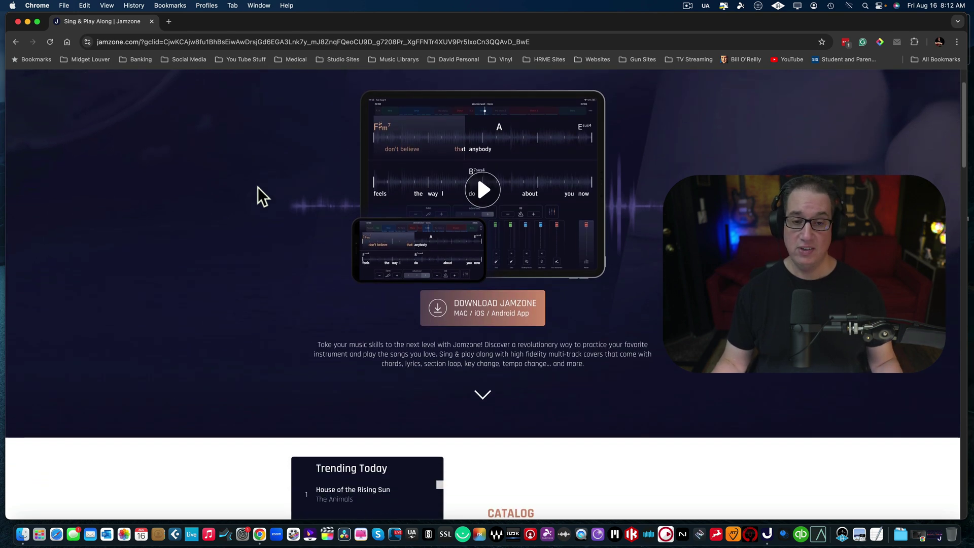
scroll(258, 186, up, 1)
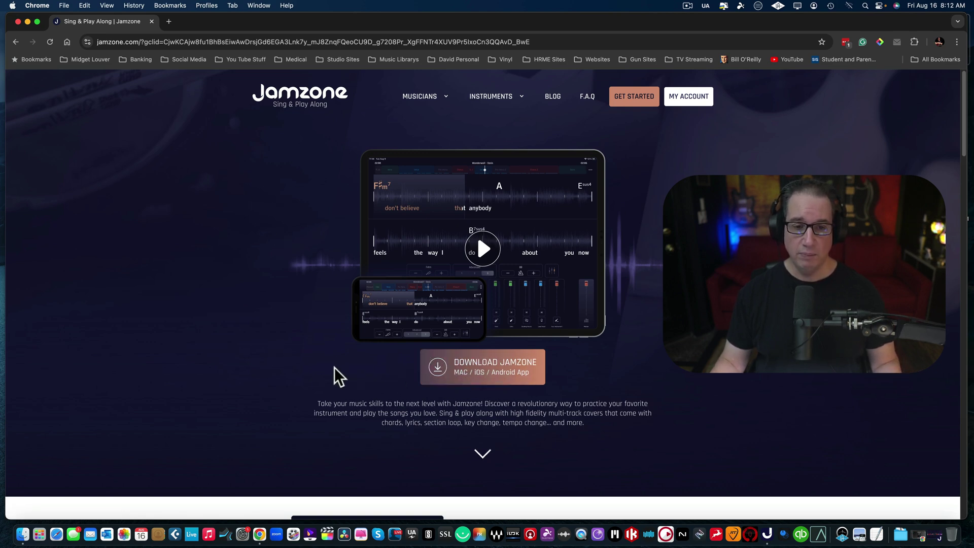
- Examine the Jamzone home page's introduction, song catalog section and the six feature previews from Multitrack Console to Designed for the Stage
scroll(333, 367, down, 3)
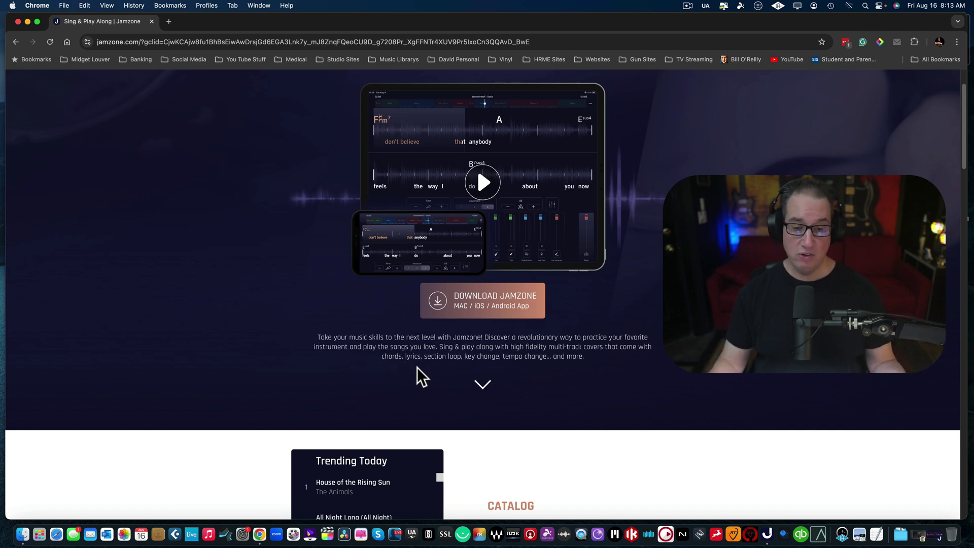
scroll(417, 367, down, 5)
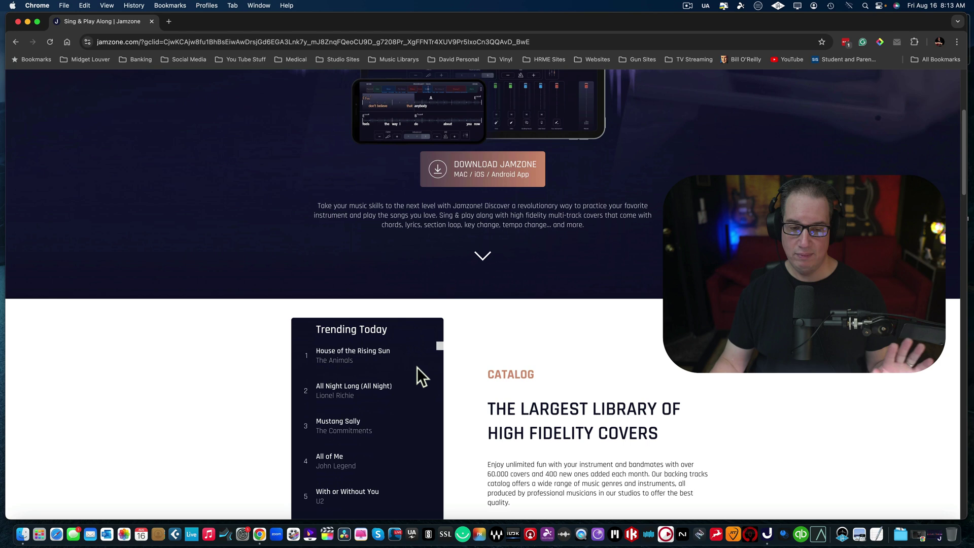
scroll(417, 368, down, 2)
scroll(582, 312, down, 4)
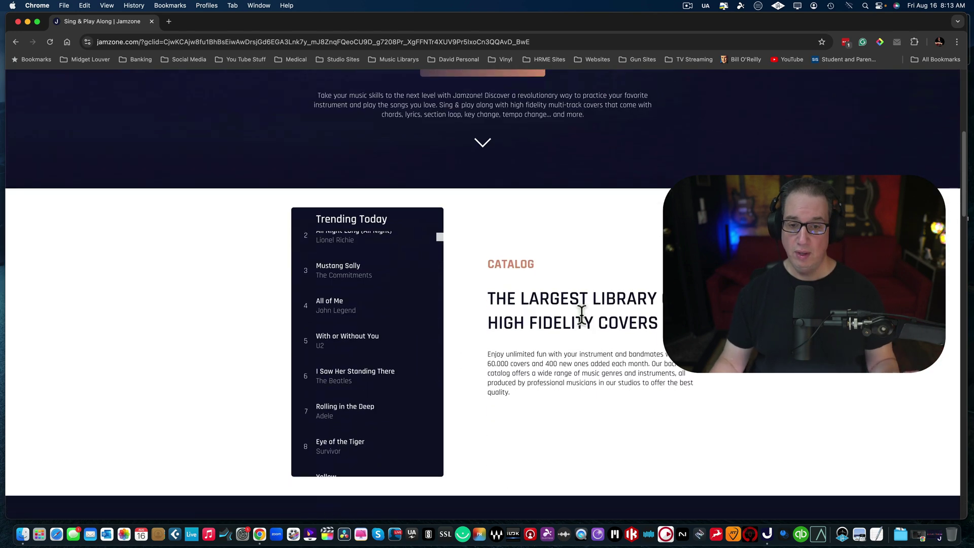
scroll(582, 314, down, 12)
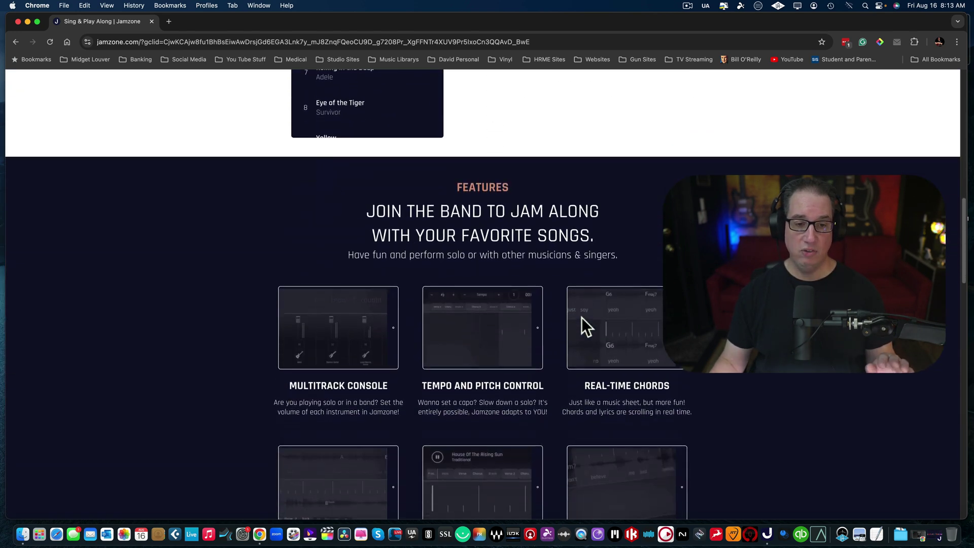
scroll(582, 318, down, 2)
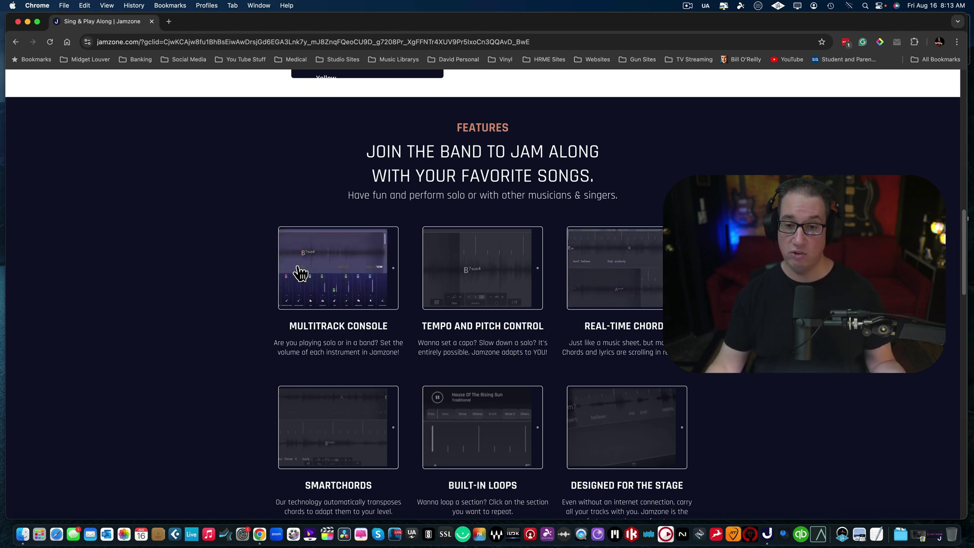
scroll(217, 499, down, 2)
scroll(217, 500, down, 1)
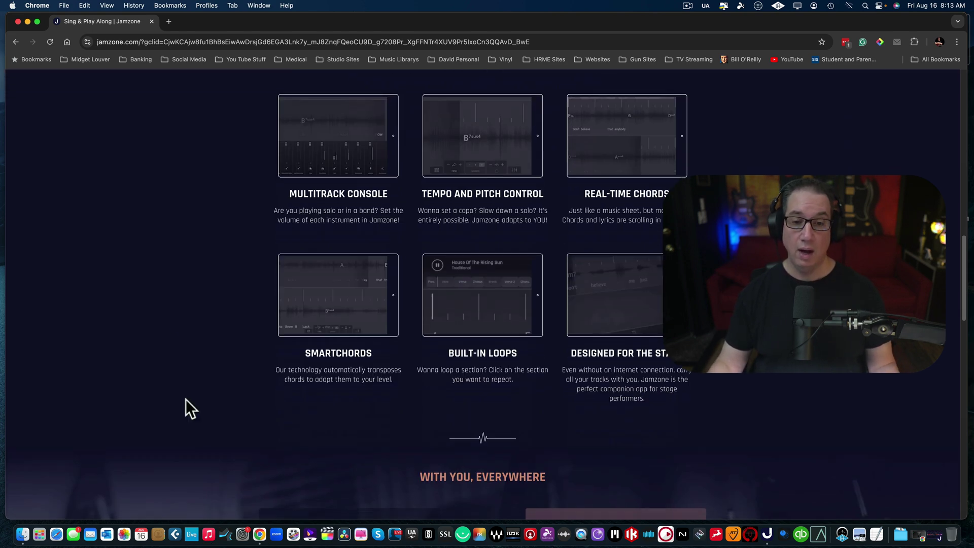
mouse_move(476, 311)
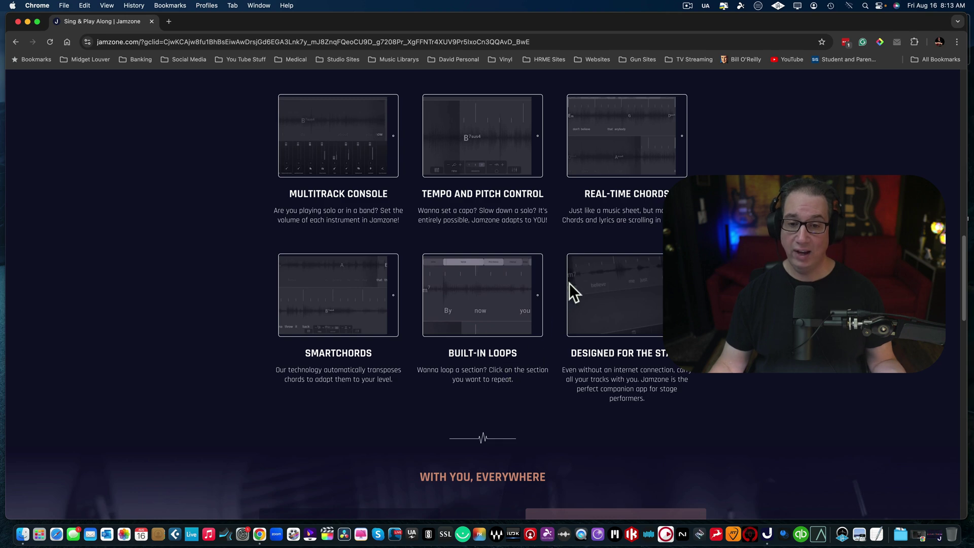
mouse_move(629, 332)
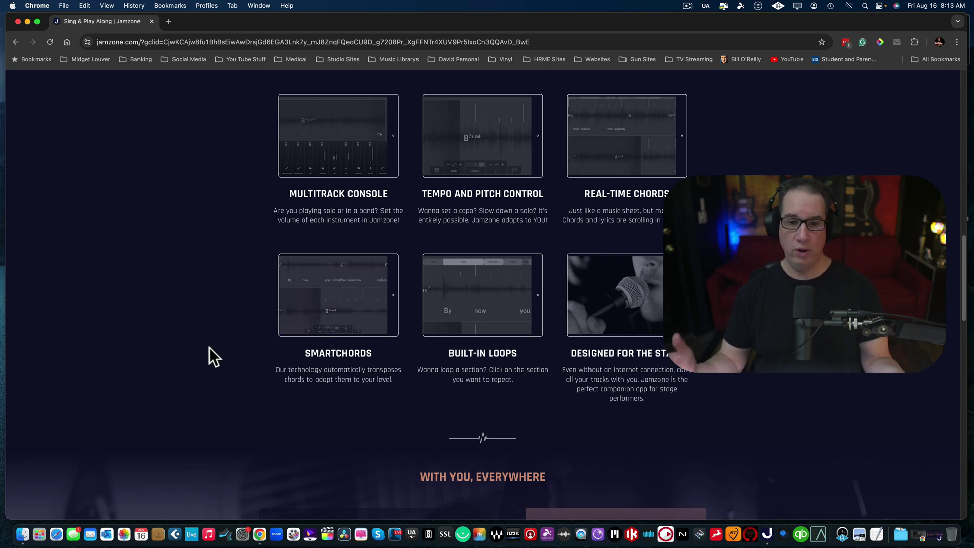
- Review the music education, stage performer, testimonial and newsletter sections, and return to the beginning of the home page
scroll(209, 348, down, 3)
scroll(209, 348, down, 5)
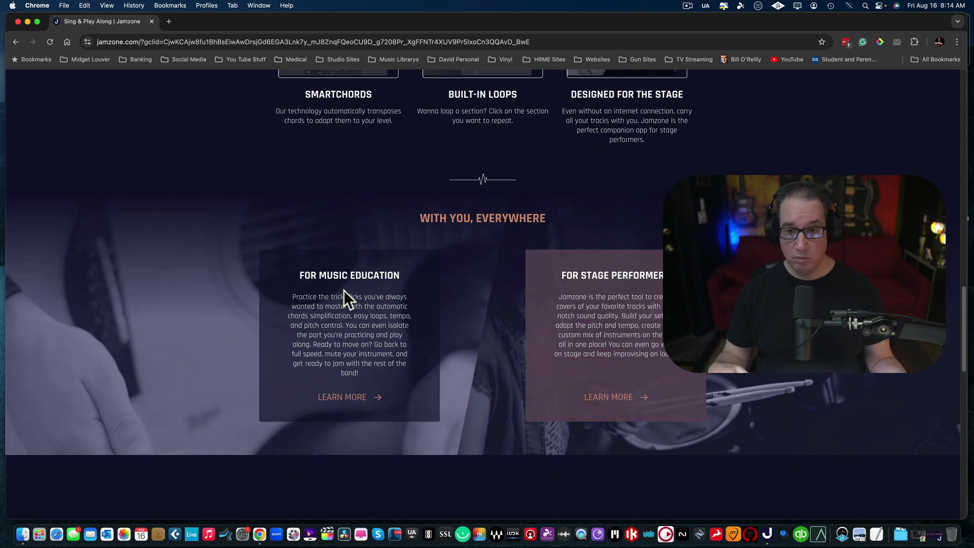
scroll(531, 343, down, 6)
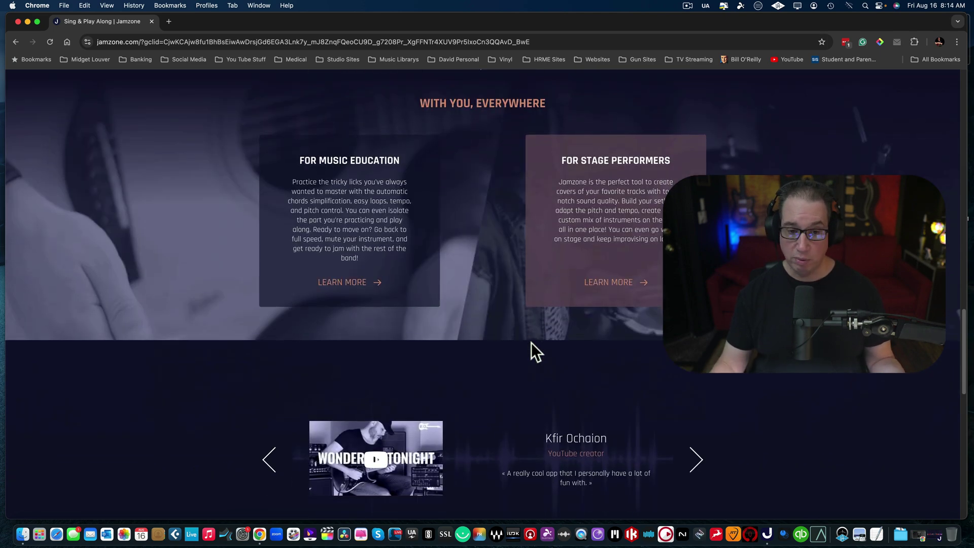
scroll(407, 364, down, 7)
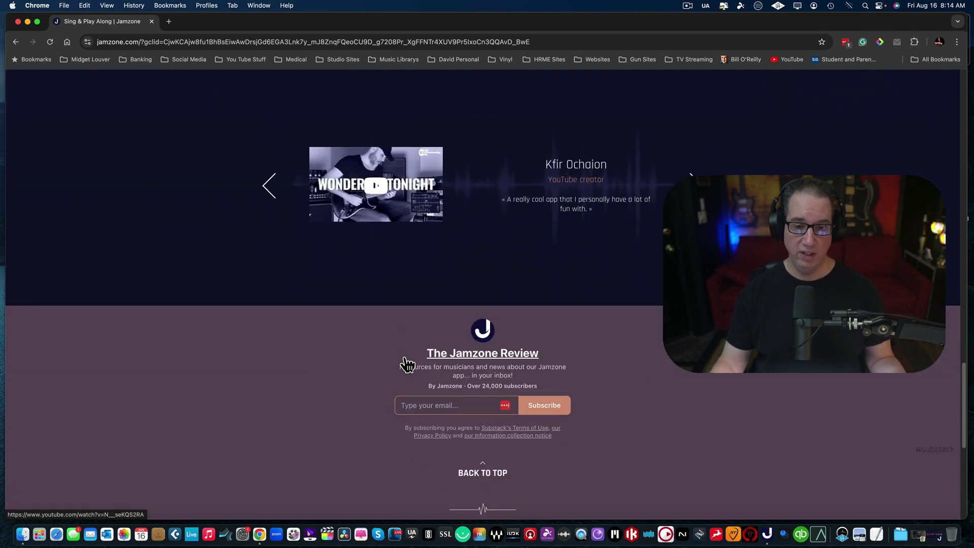
scroll(408, 364, down, 2)
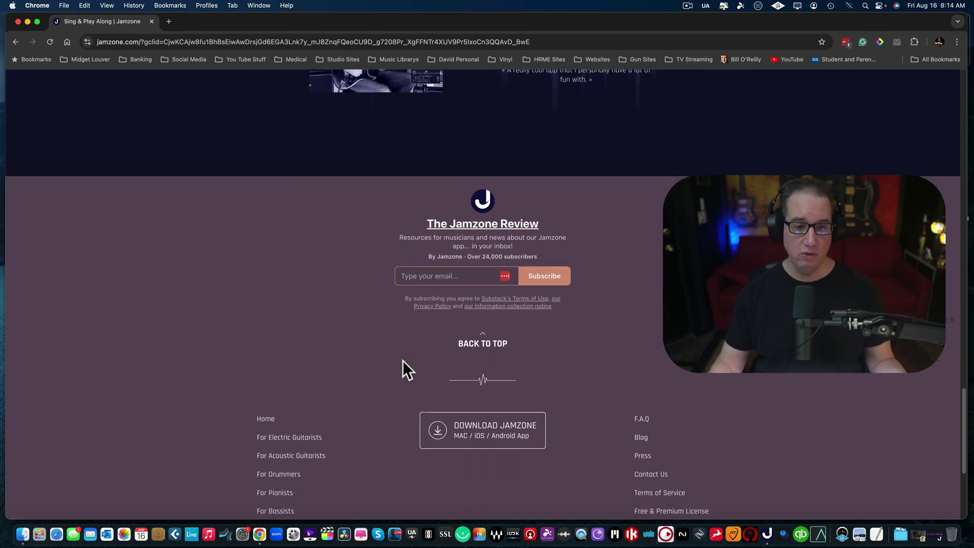
scroll(404, 359, down, 1)
scroll(402, 361, up, 14)
scroll(403, 361, up, 15)
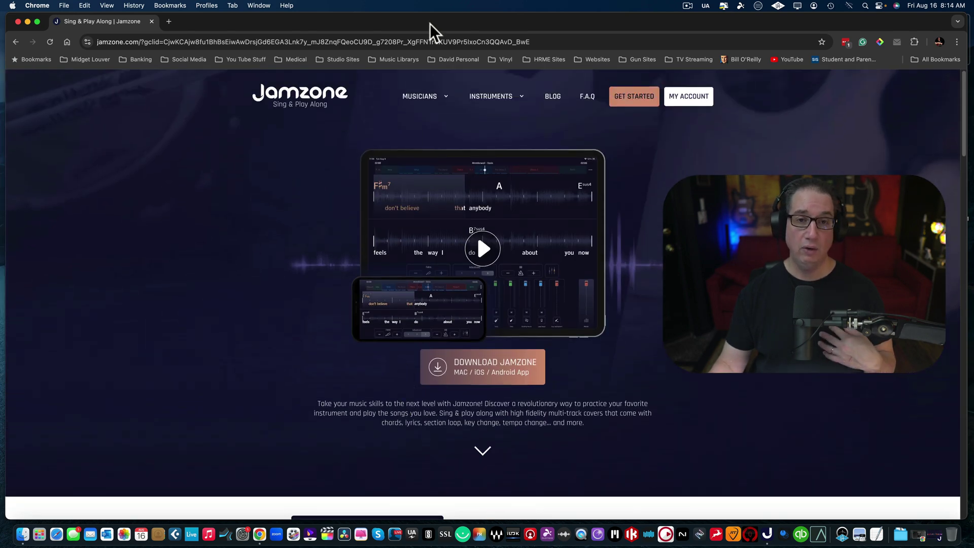
- Check the site's Musicians and Instruments categories, and open the Blog to skim its articles
mouse_move(441, 102)
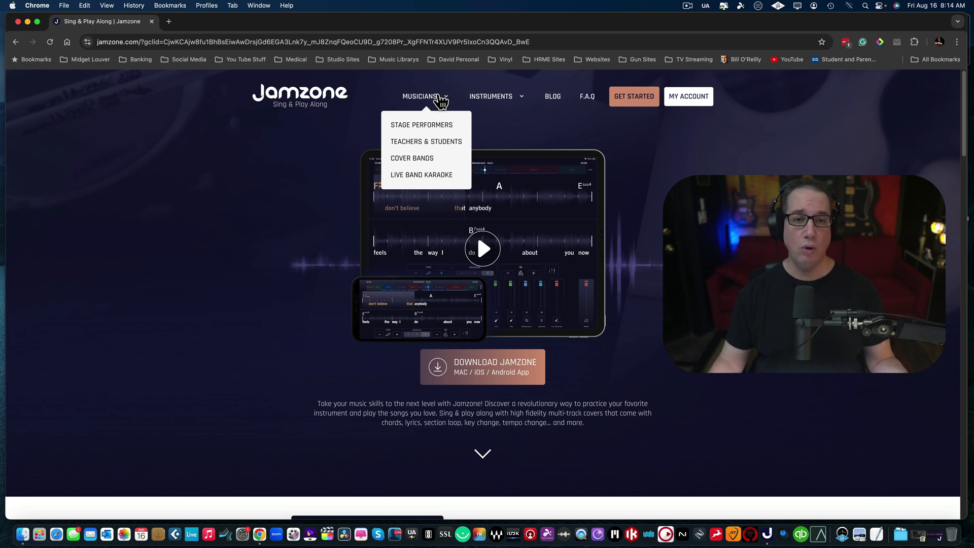
mouse_move(498, 102)
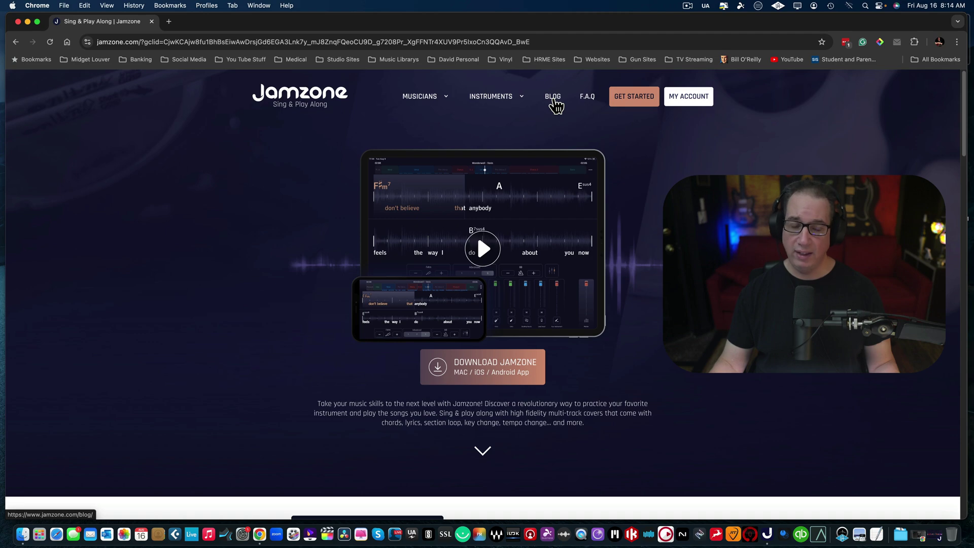
click(554, 102)
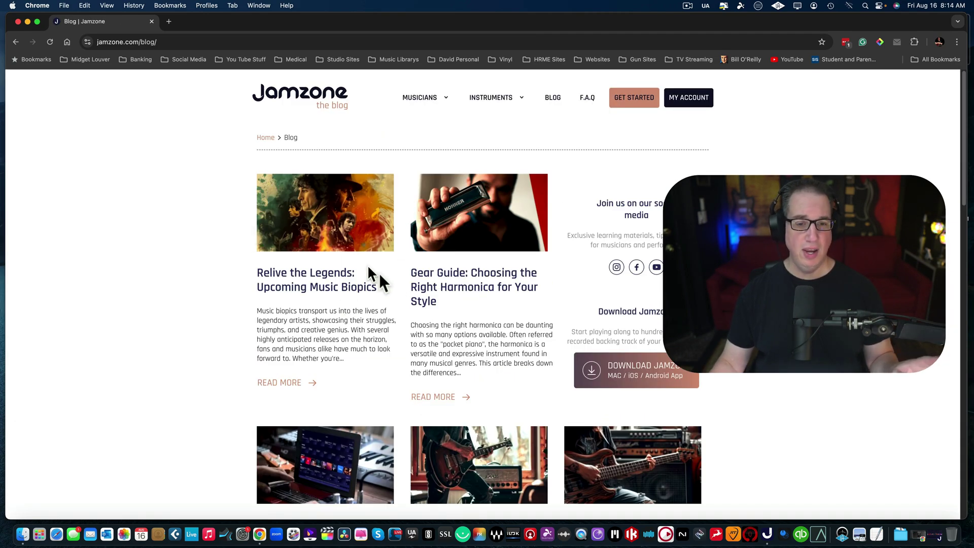
scroll(394, 287, down, 2)
scroll(392, 284, down, 5)
scroll(393, 277, up, 7)
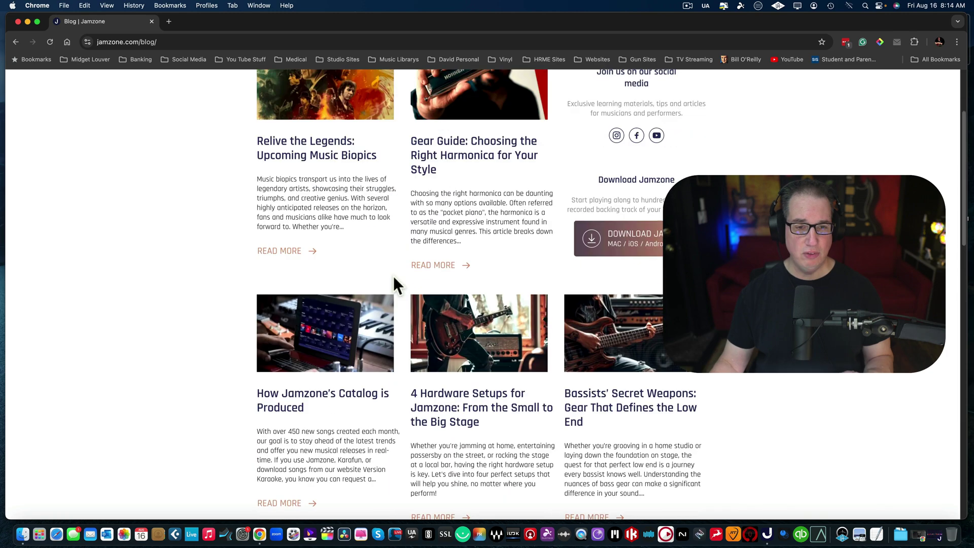
- Open the F.A.Q help center, browse its support topics and return to the blog page
click(586, 99)
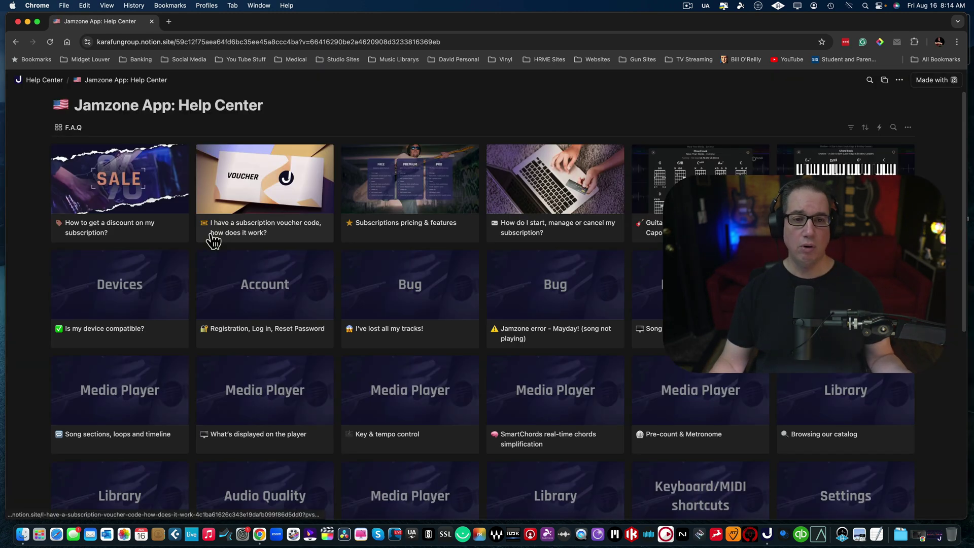
scroll(554, 311, down, 6)
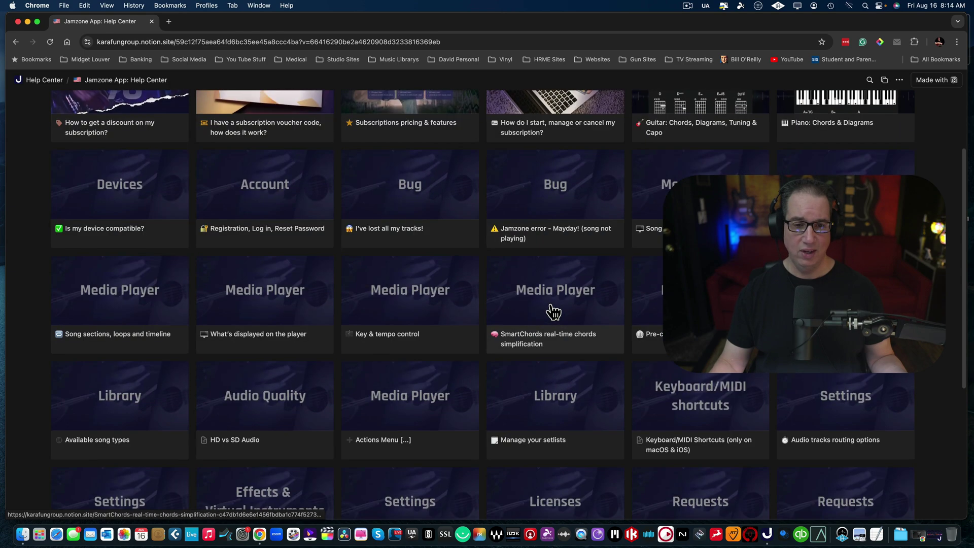
scroll(239, 322, up, 6)
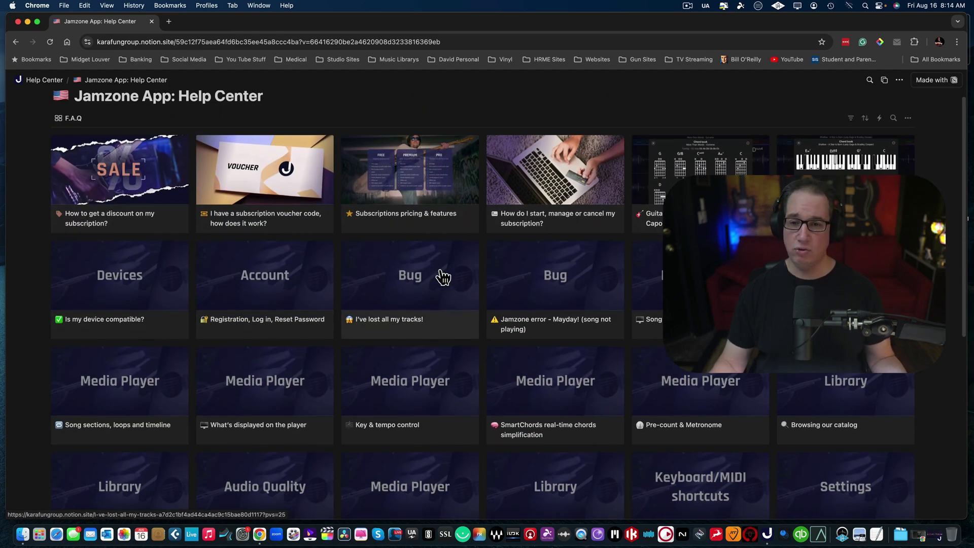
scroll(440, 275, down, 2)
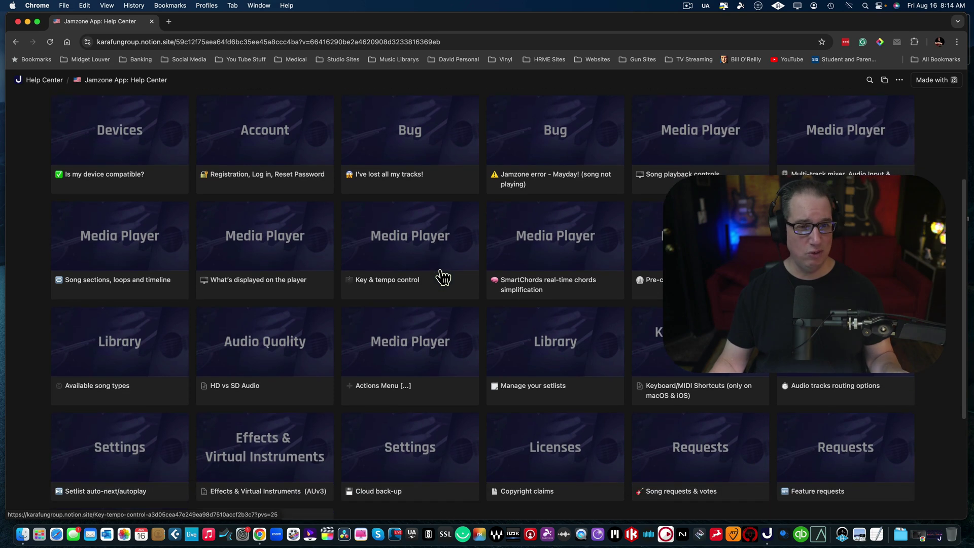
scroll(441, 278, up, 3)
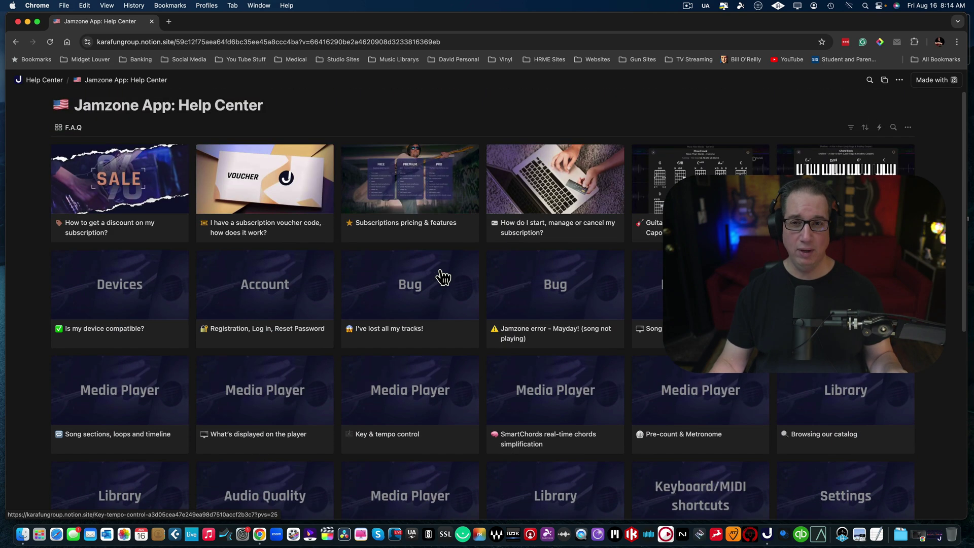
click(20, 42)
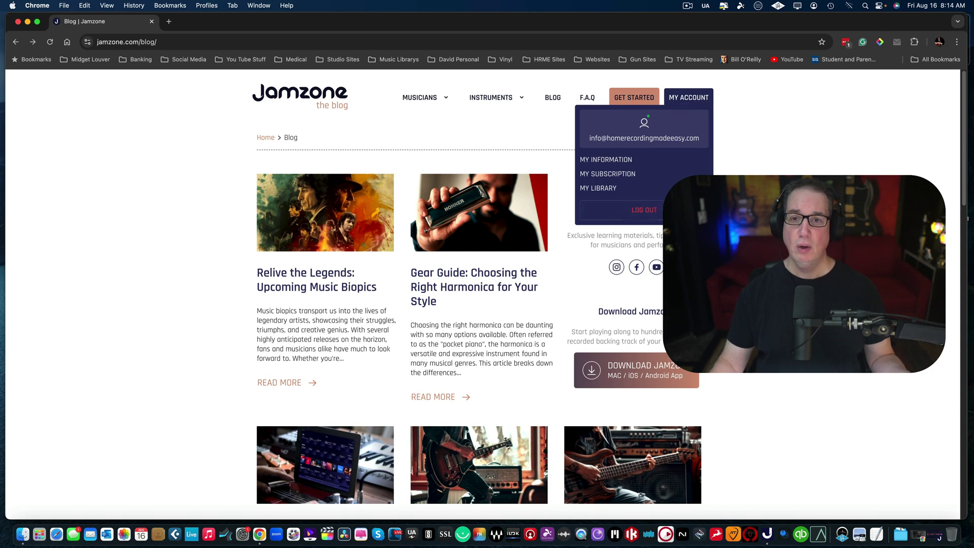
- Open the Get Started page and compare the prices and features of the Free, Premium and Pro plans
mouse_move(690, 96)
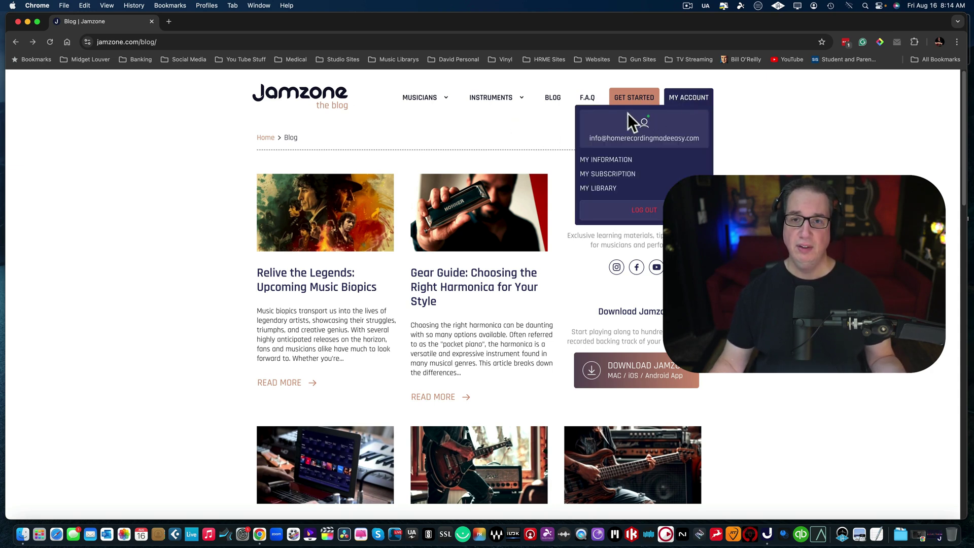
click(622, 101)
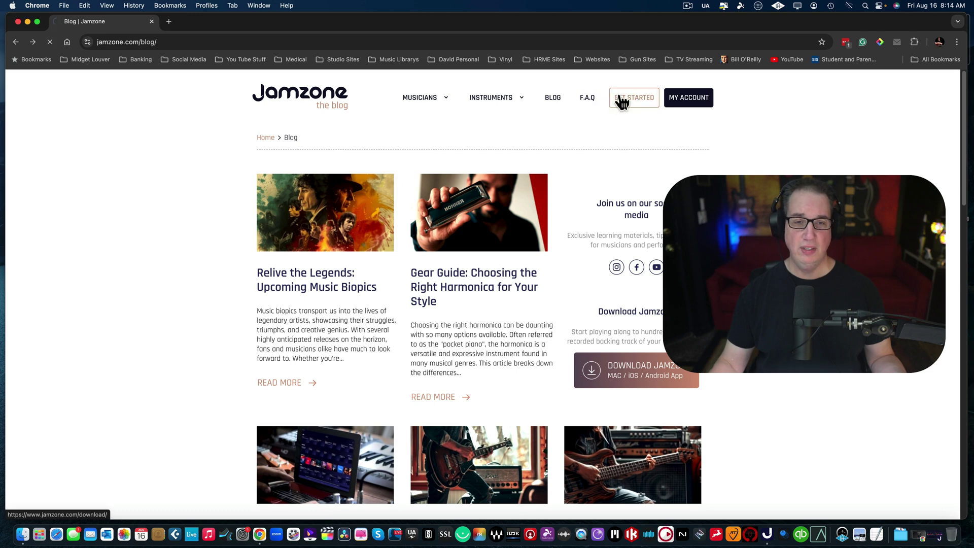
scroll(120, 254, down, 3)
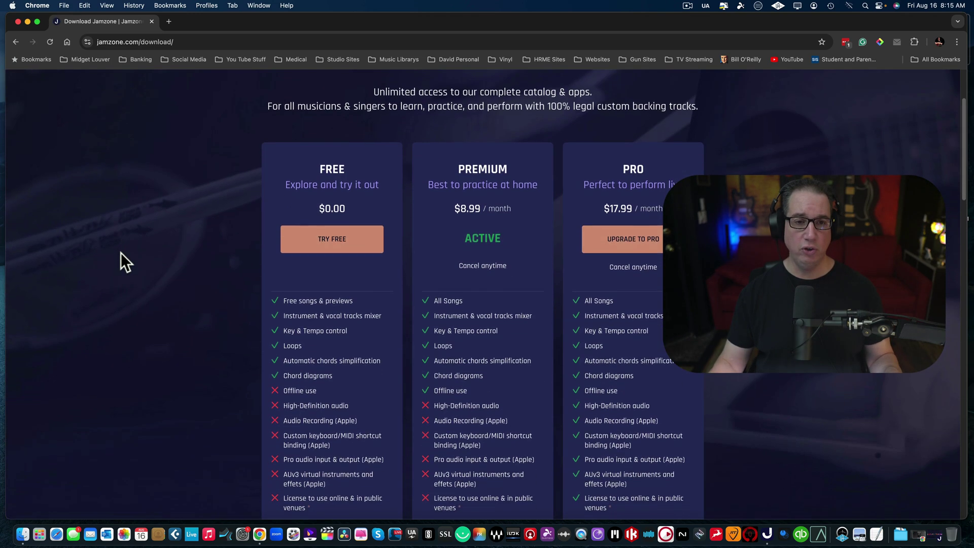
scroll(261, 216, down, 1)
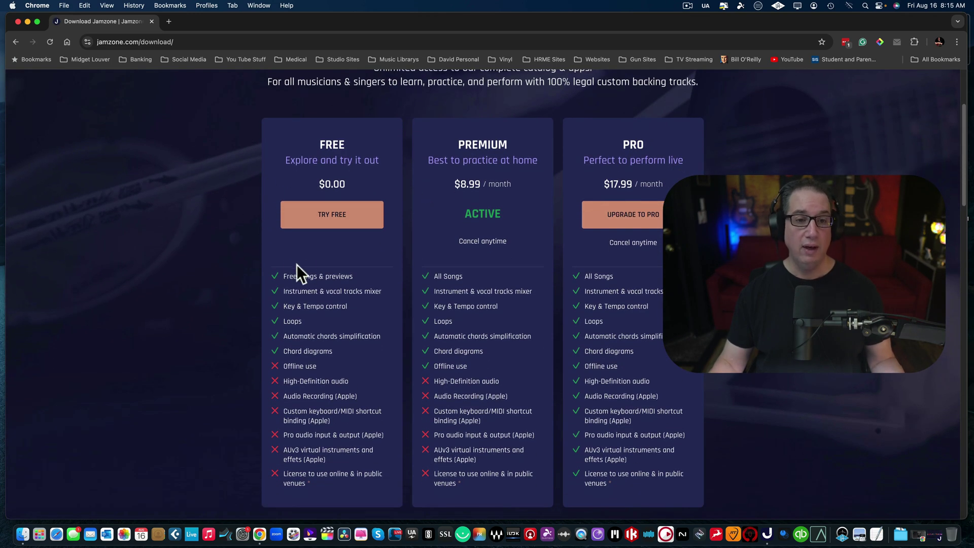
scroll(287, 260, down, 1)
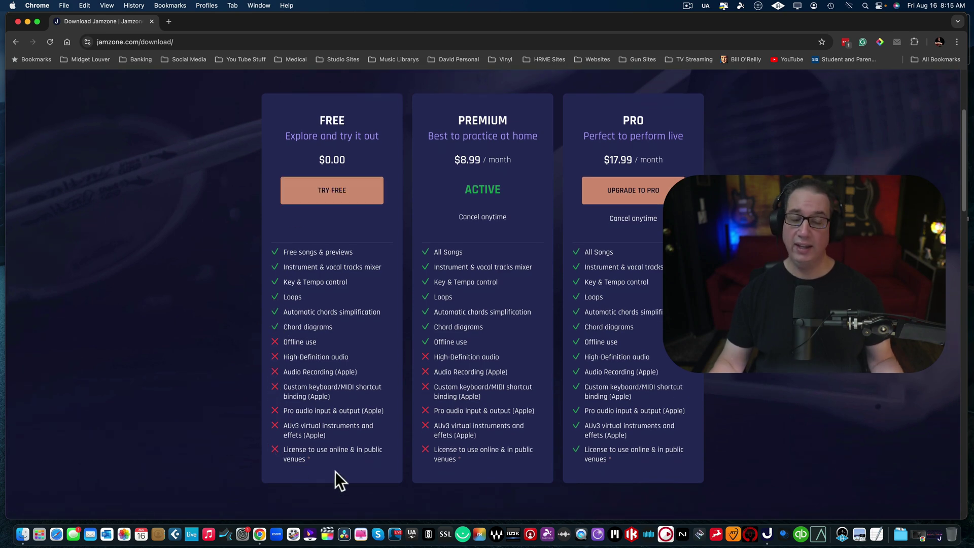
scroll(346, 452, up, 1)
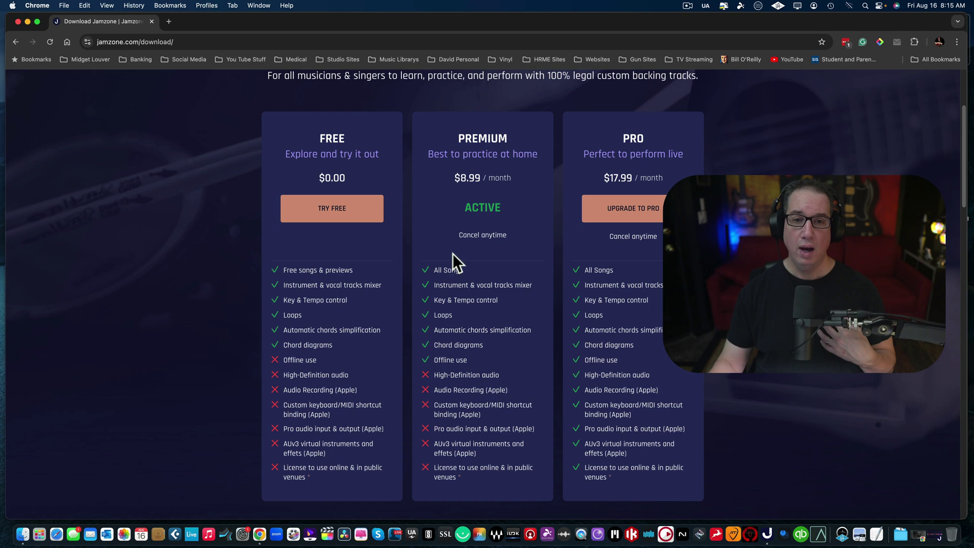
scroll(457, 274, down, 2)
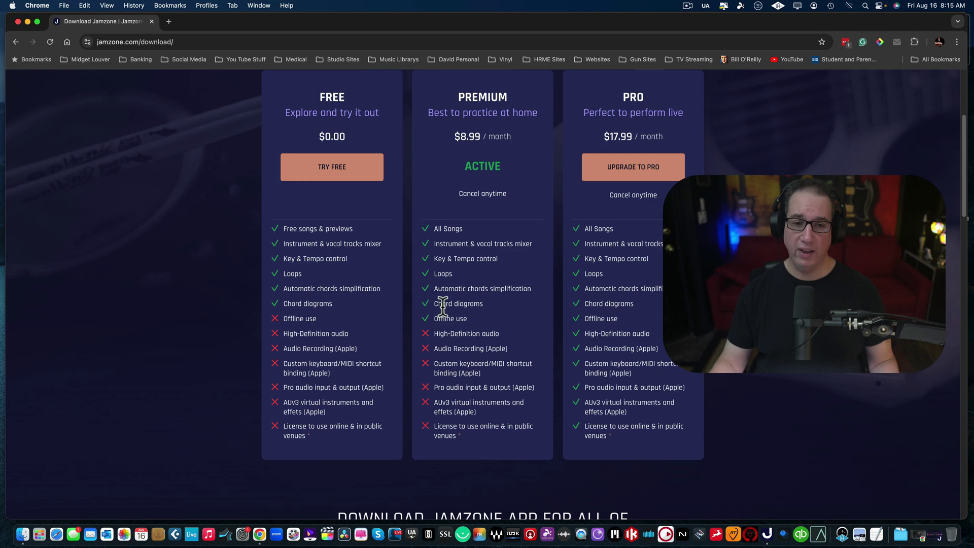
scroll(583, 318, up, 1)
scroll(584, 319, up, 2)
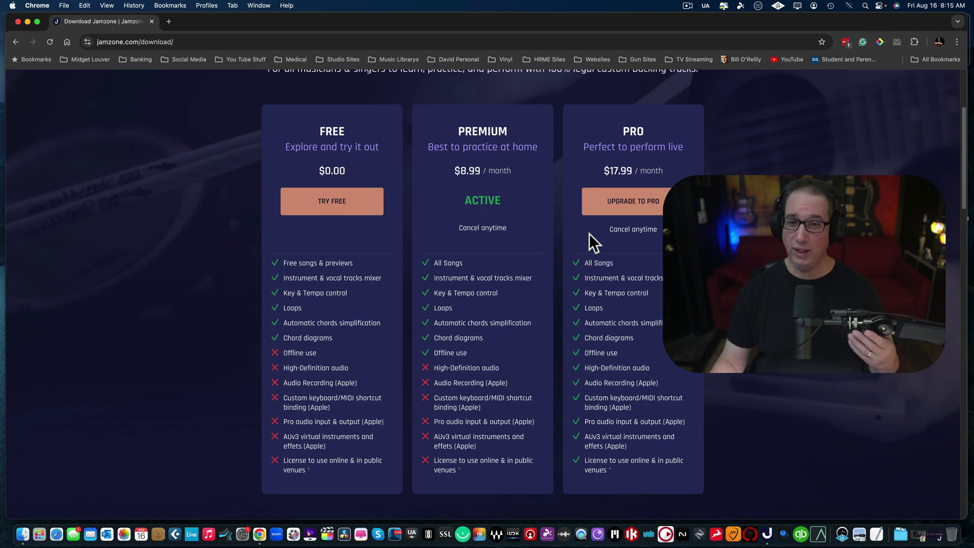
- Examine the feature lists of the Free, Premium and Pro plans, down to the license for online and public venue use
scroll(589, 241, down, 1)
scroll(589, 234, down, 1)
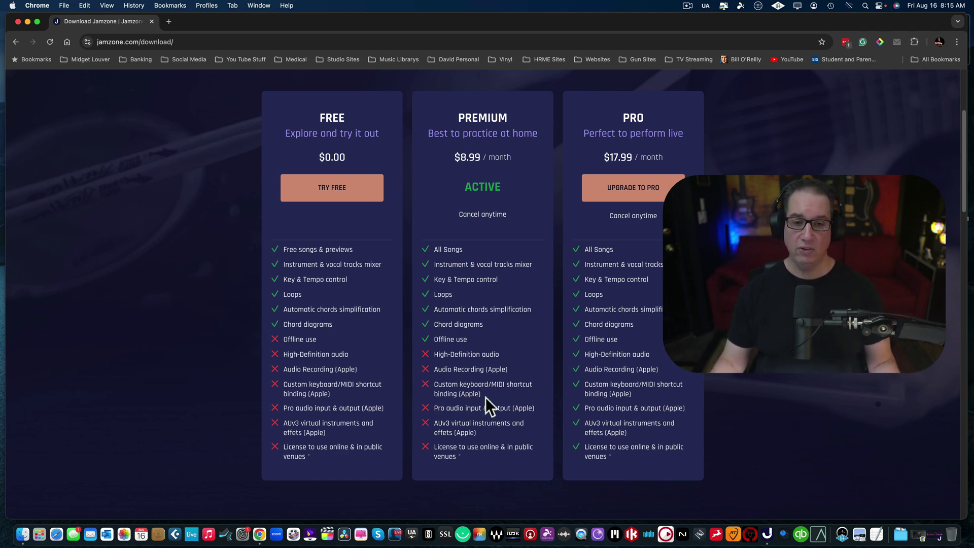
scroll(518, 405, down, 1)
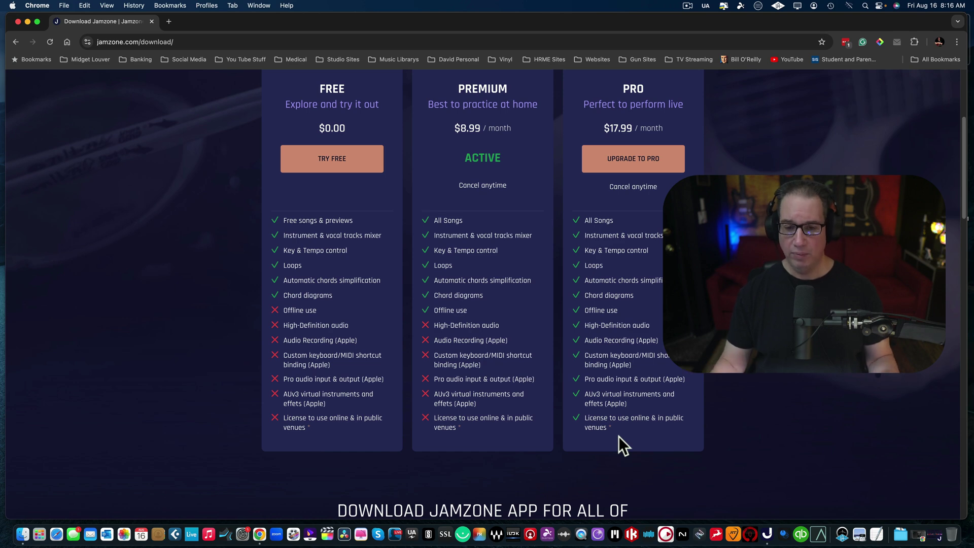
scroll(616, 434, down, 1)
scroll(616, 434, up, 1)
scroll(616, 434, down, 1)
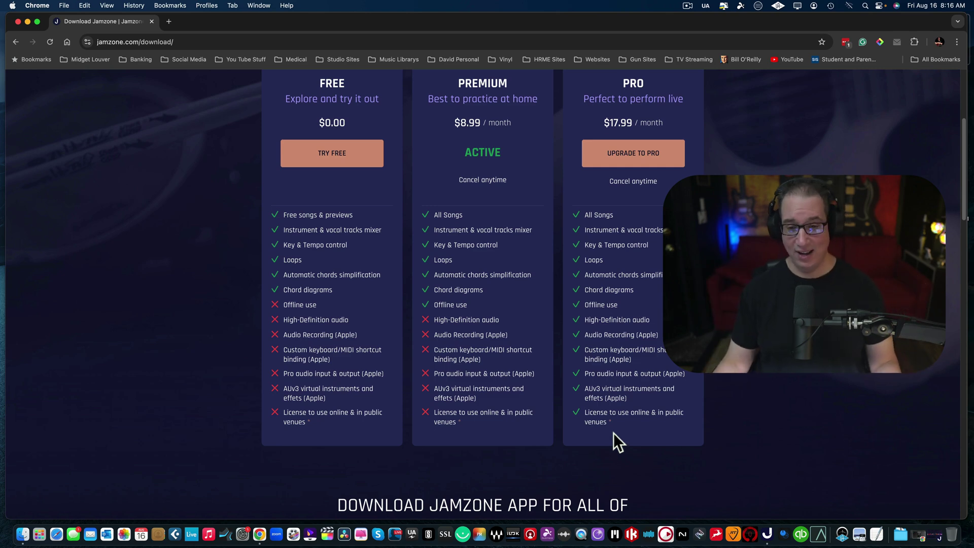
scroll(614, 433, down, 2)
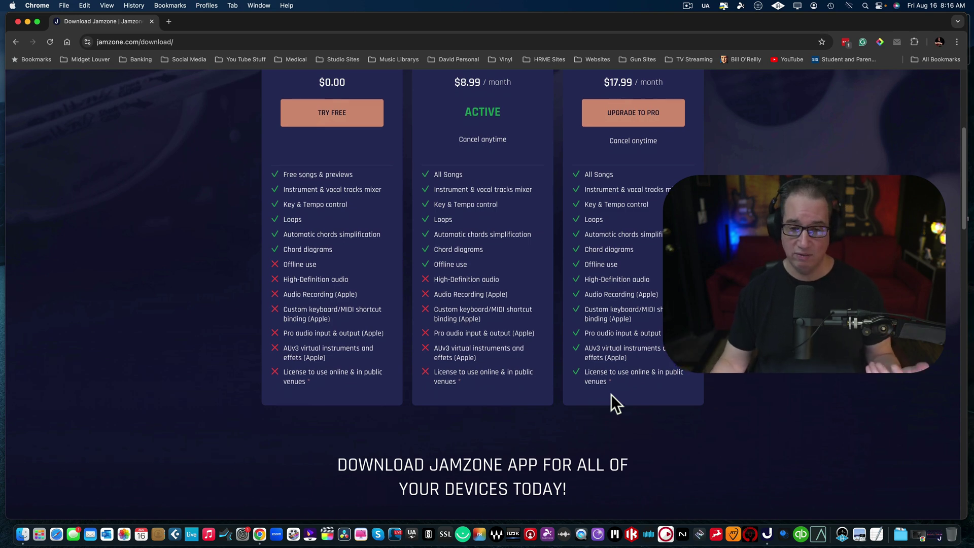
scroll(610, 394, up, 2)
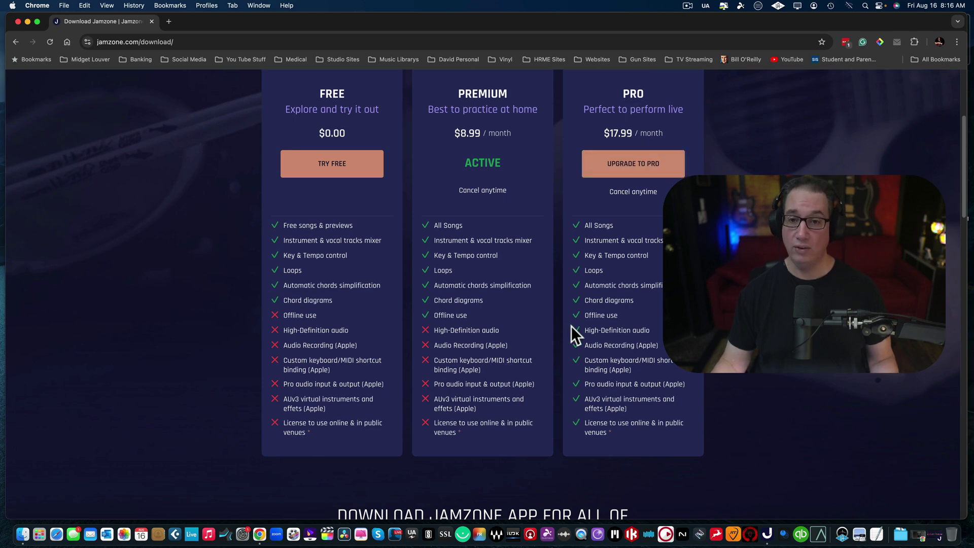
- Review the app download options for iPad/iPhone, Android, Mac and Windows, and return to the Jamzone home page
scroll(571, 327, down, 4)
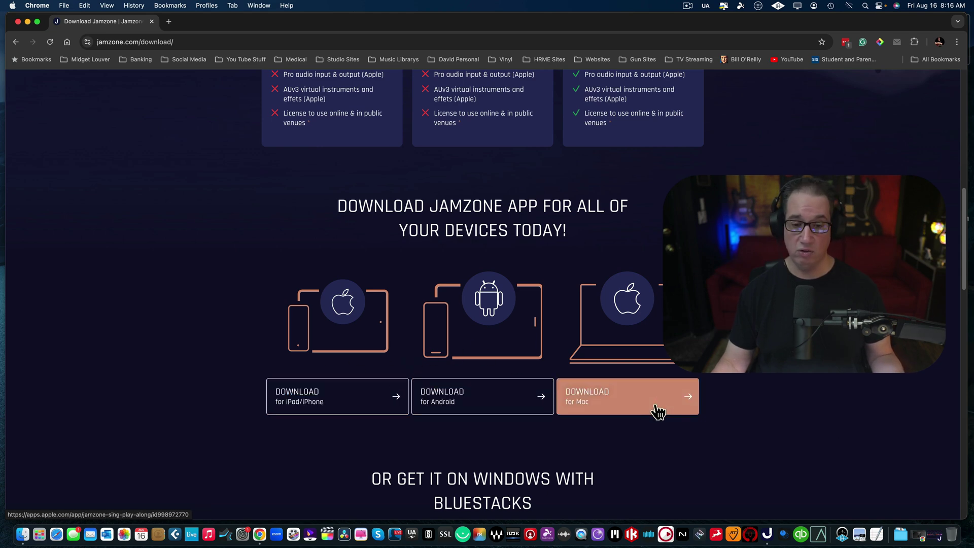
scroll(655, 406, down, 3)
scroll(643, 403, down, 1)
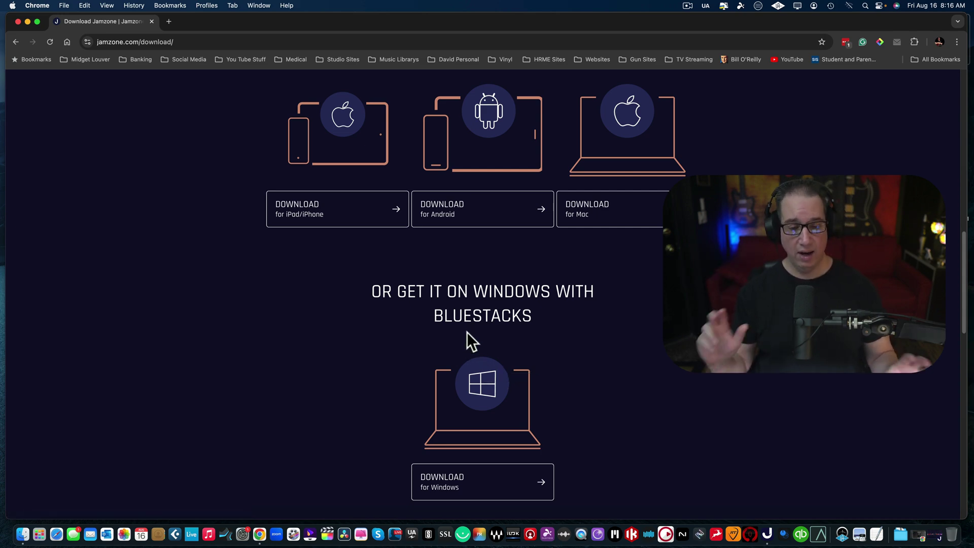
scroll(467, 332, down, 2)
scroll(467, 331, down, 15)
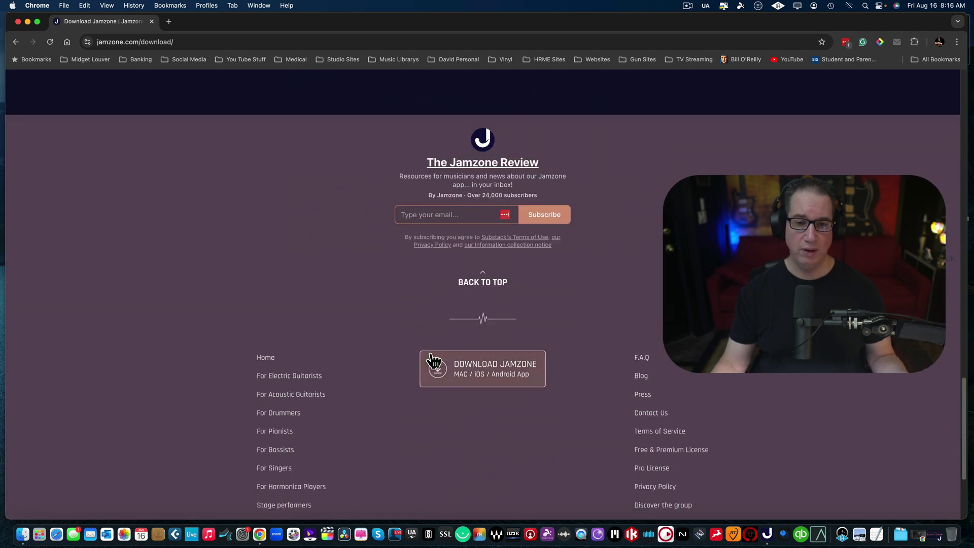
scroll(431, 359, up, 20)
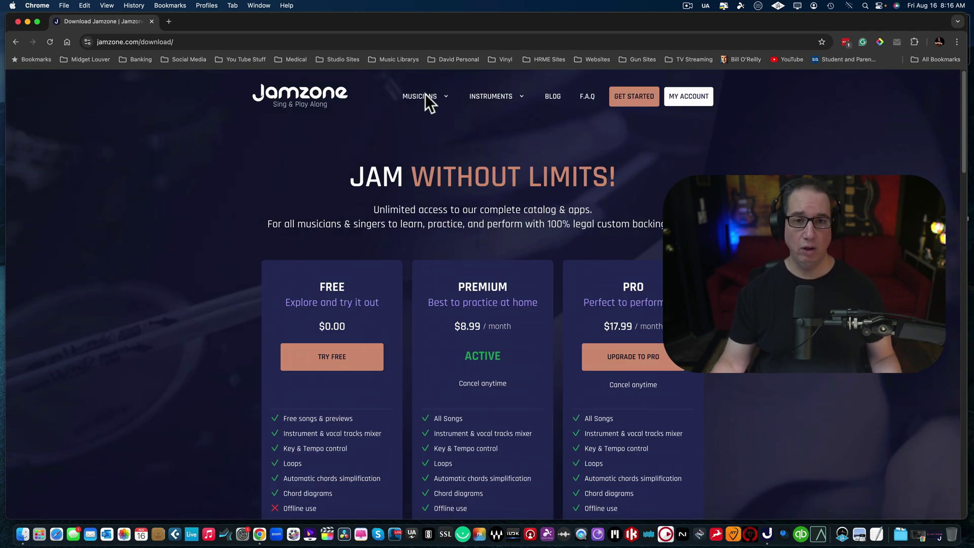
click(319, 94)
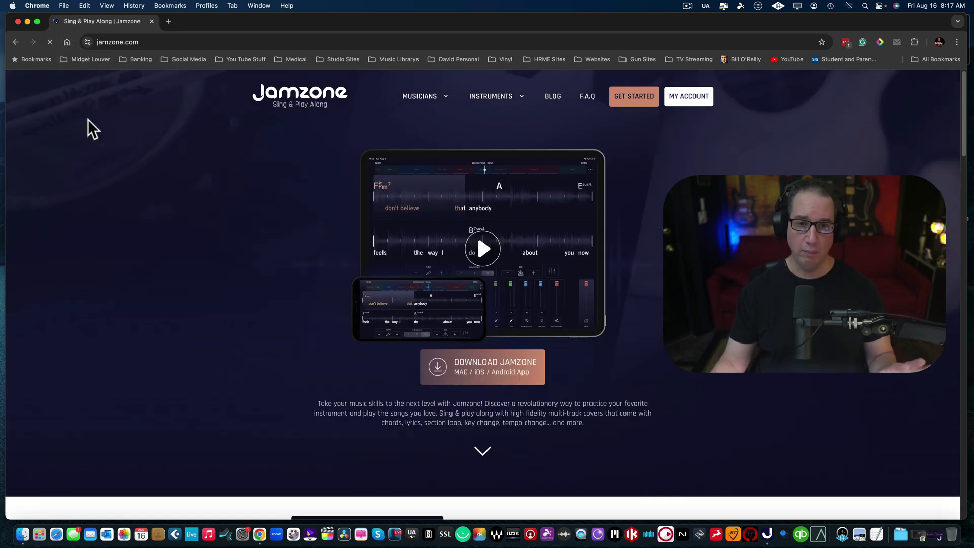
- Minimize the browser, bring up the Jamzone desktop app and enlarge its window to the full screen width
click(27, 21)
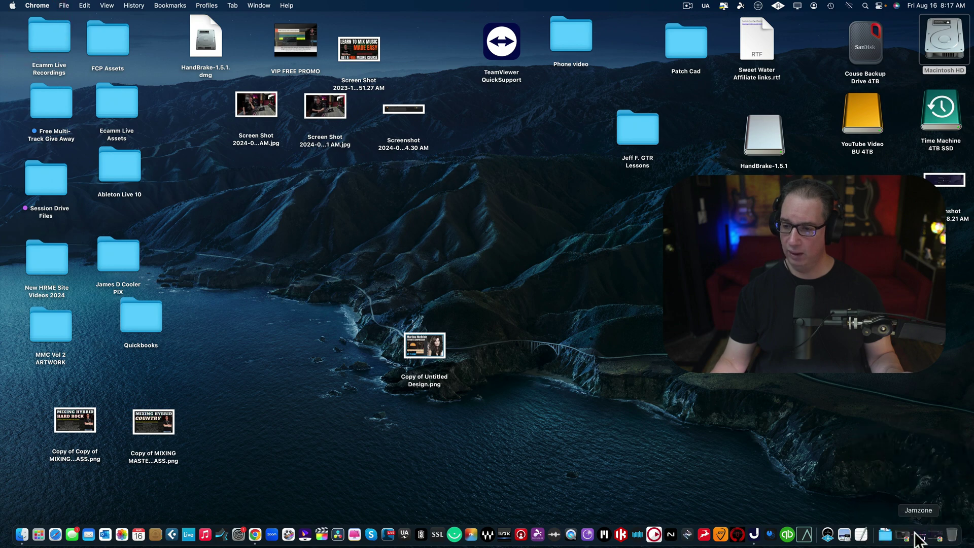
click(922, 536)
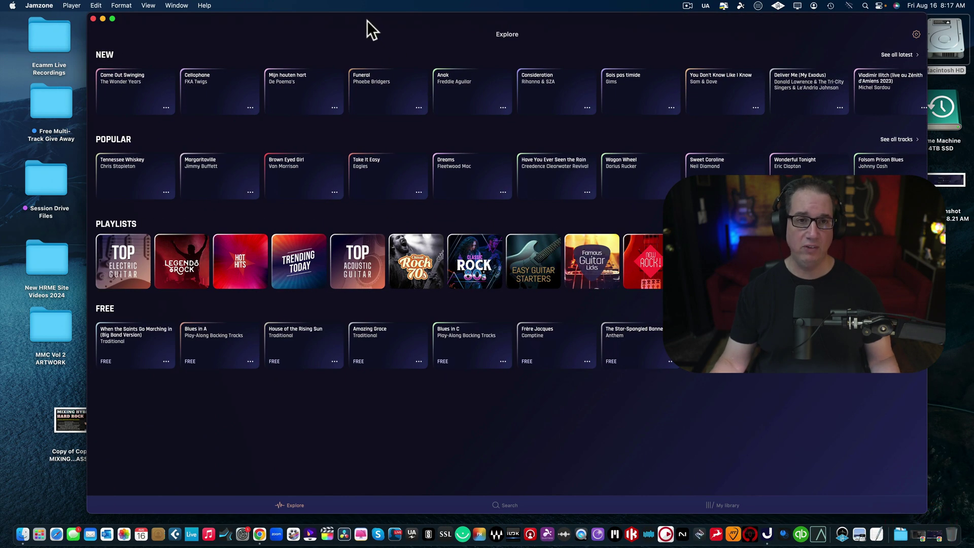
drag(366, 20, 324, 6)
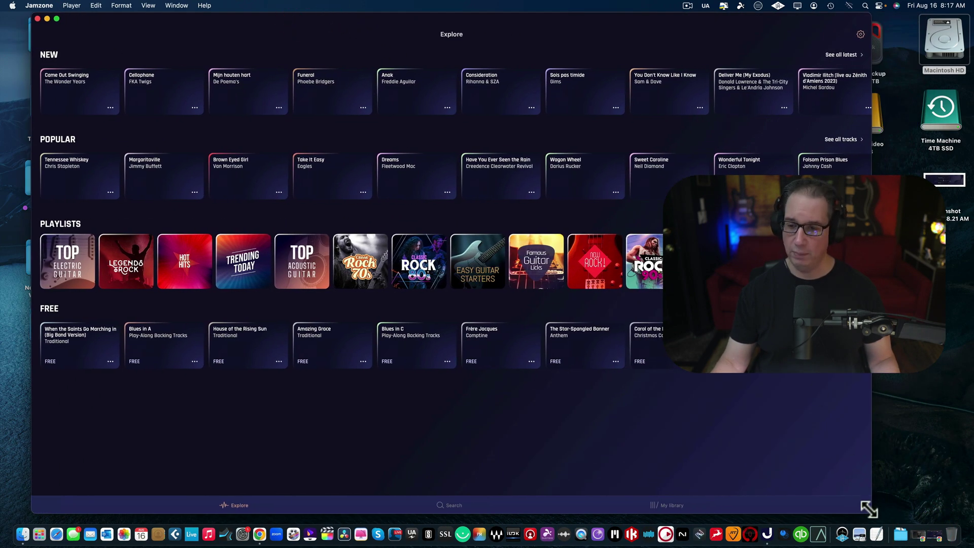
drag(867, 508, 972, 530)
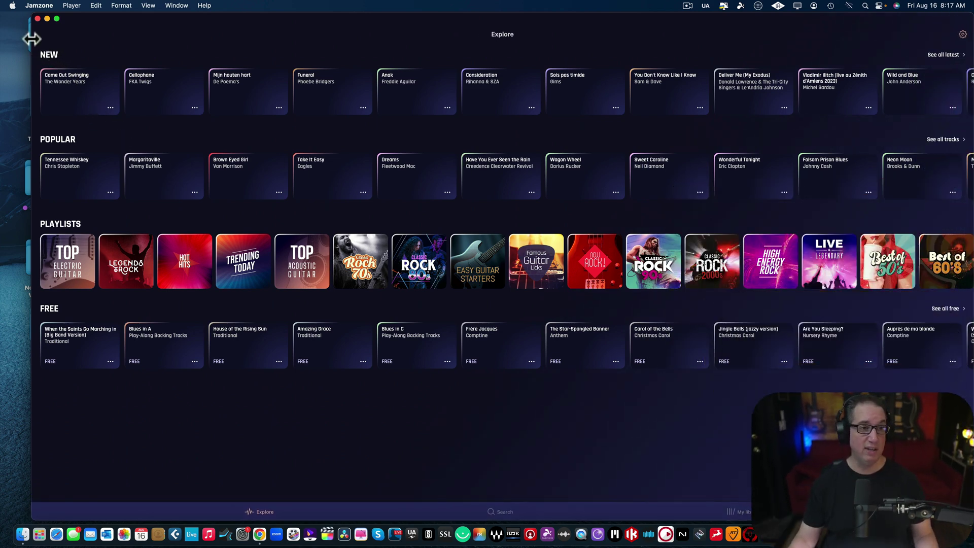
drag(27, 38, 1, 40)
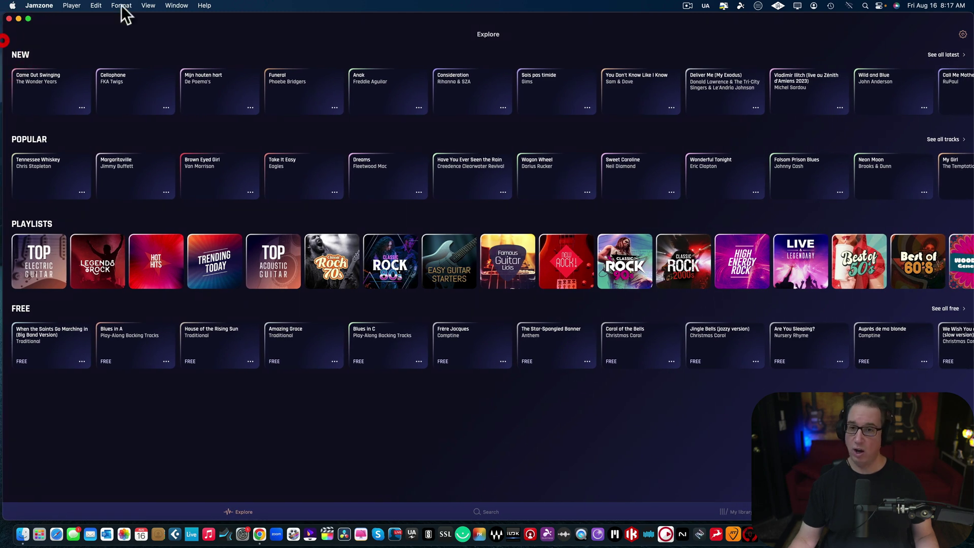
click(315, 20)
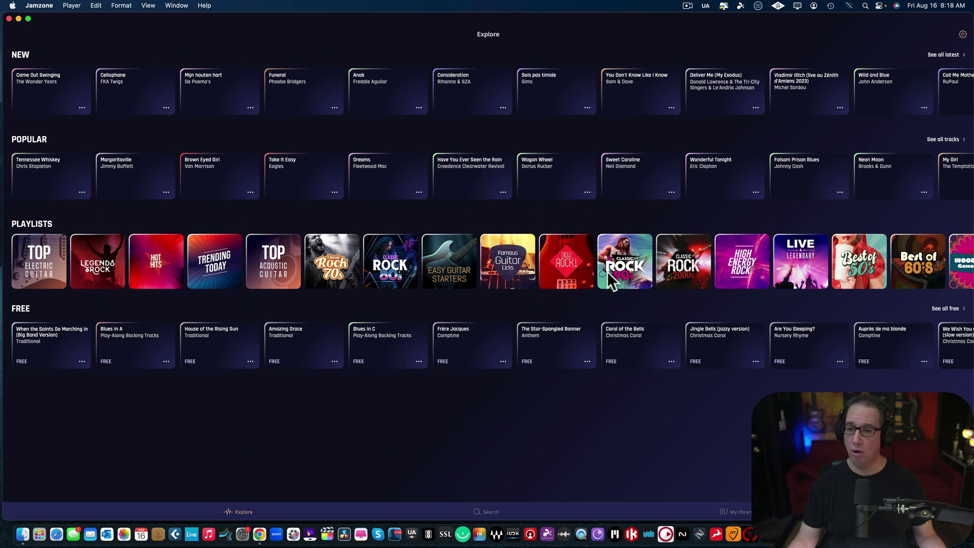
- Browse the Playlists row on the Explore page, from the rock collections through the genre, decade and instrument playlists
scroll(608, 270, right, 10)
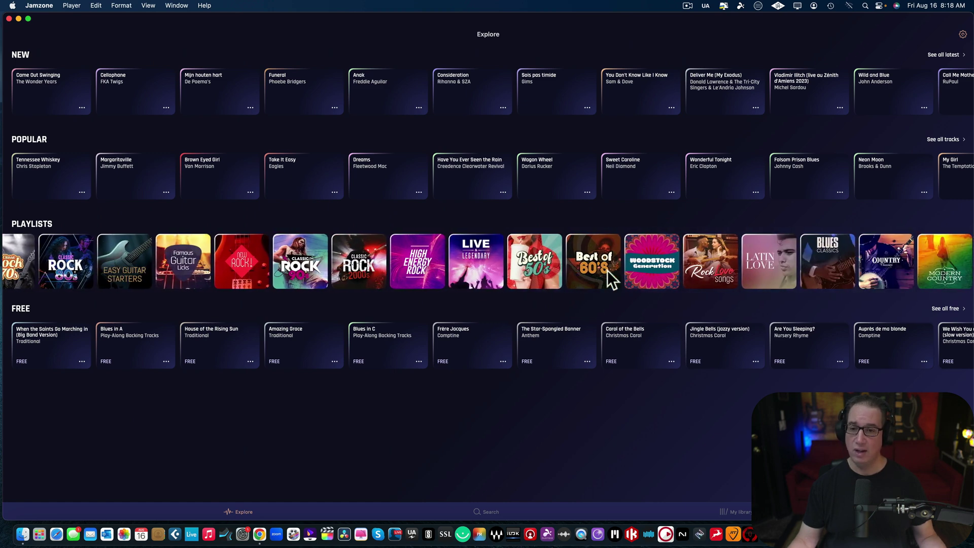
scroll(607, 270, right, 4)
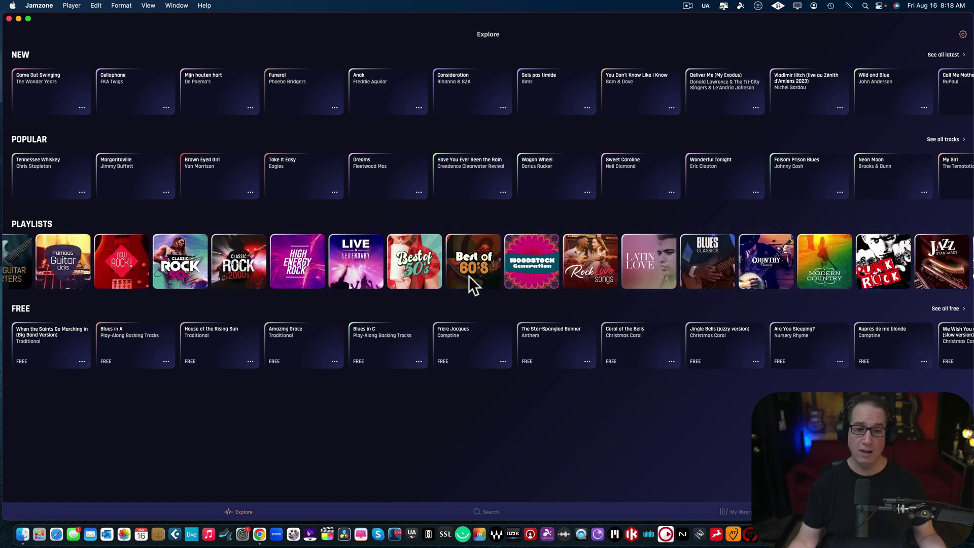
scroll(469, 276, right, 2)
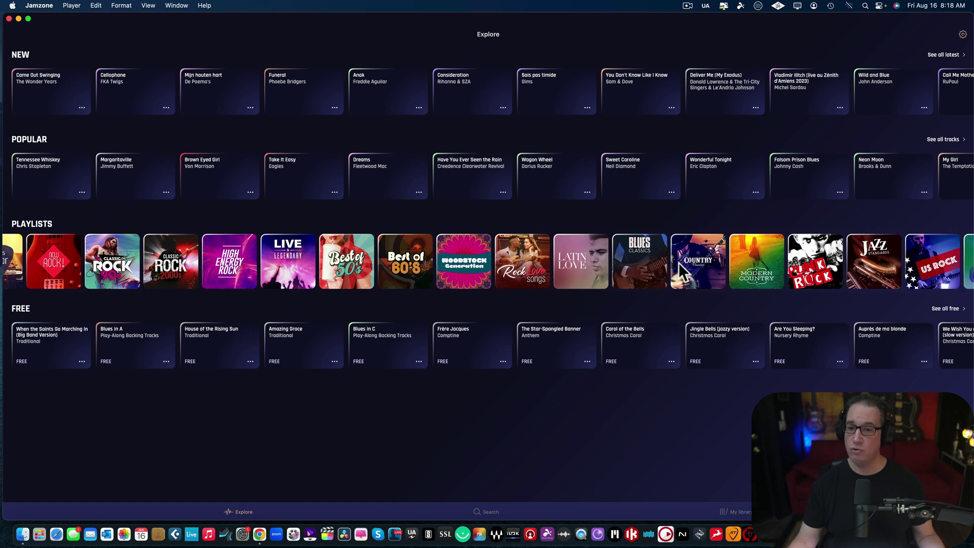
scroll(763, 267, right, 6)
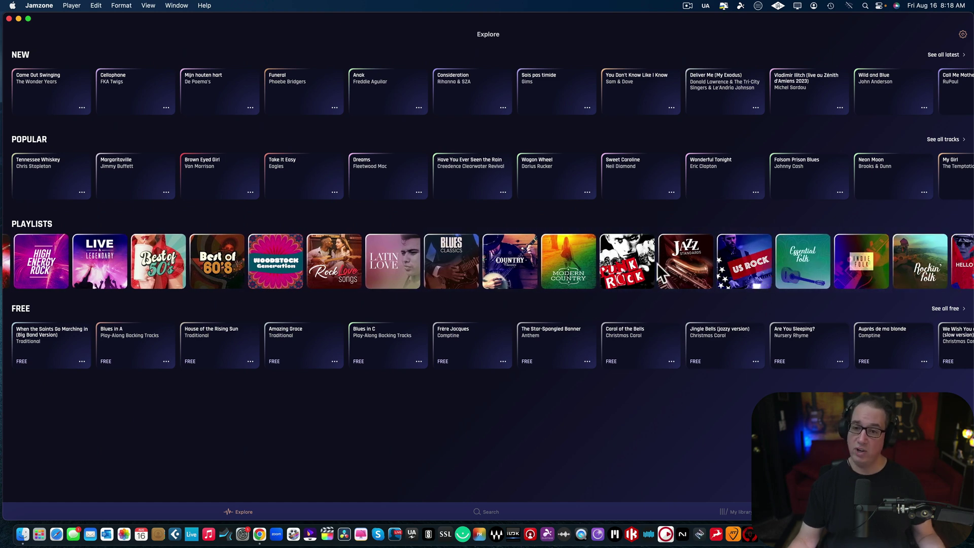
scroll(658, 267, right, 15)
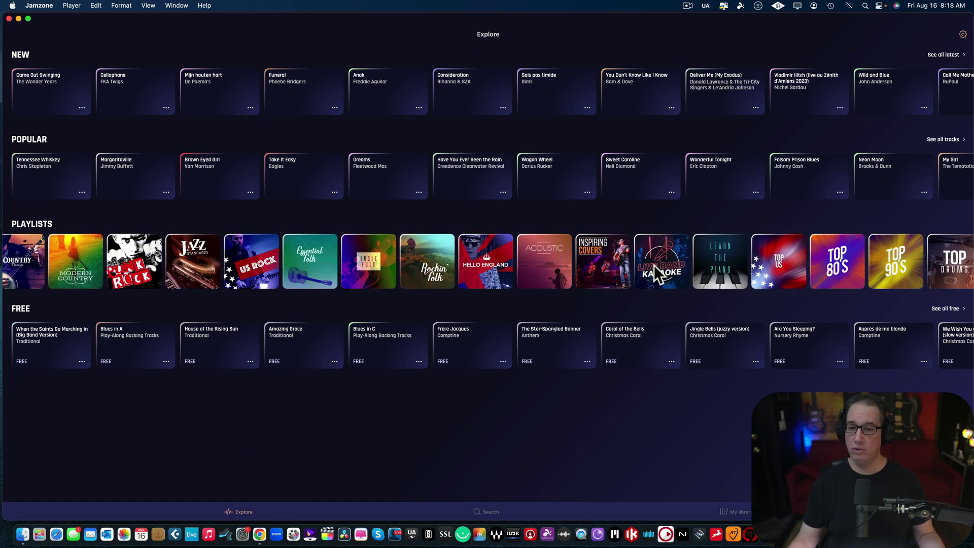
scroll(653, 265, right, 2)
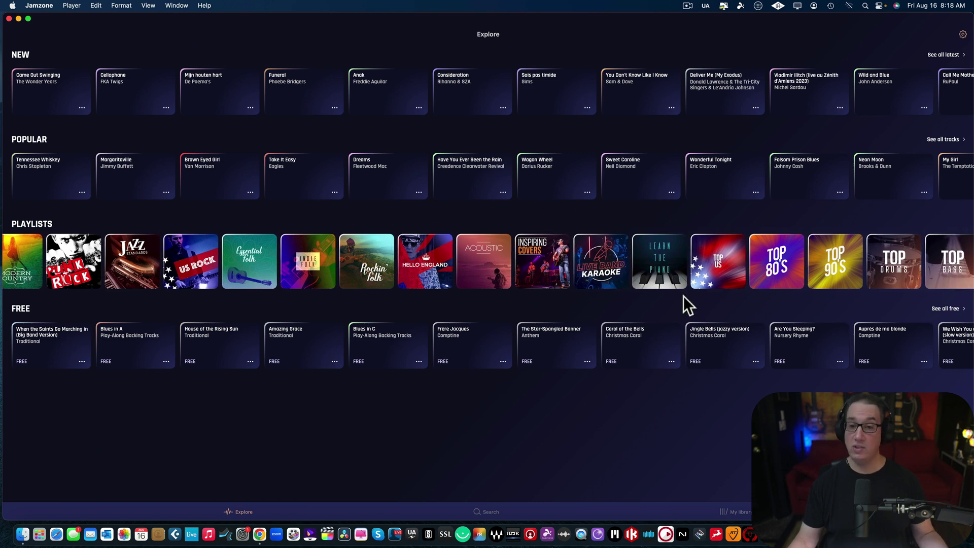
scroll(809, 266, right, 14)
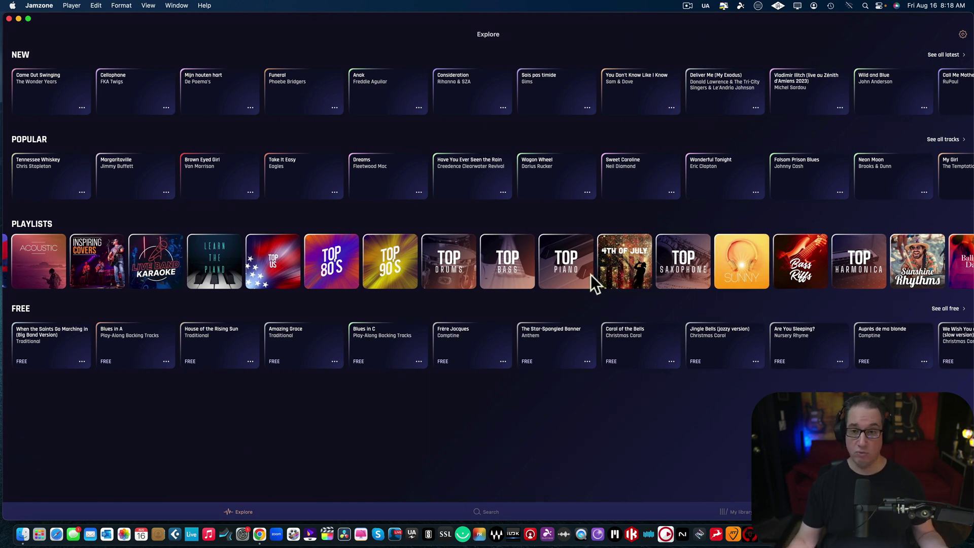
scroll(592, 274, right, 1)
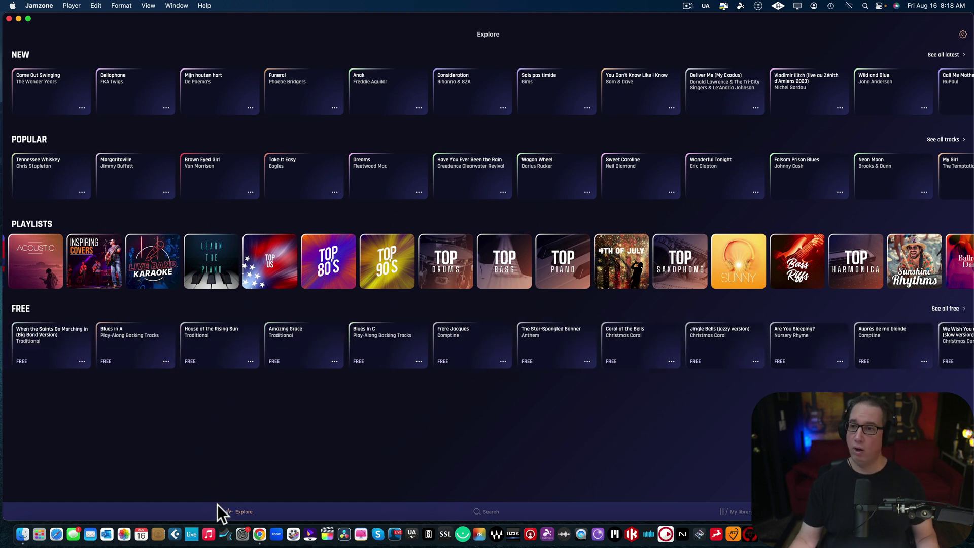
click(240, 513)
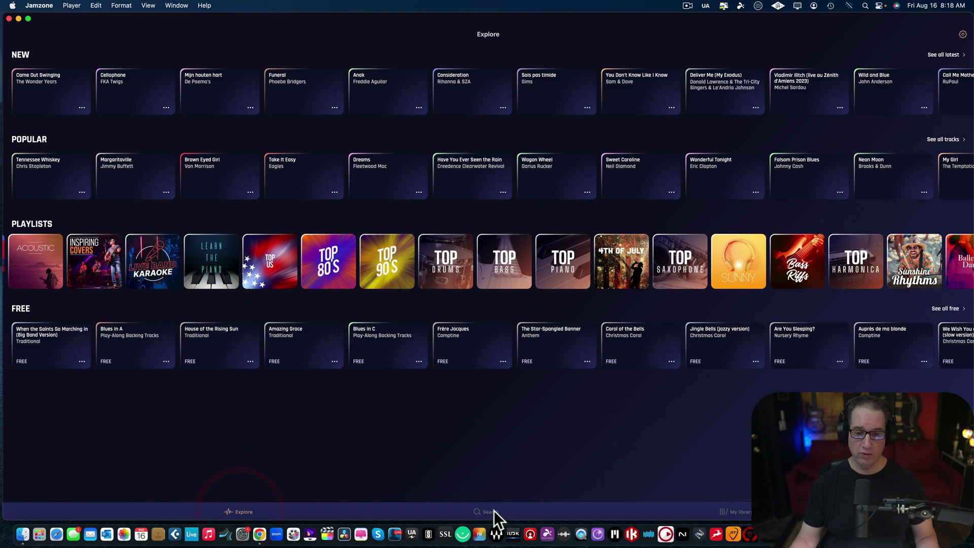
- Search the song catalog for "john mayer"
click(488, 512)
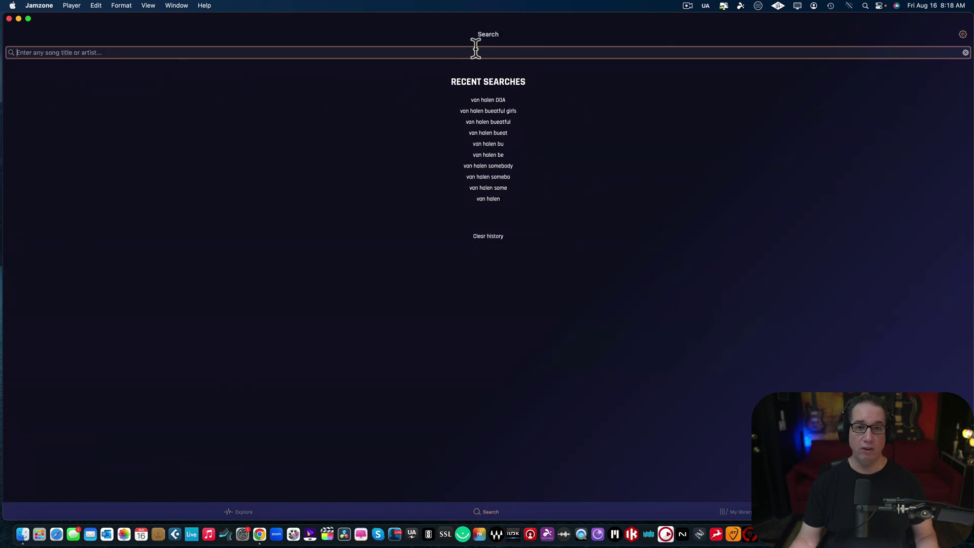
text(j)
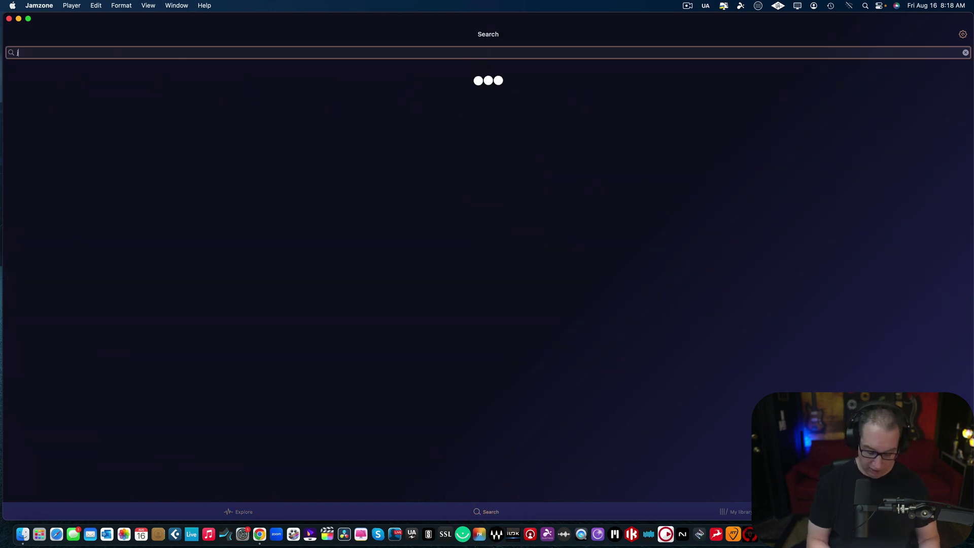
text(ohn may)
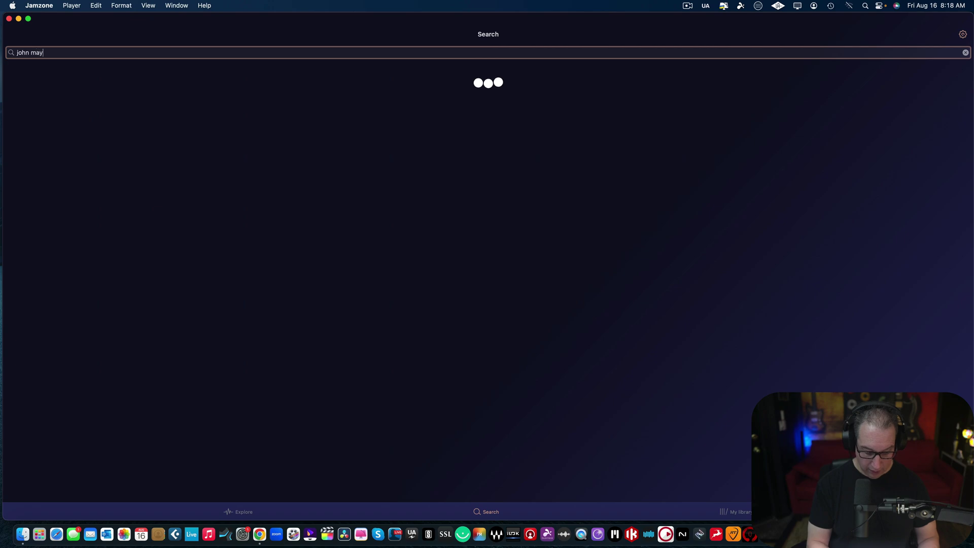
text(er)
key(Return)
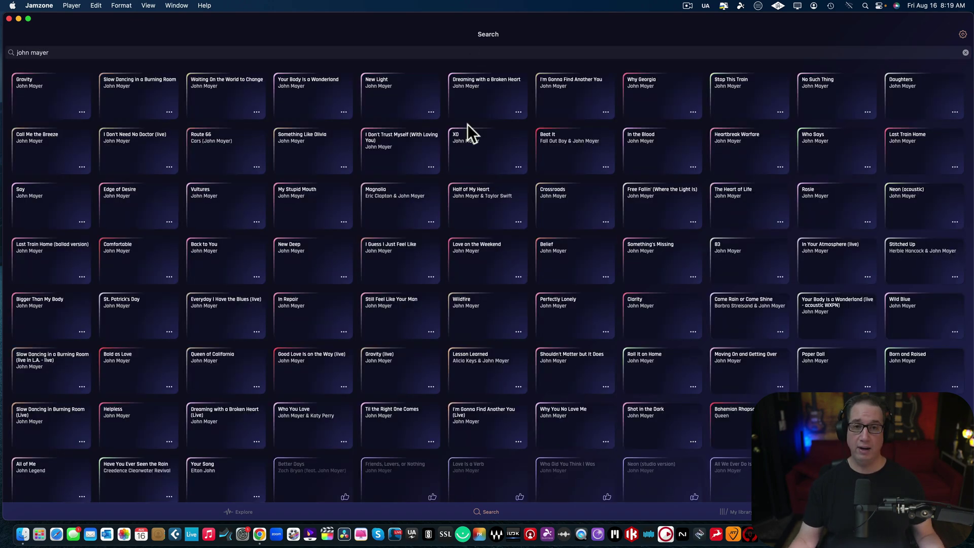
- Look through the John Mayer search results, including the unavailable songs, and open the song Gravity
scroll(266, 228, down, 5)
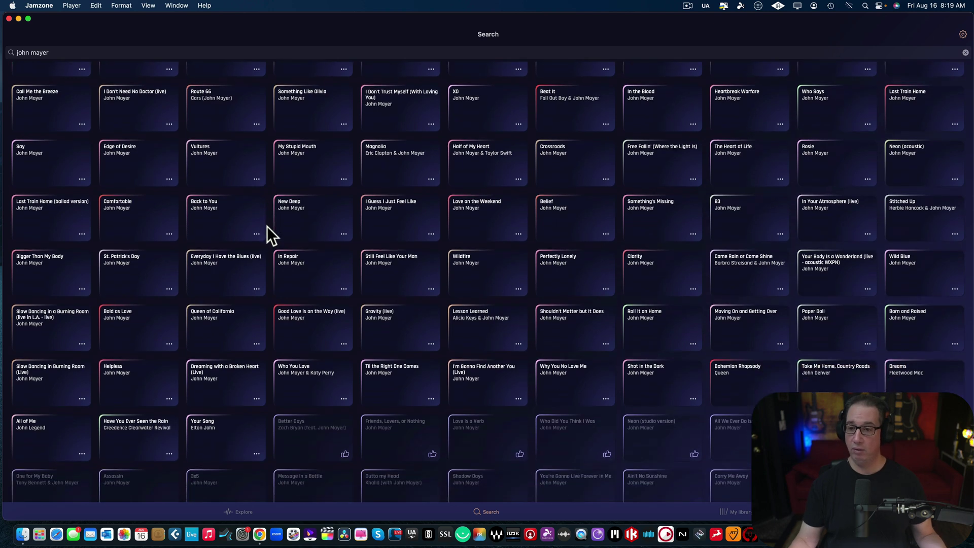
scroll(269, 223, up, 5)
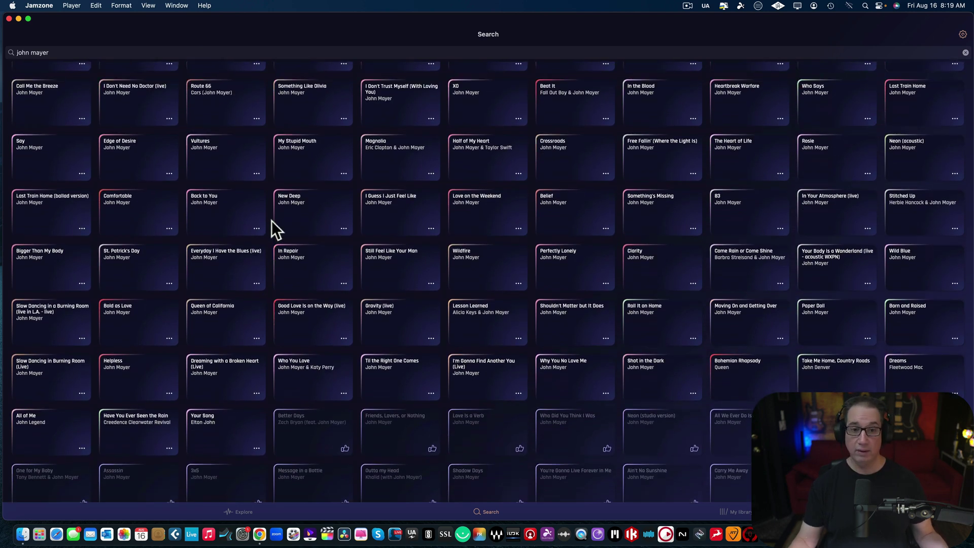
scroll(273, 218, down, 3)
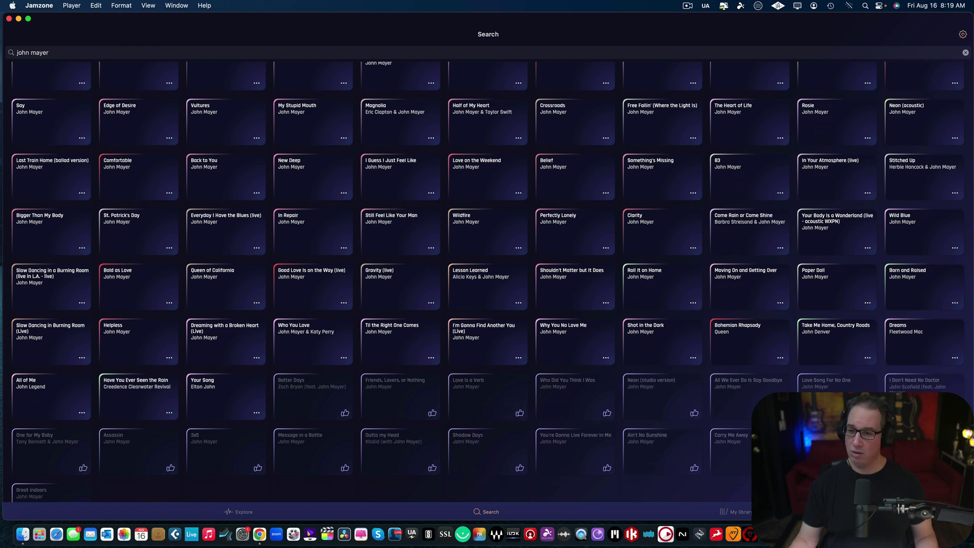
scroll(98, 459, down, 1)
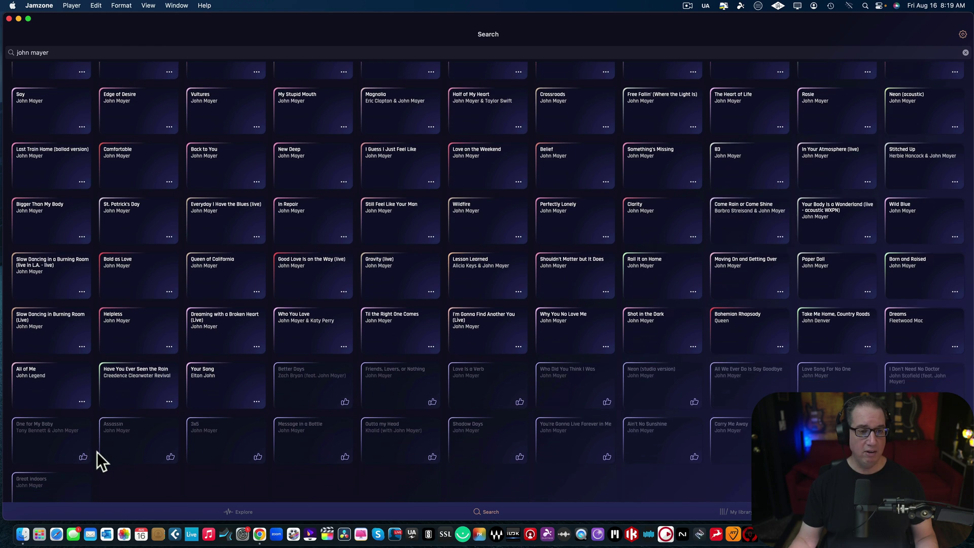
scroll(450, 387, up, 4)
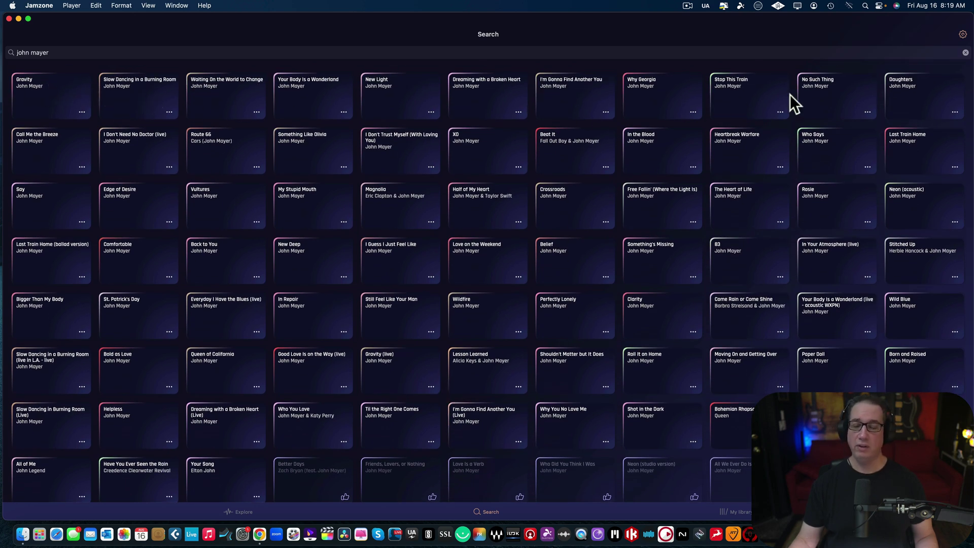
click(48, 98)
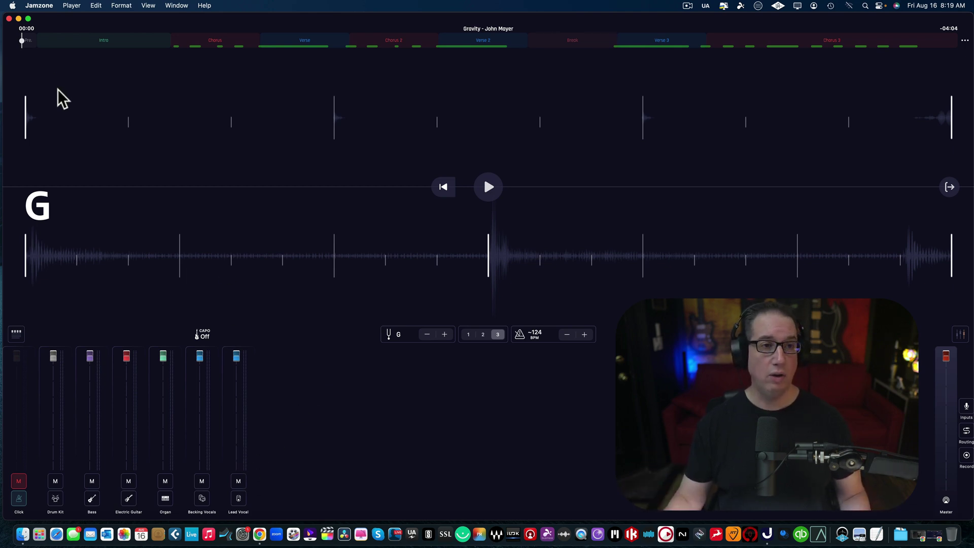
- Select the Intro, Chorus and Verse sections on the song timeline and deselect the Chorus and Intro again
click(91, 41)
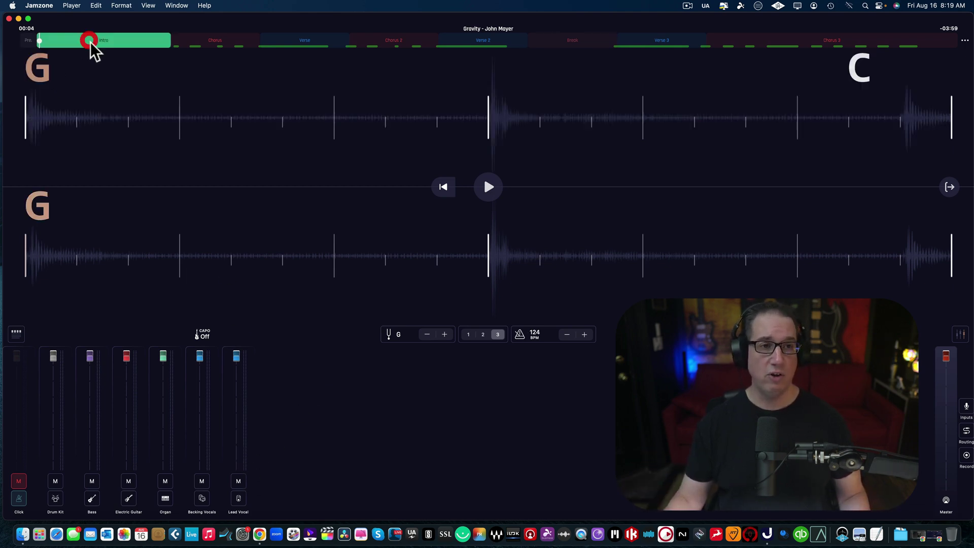
click(192, 40)
click(286, 43)
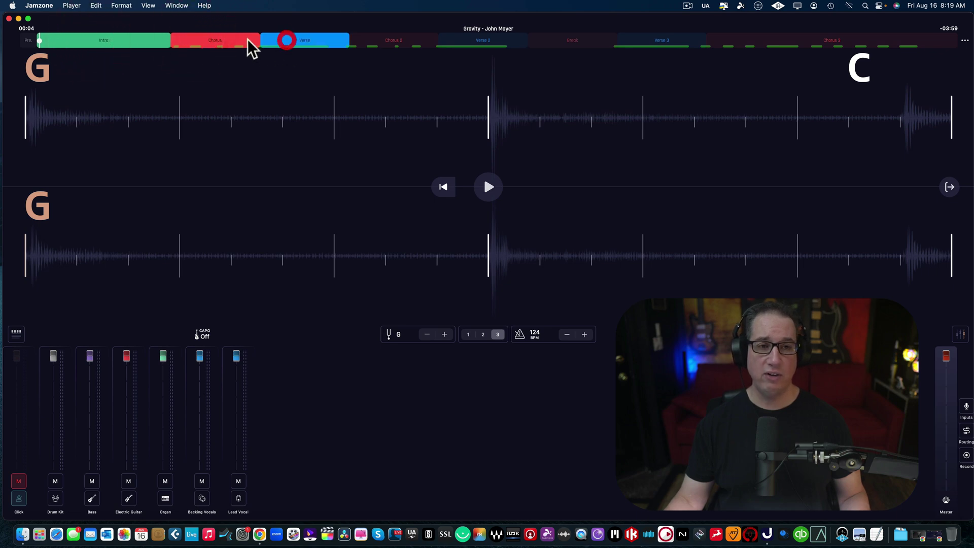
click(226, 41)
click(127, 41)
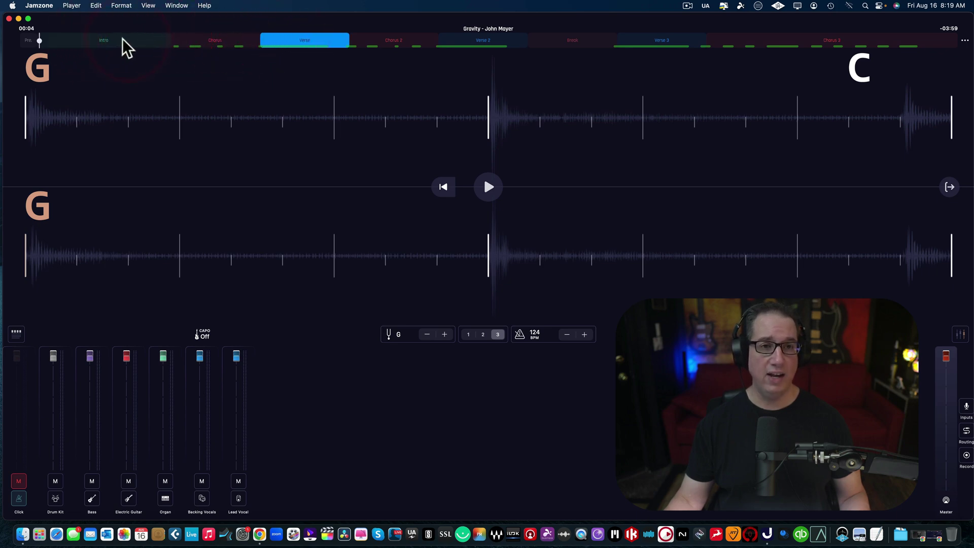
- Clear the Intro and Verse from the timeline selection and select only the short Pre section at the song's start
click(118, 41)
click(290, 42)
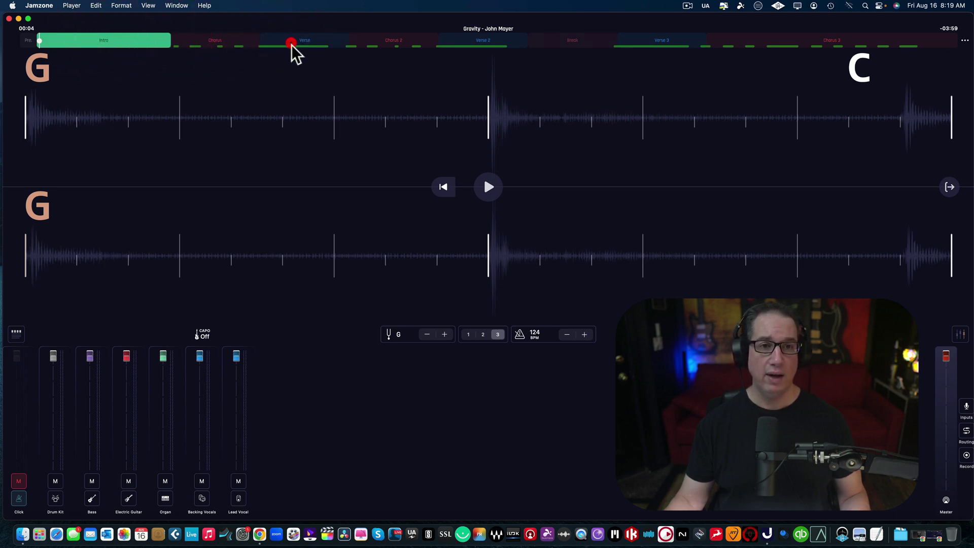
click(127, 42)
click(29, 41)
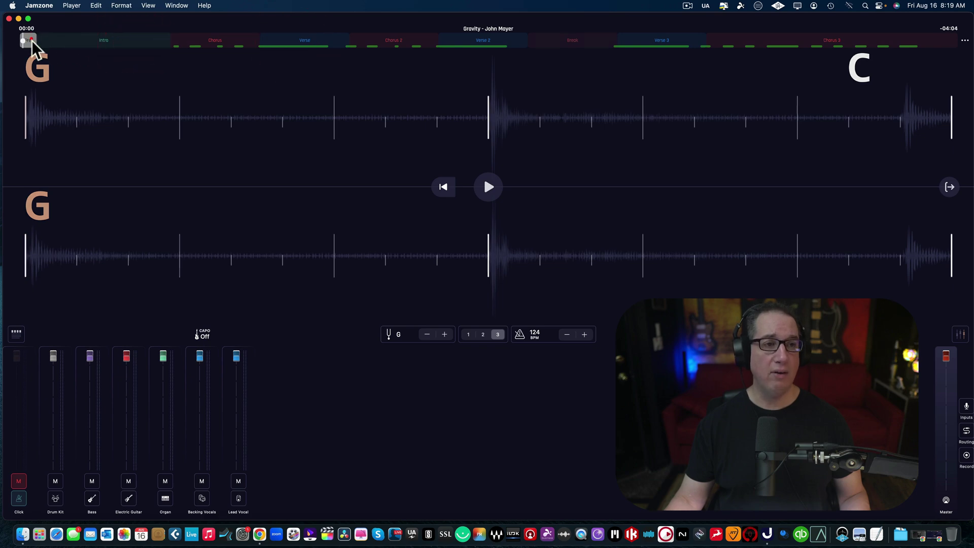
- Extend the section selection from Pre through the Intro, choruses, verses and Break up to Verse 3
click(58, 42)
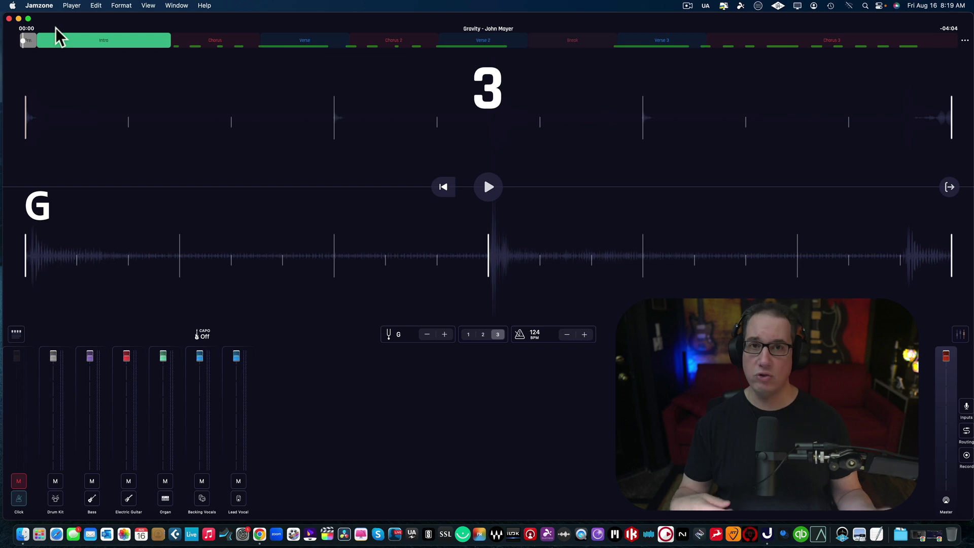
click(73, 34)
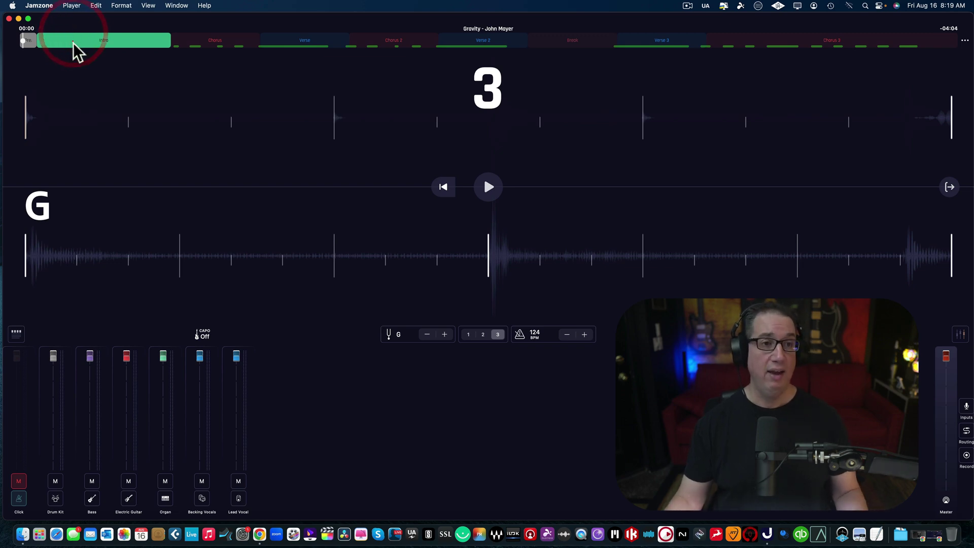
click(72, 42)
click(58, 38)
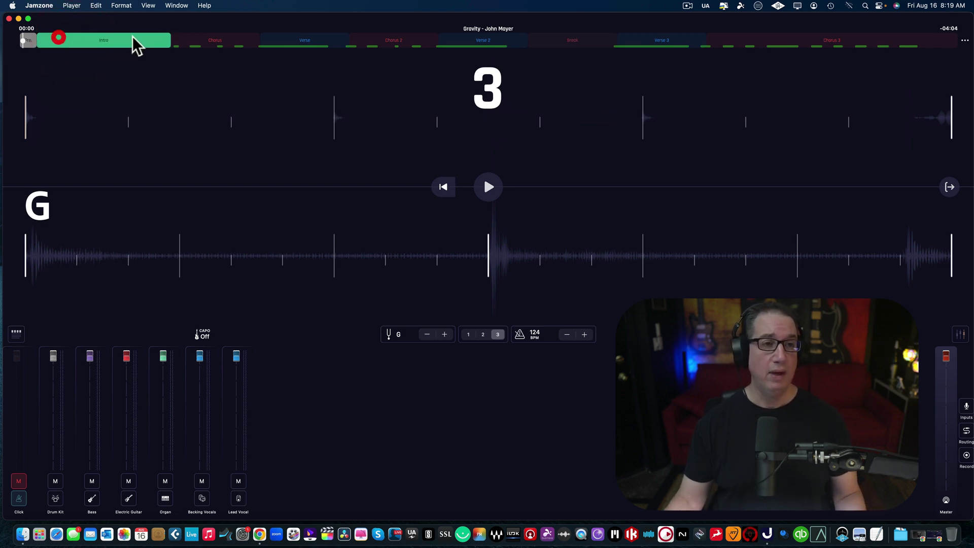
click(189, 40)
click(282, 40)
click(386, 37)
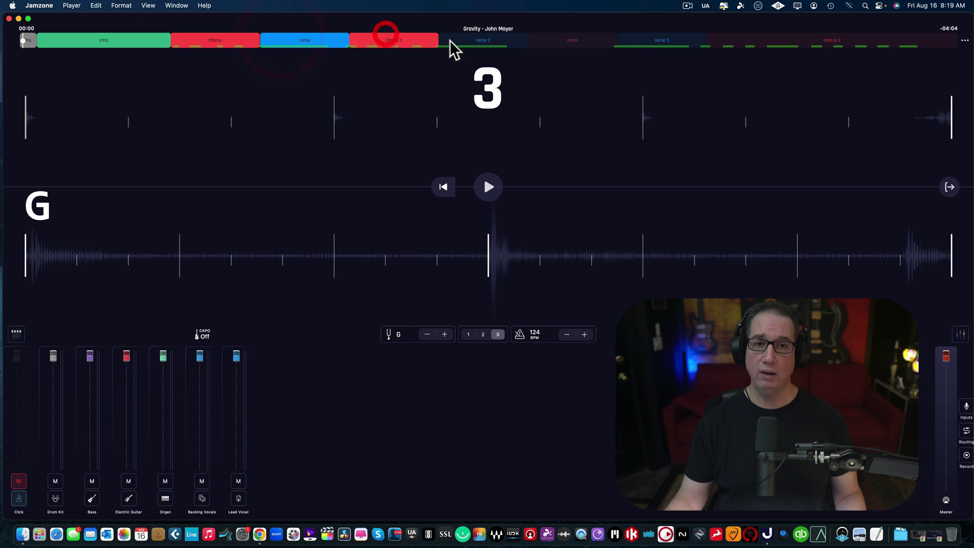
click(470, 35)
click(561, 38)
click(651, 33)
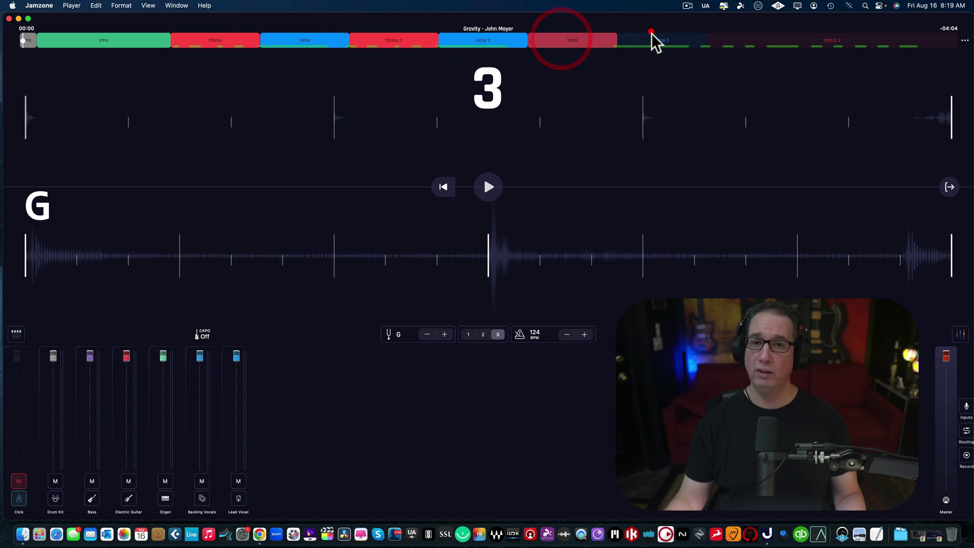
- Deselect the added sections one by one back through the Intro, keeping only the Pre section selected
click(594, 39)
click(478, 39)
click(372, 41)
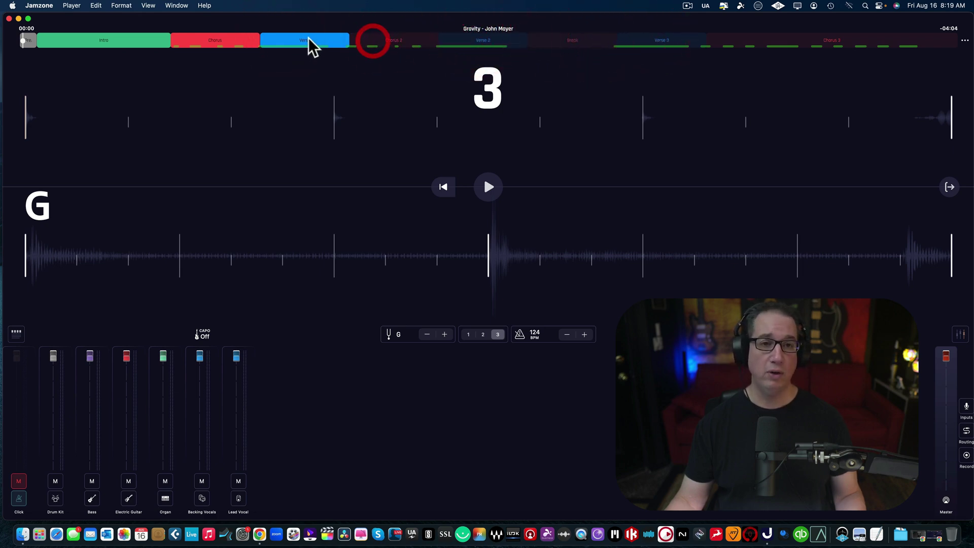
click(306, 35)
click(220, 40)
click(131, 38)
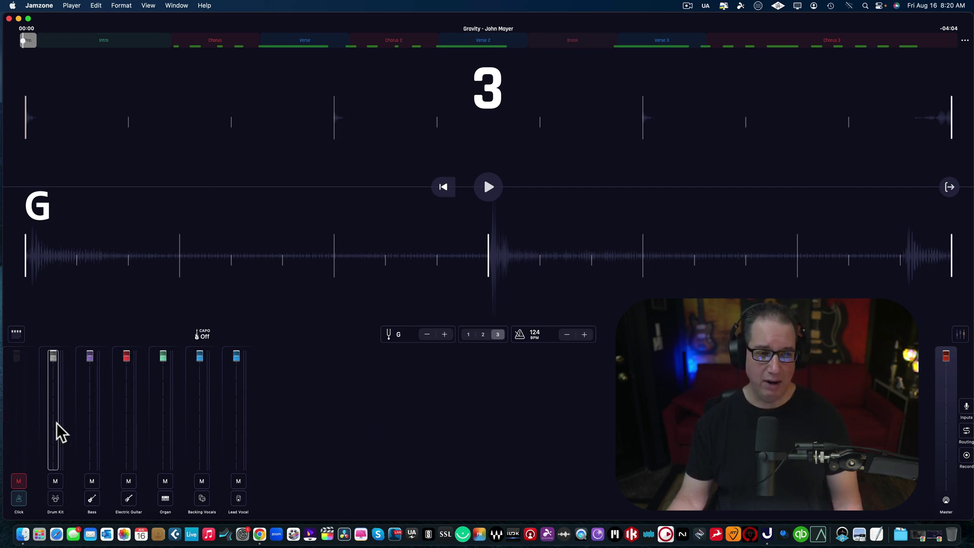
- Lower the volume faders of the drum kit, bass, electric guitar, organ, backing vocals and lead vocal tracks
drag(51, 356, 96, 381)
click(127, 396)
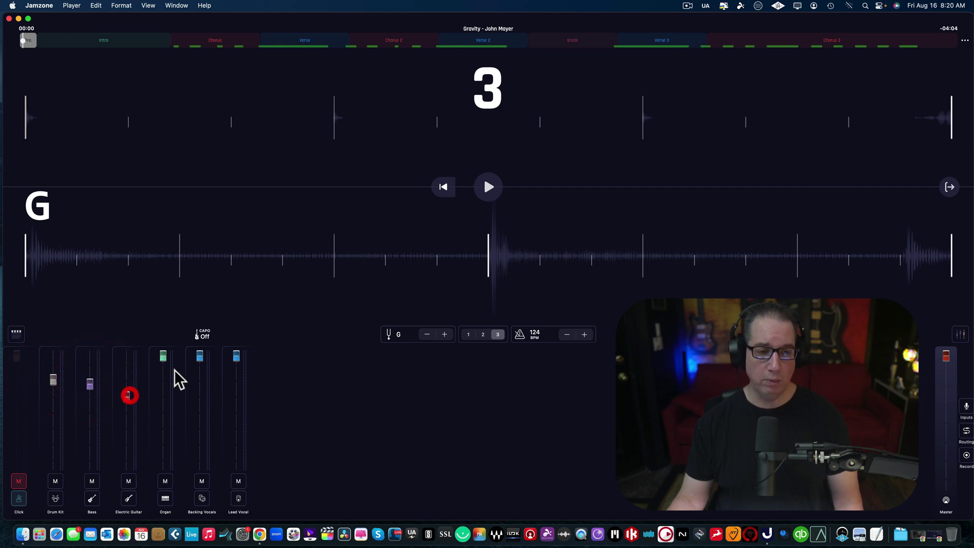
click(163, 399)
click(200, 387)
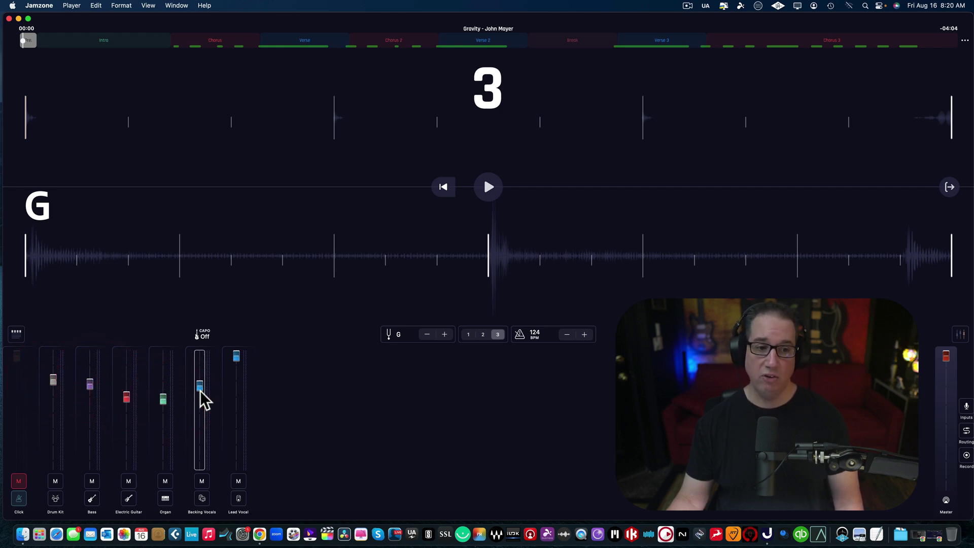
click(234, 397)
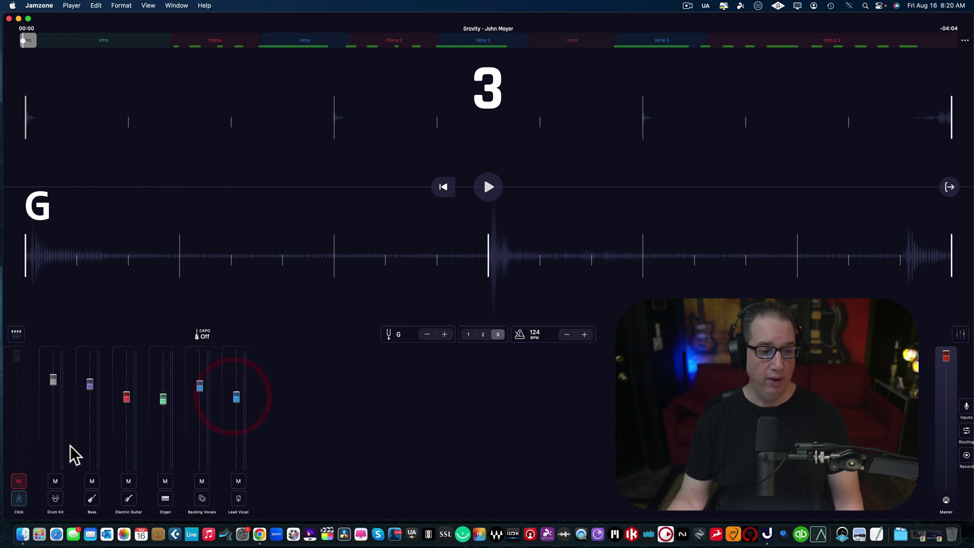
- Lower the electric guitar track further, try muting and unmuting it, and raise its fader slightly
click(125, 431)
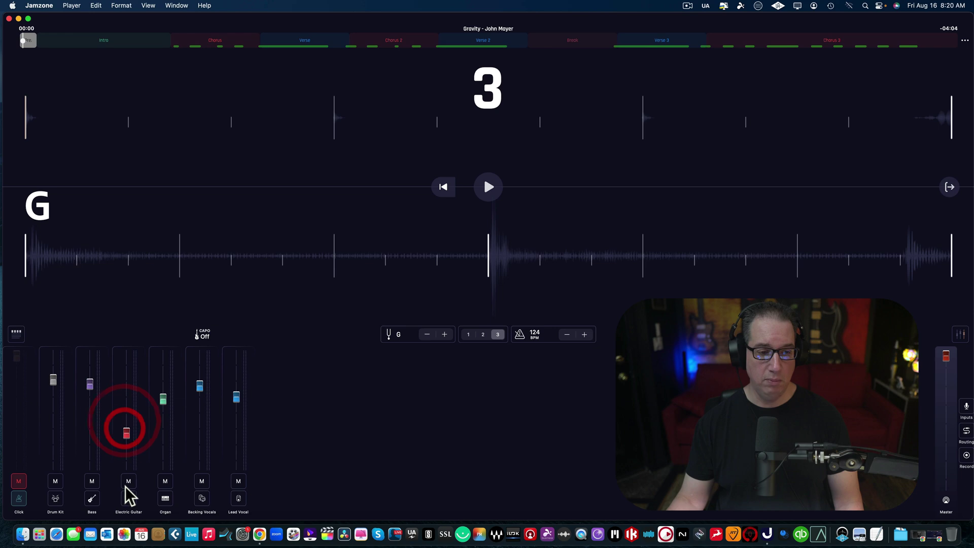
click(128, 481)
click(129, 481)
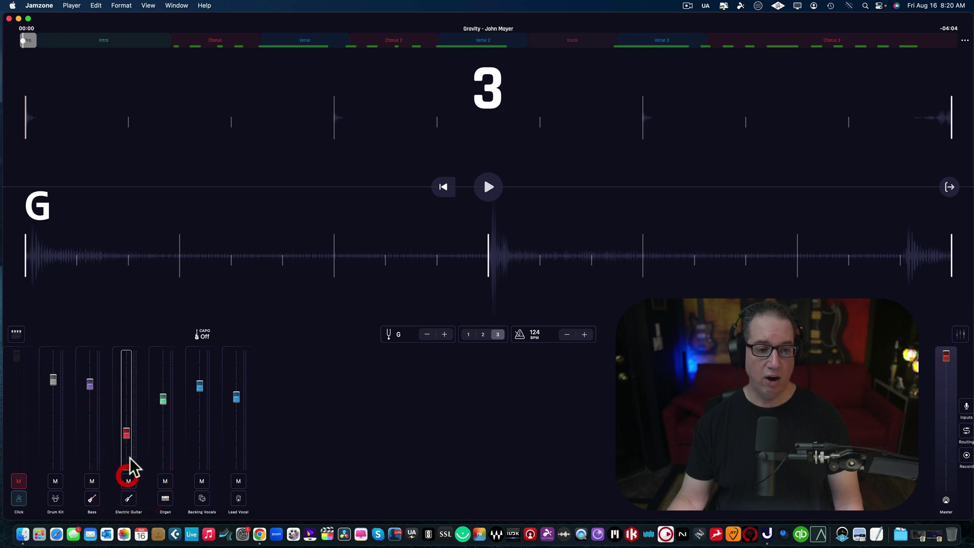
click(129, 421)
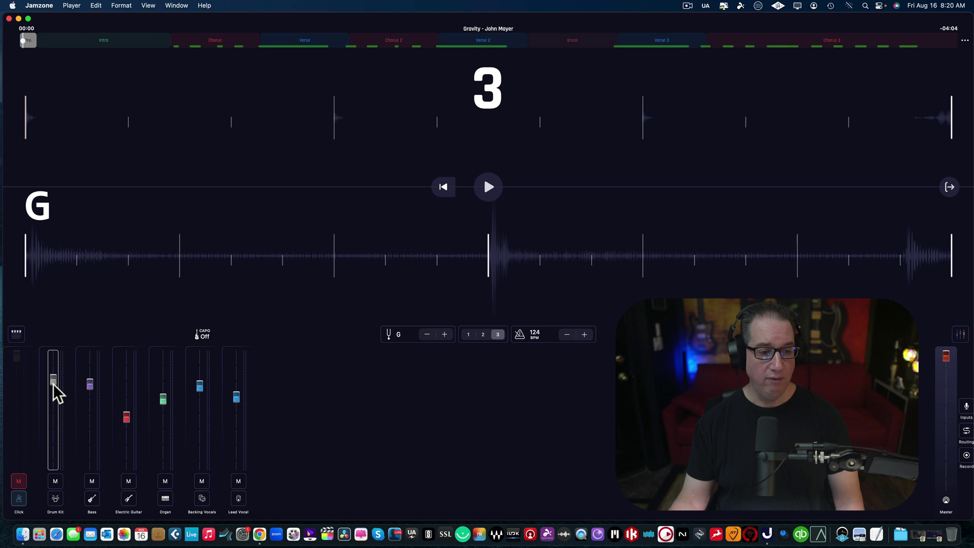
- Try the drum kit's mute, bring its fader back to full volume, and unmute the click track
click(62, 479)
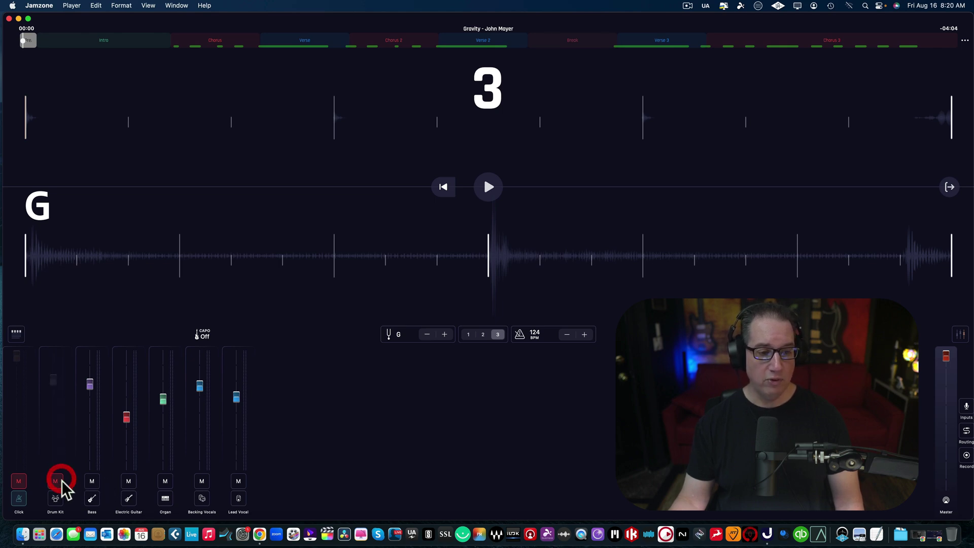
click(48, 409)
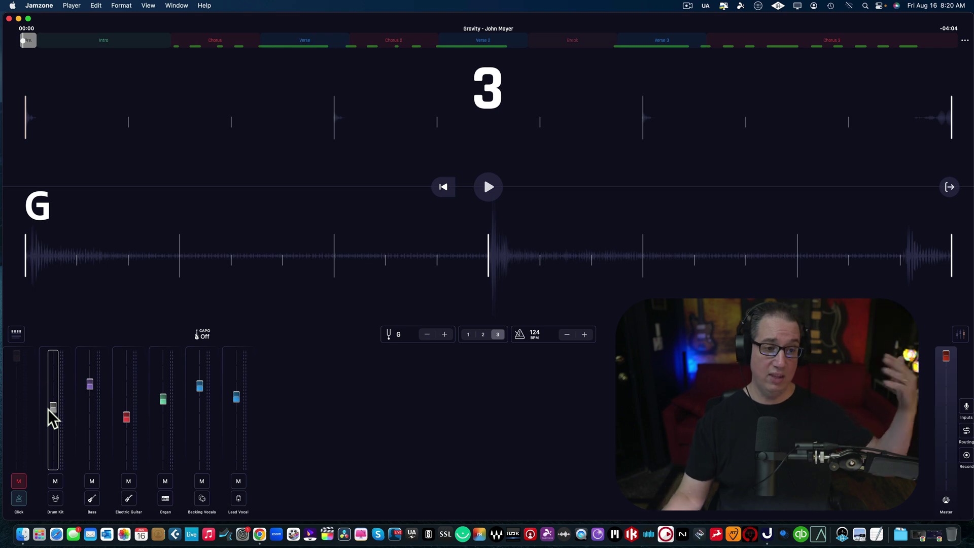
drag(55, 410, 56, 350)
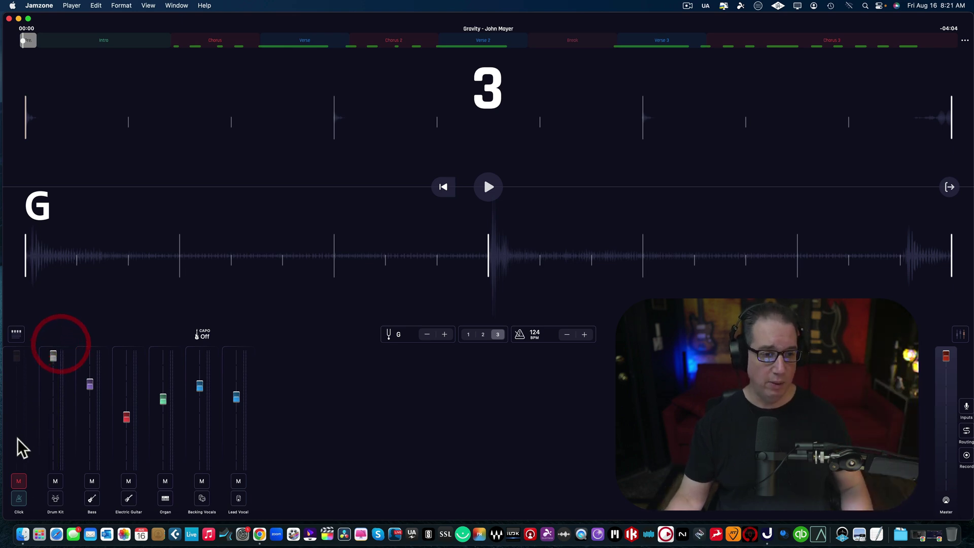
click(20, 482)
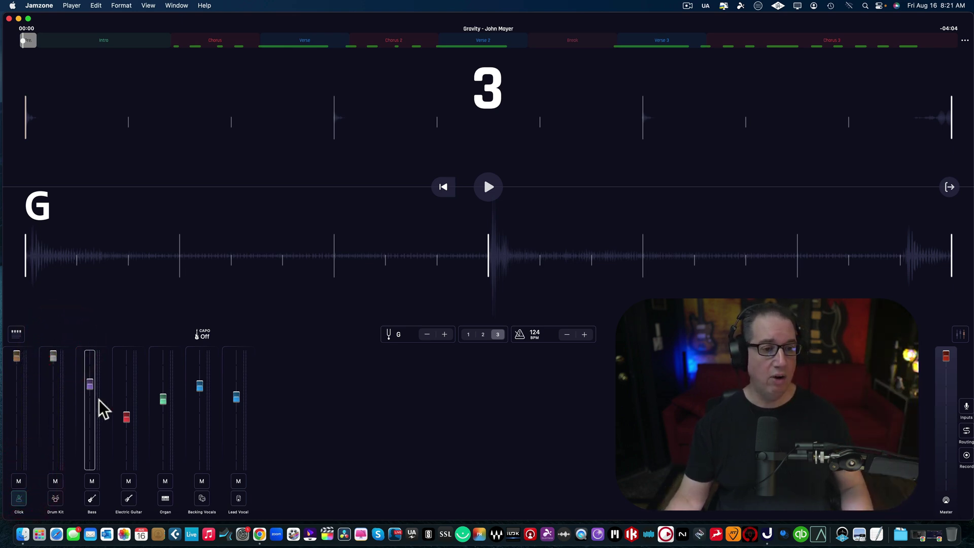
- Examine the guitar chord diagrams in the song's chord book and close it
click(17, 332)
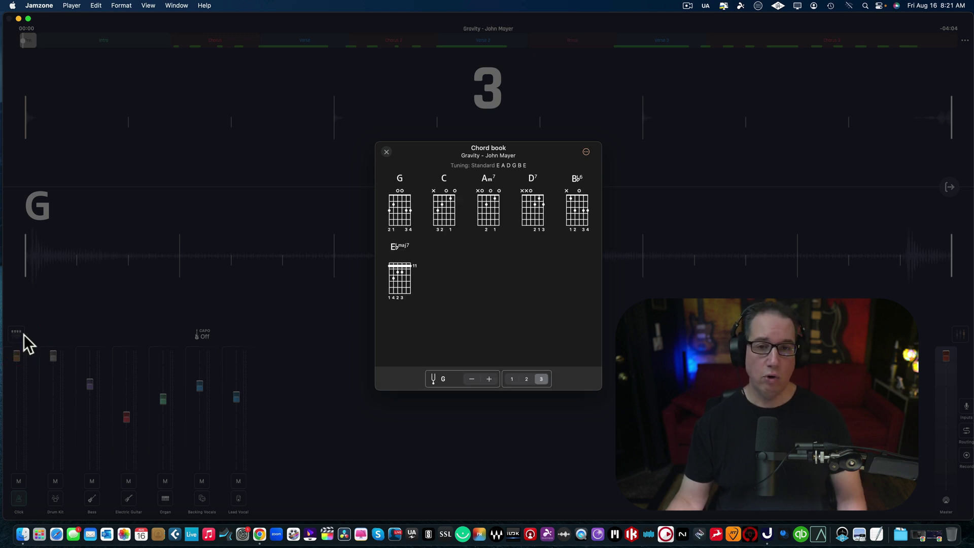
click(409, 153)
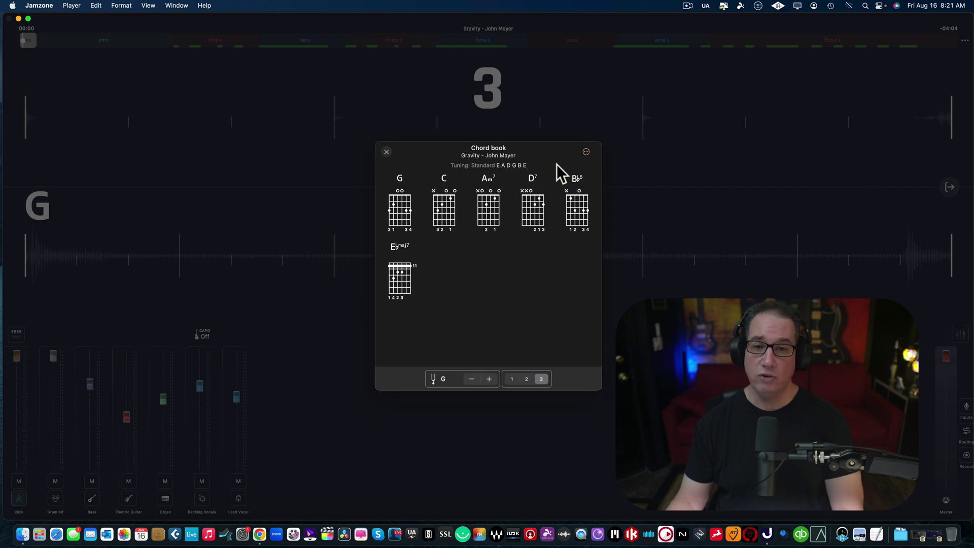
click(387, 152)
- Raise the bass fader to full volume and the electric guitar and organ faders to nearly full
drag(89, 384, 96, 317)
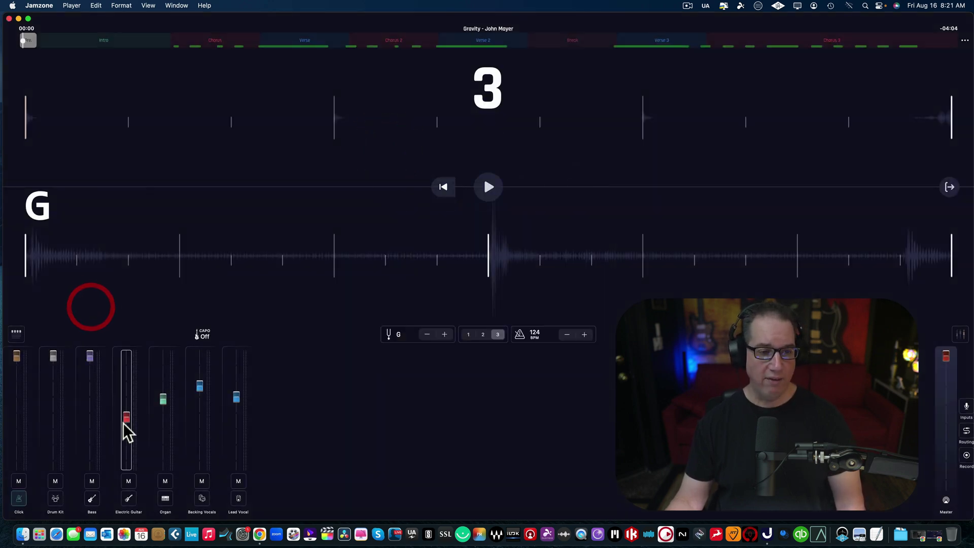
drag(123, 422, 131, 360)
drag(162, 401, 197, 386)
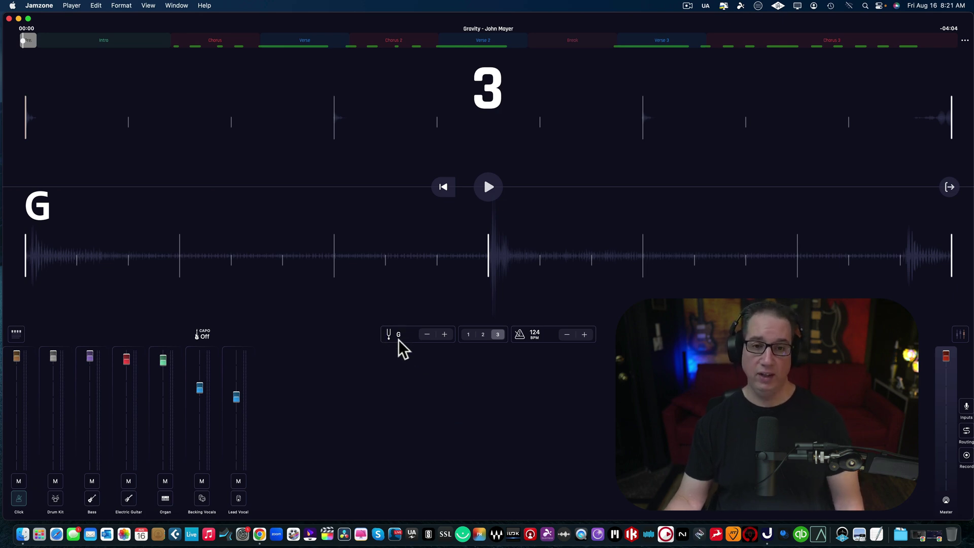
- Transpose the song down two semitones to F and return it to the original key of G
click(428, 334)
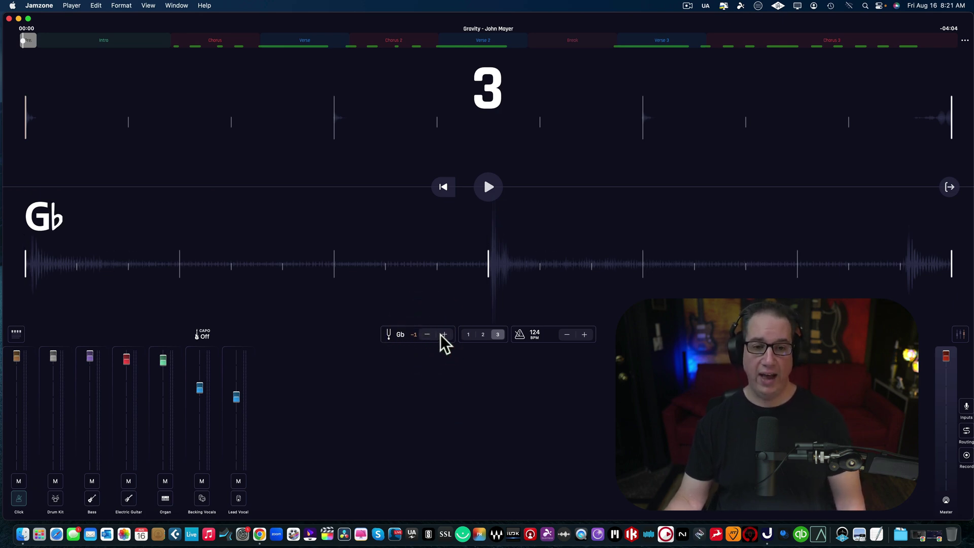
click(432, 335)
click(432, 335)
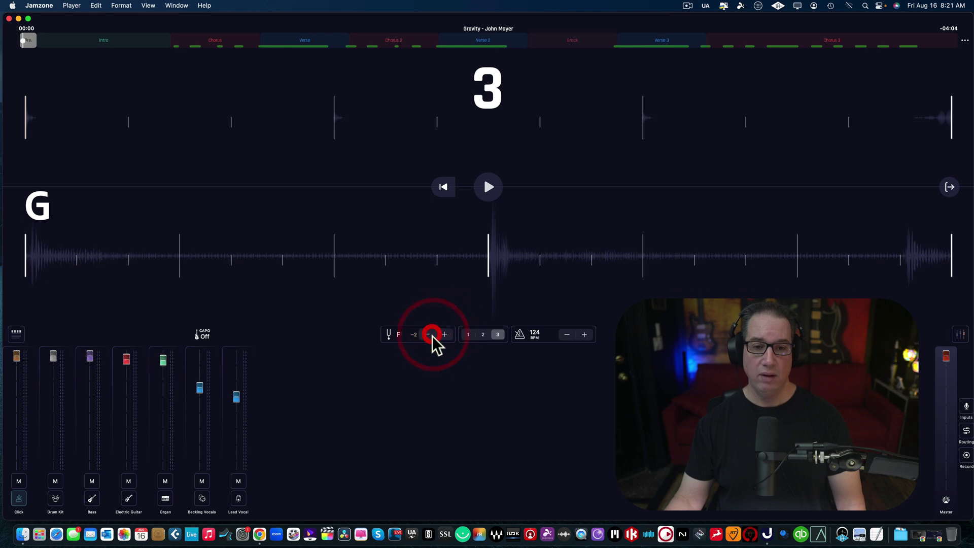
click(445, 334)
click(445, 334)
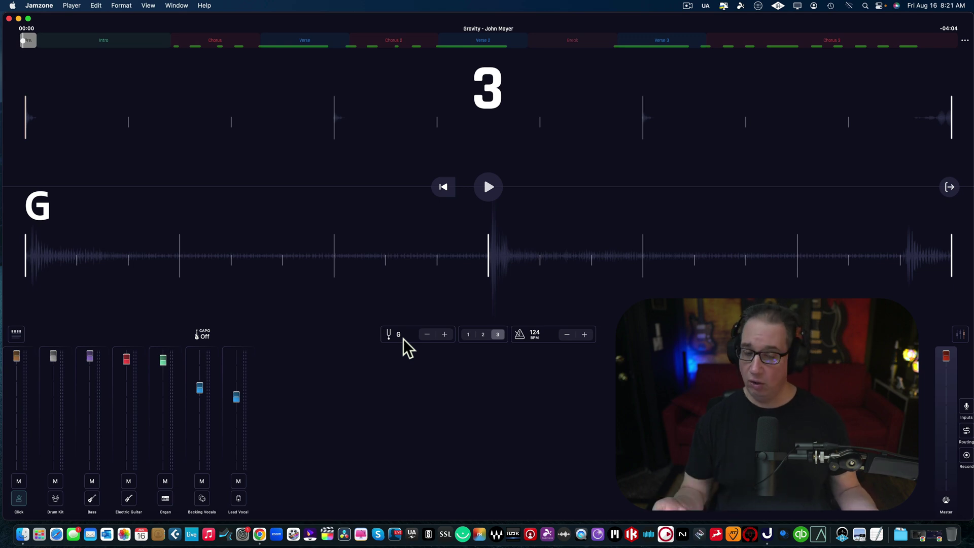
- Transpose the song down through Gb, F and E until the key wraps around to C (+5), and reset it to G
click(429, 335)
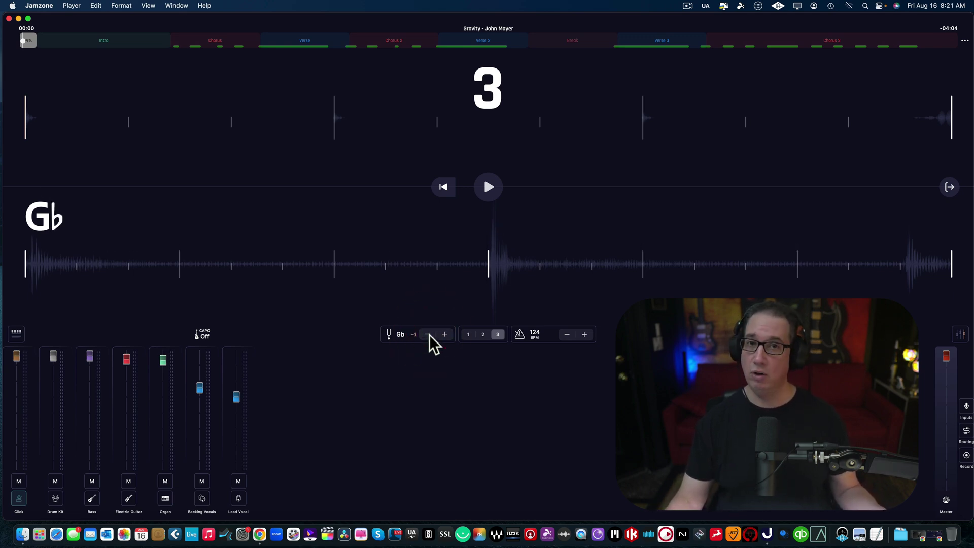
click(429, 334)
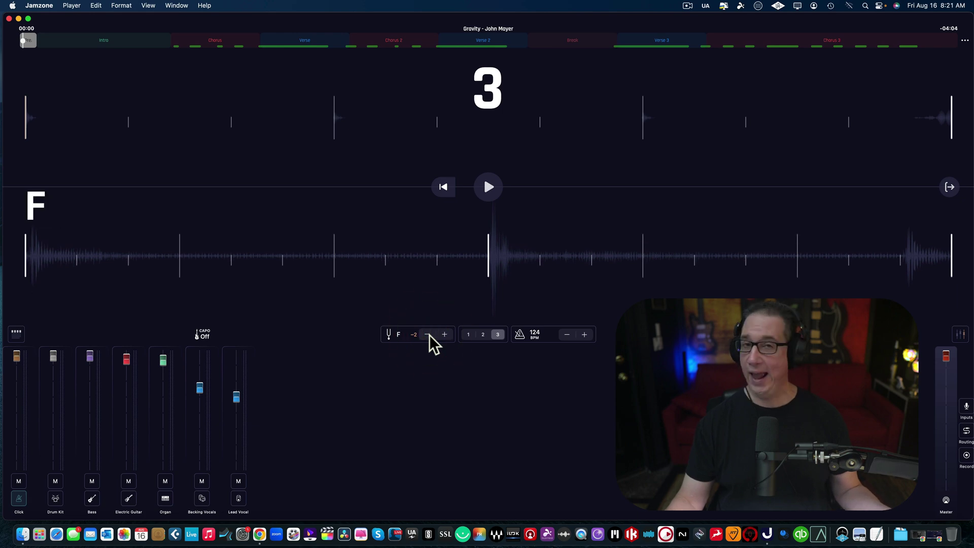
click(429, 335)
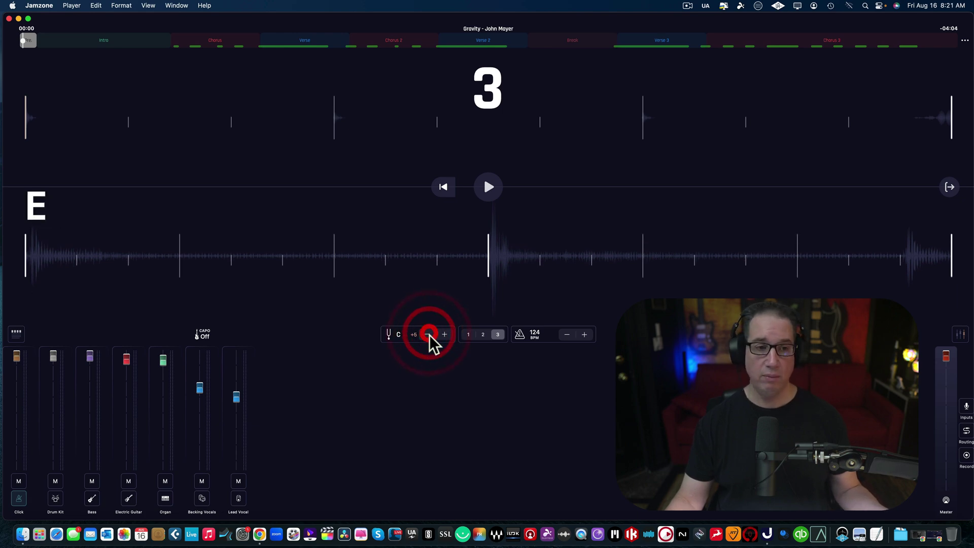
click(429, 335)
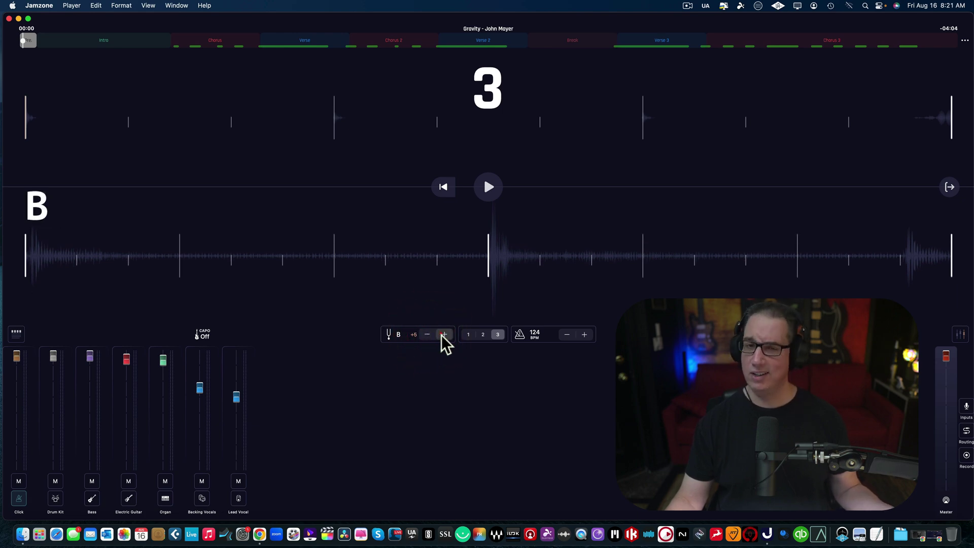
click(443, 335)
click(443, 335)
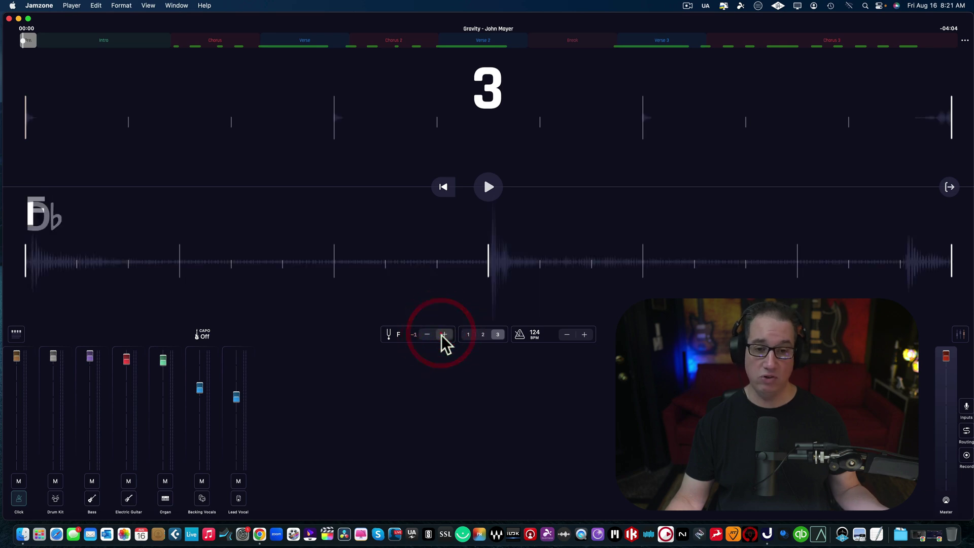
click(443, 335)
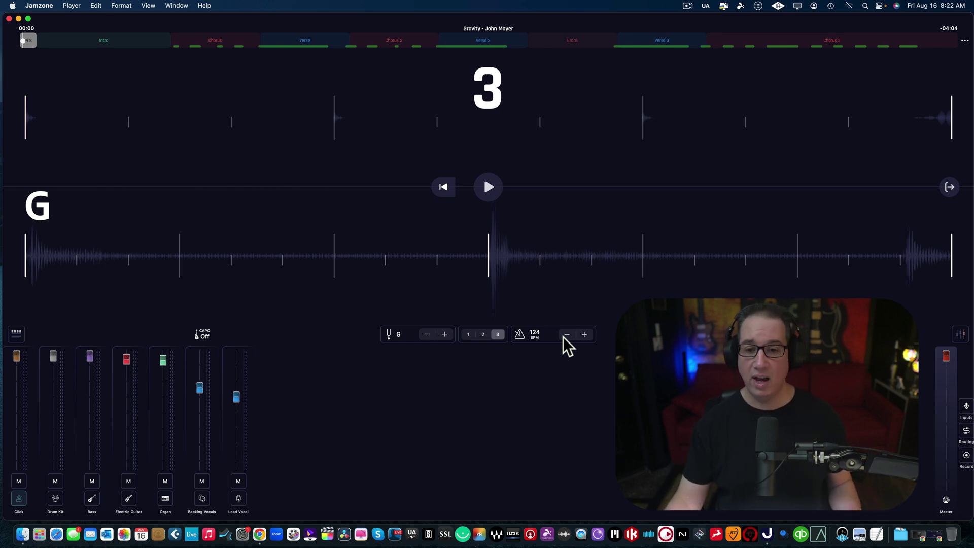
- Slow the song's tempo by 1% and return it to the original 124 BPM
click(587, 334)
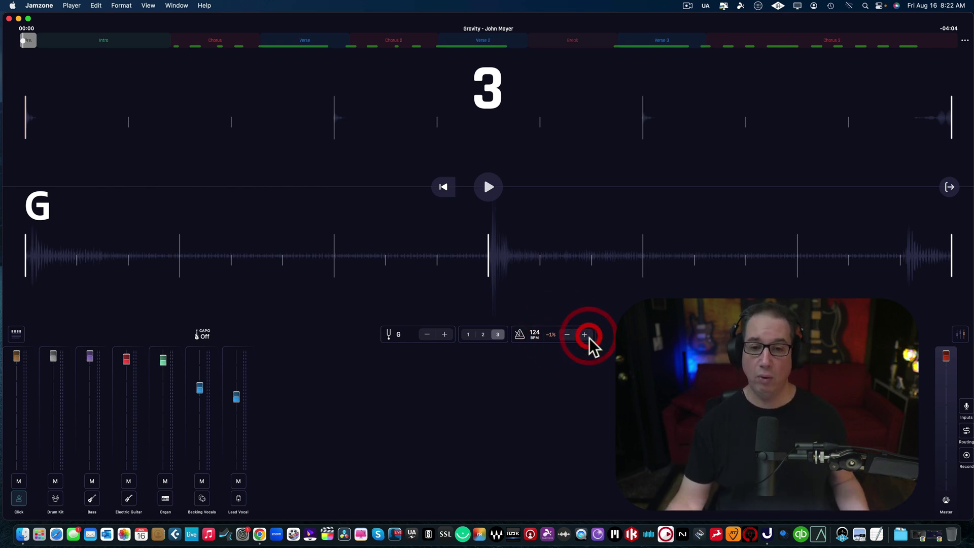
click(585, 335)
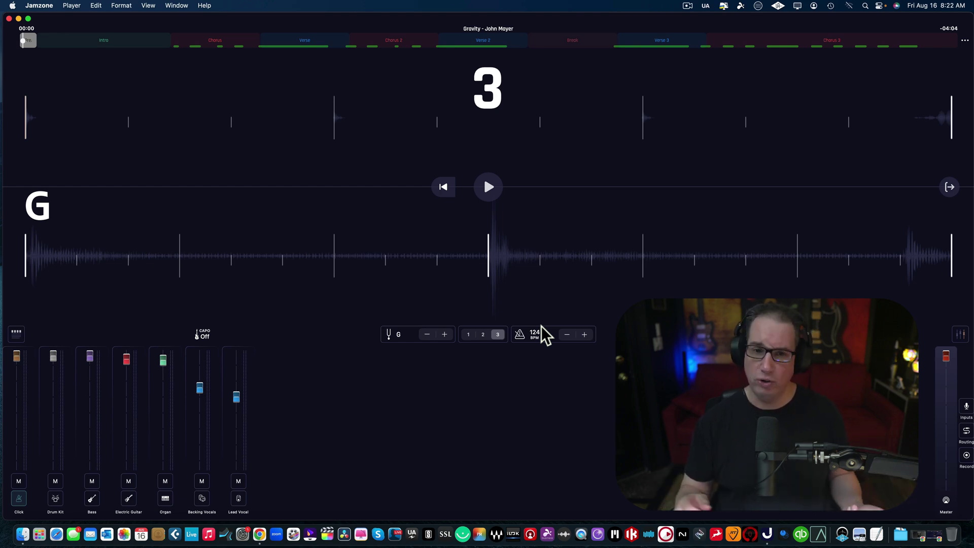
- Cycle the chord difficulty through levels 1, 2 and 3, finishing on level 1
click(469, 335)
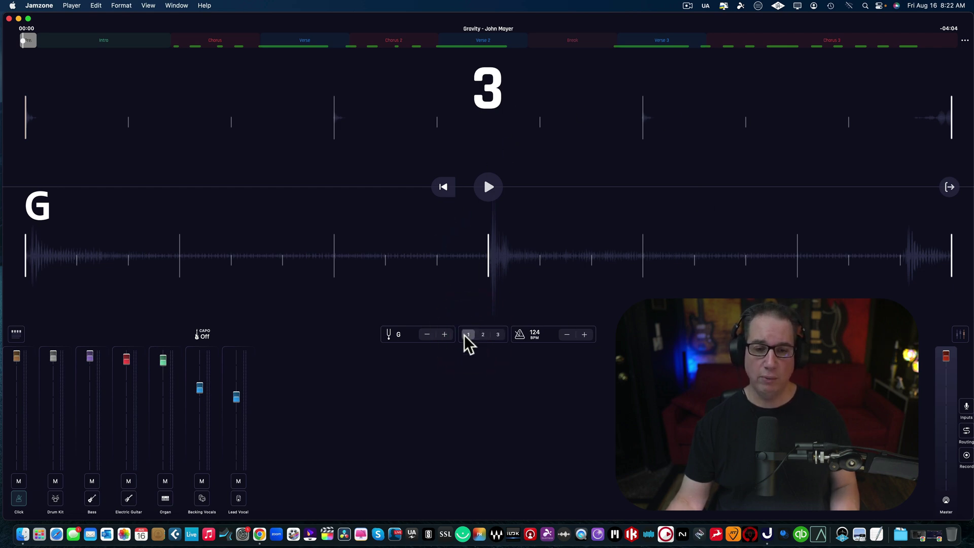
click(482, 335)
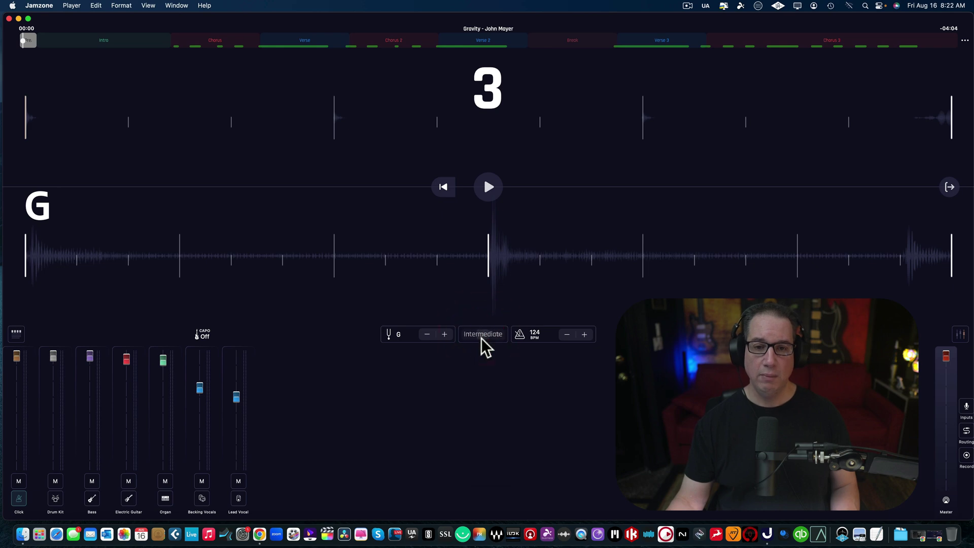
click(496, 335)
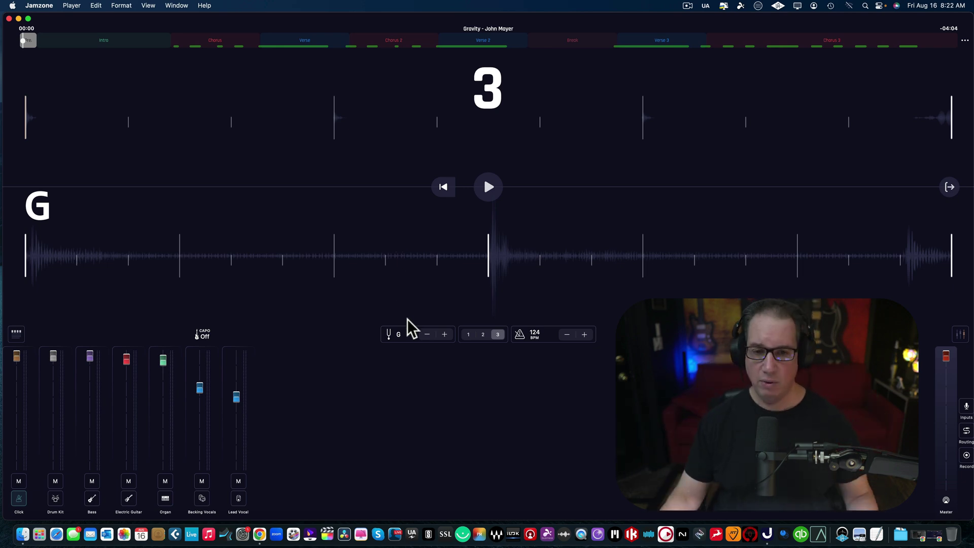
click(467, 334)
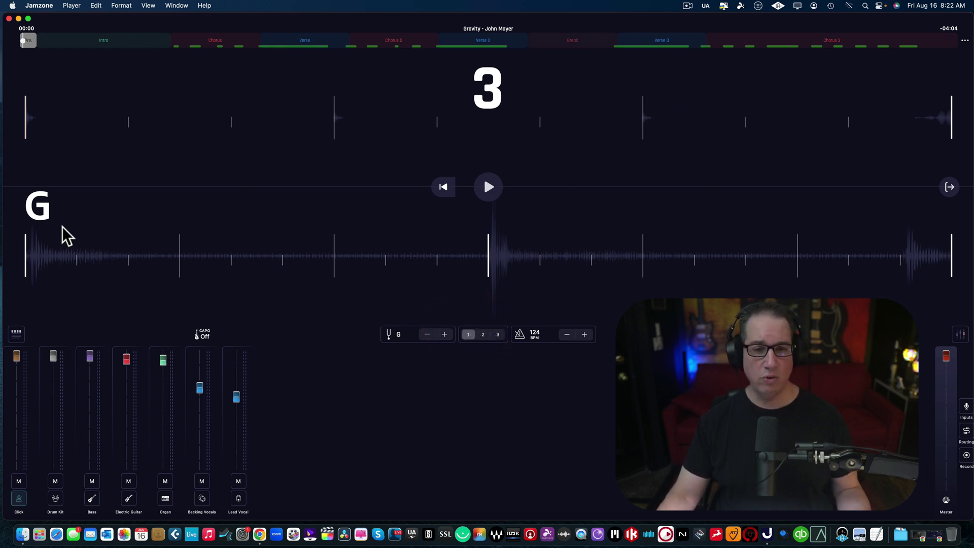
click(481, 335)
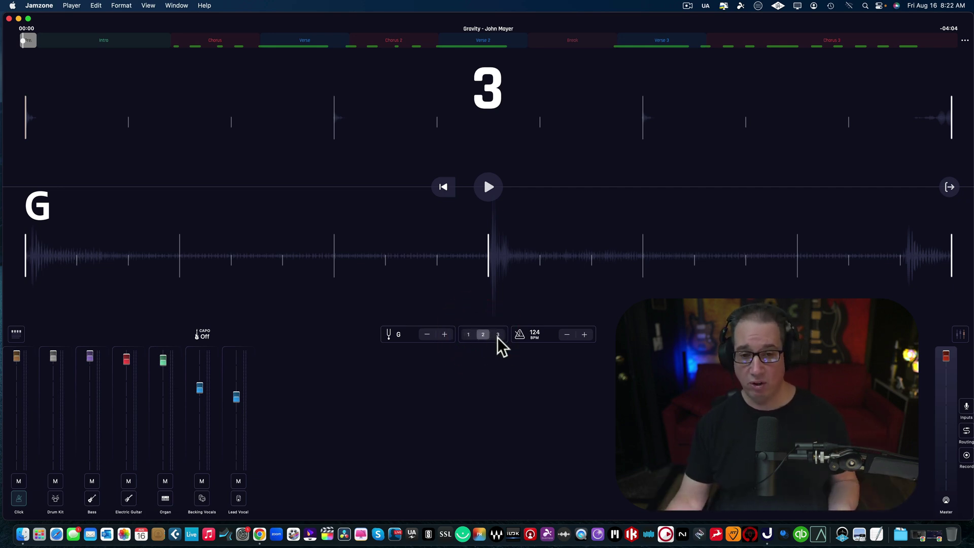
click(498, 337)
click(469, 337)
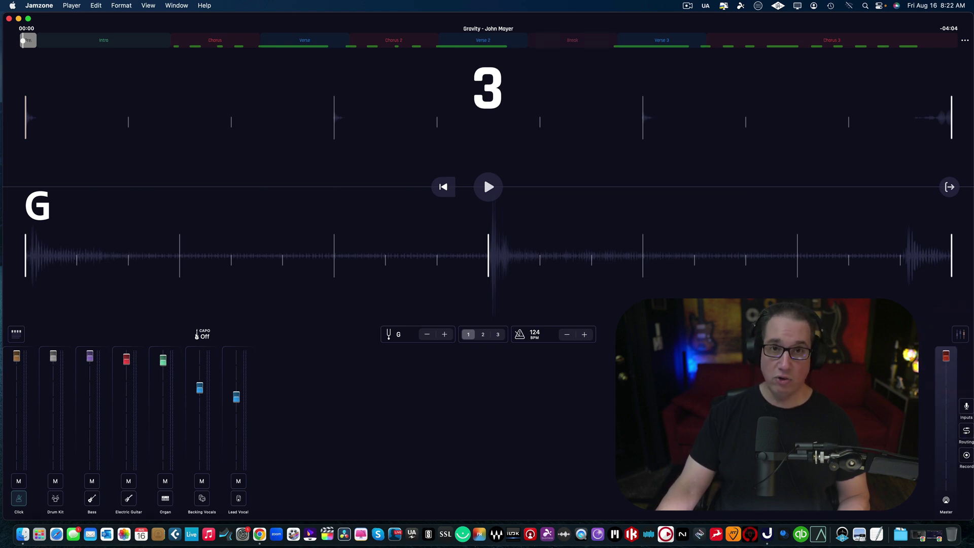
- Hide the mixer to enlarge the chord display and show it again
click(964, 339)
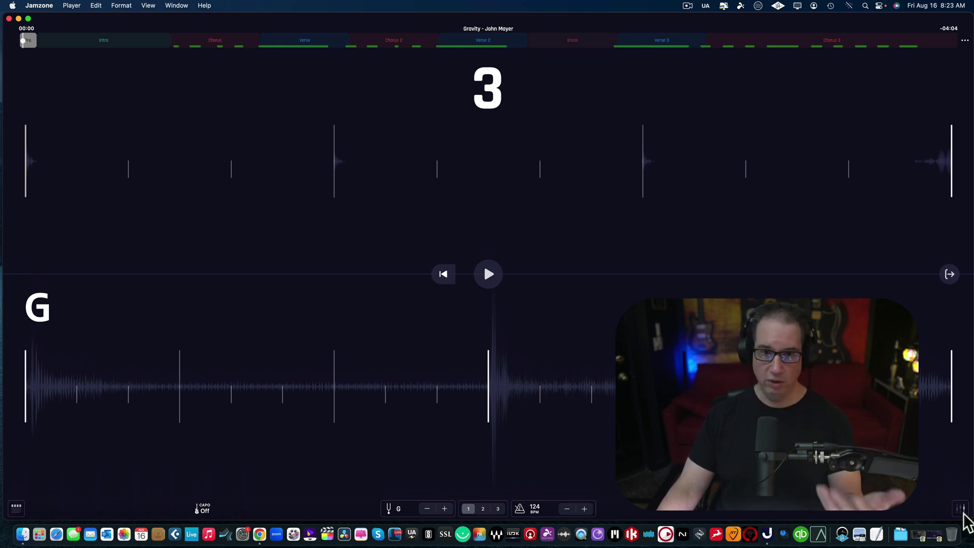
click(960, 509)
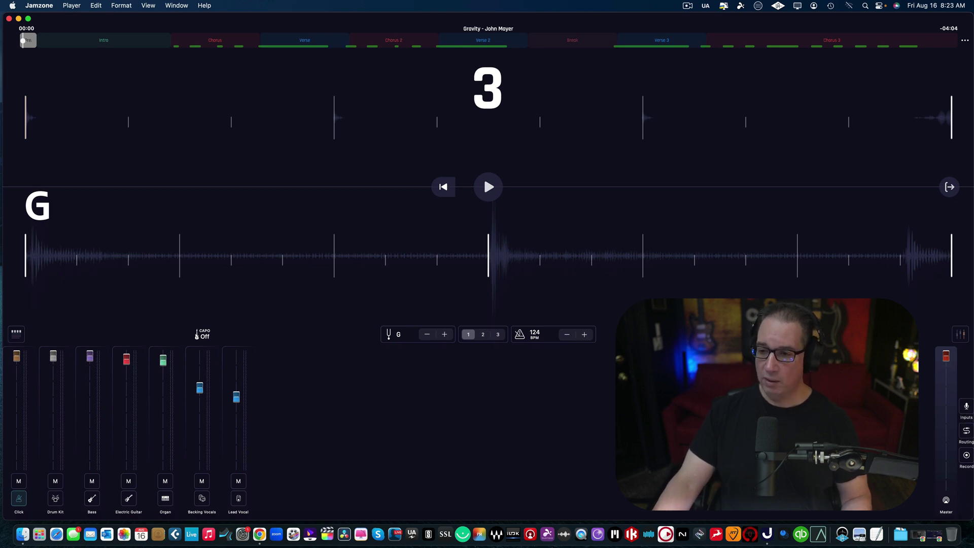
- Open the Inputs, Routing and Record features in turn, dismissing each dialog without changing anything
click(966, 406)
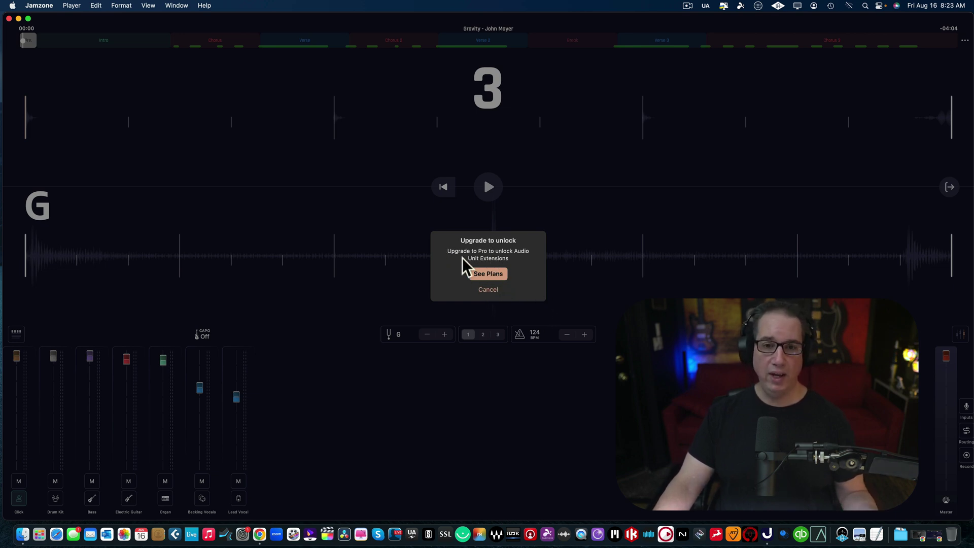
click(486, 290)
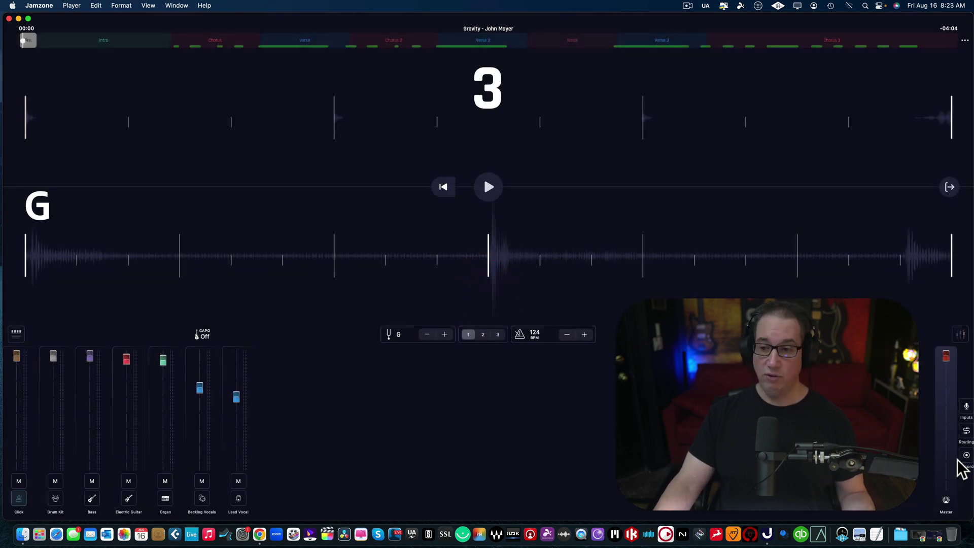
click(967, 435)
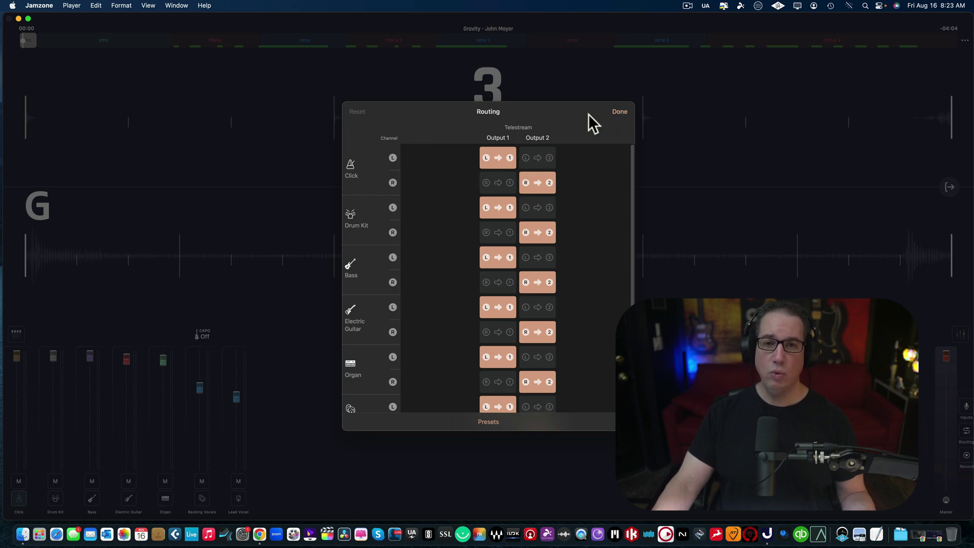
click(620, 111)
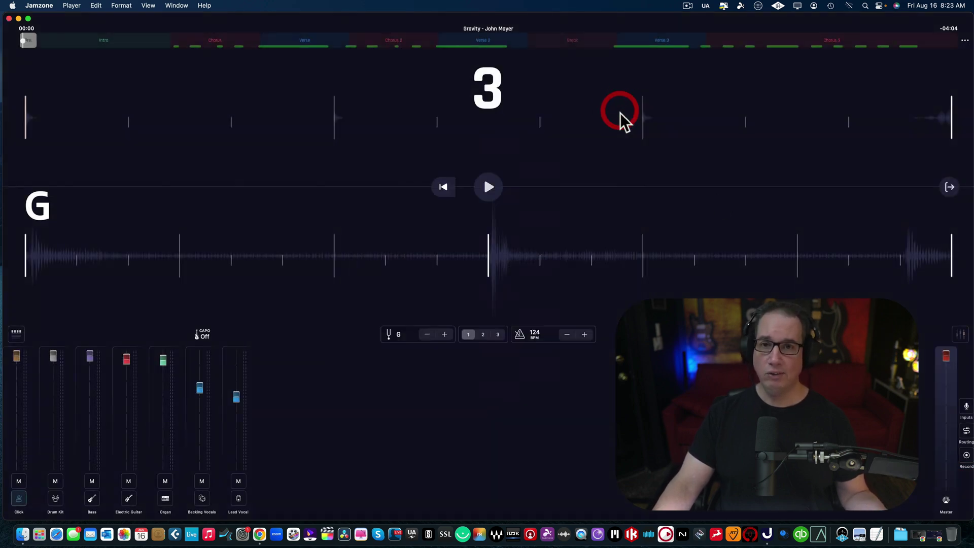
click(966, 457)
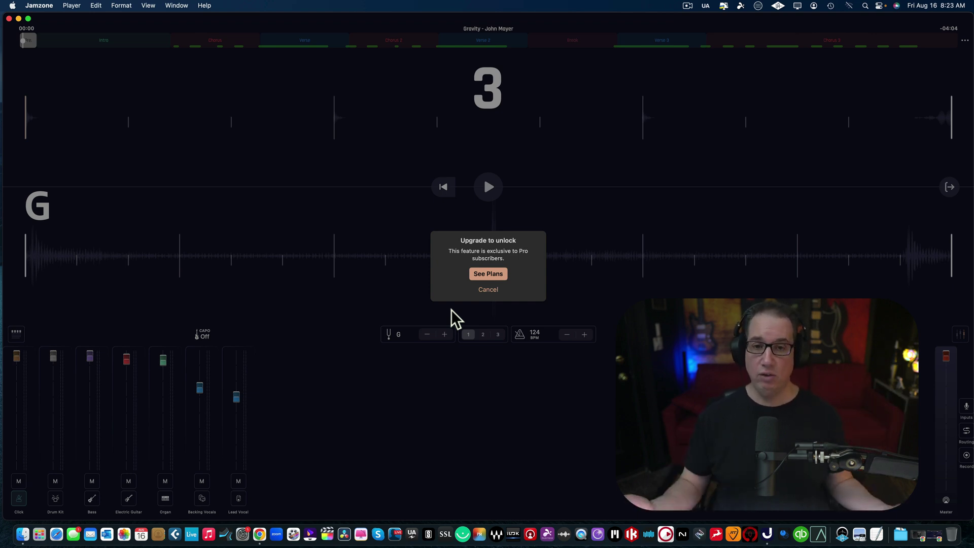
click(483, 290)
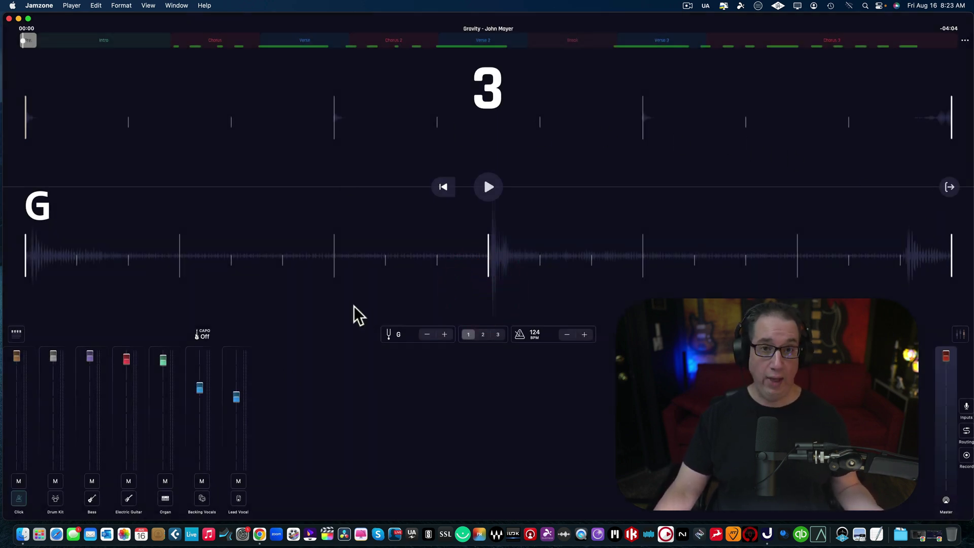
- During playback, lower the click fader to about a quarter and bring the electric guitar and bass faders down slightly
click(488, 187)
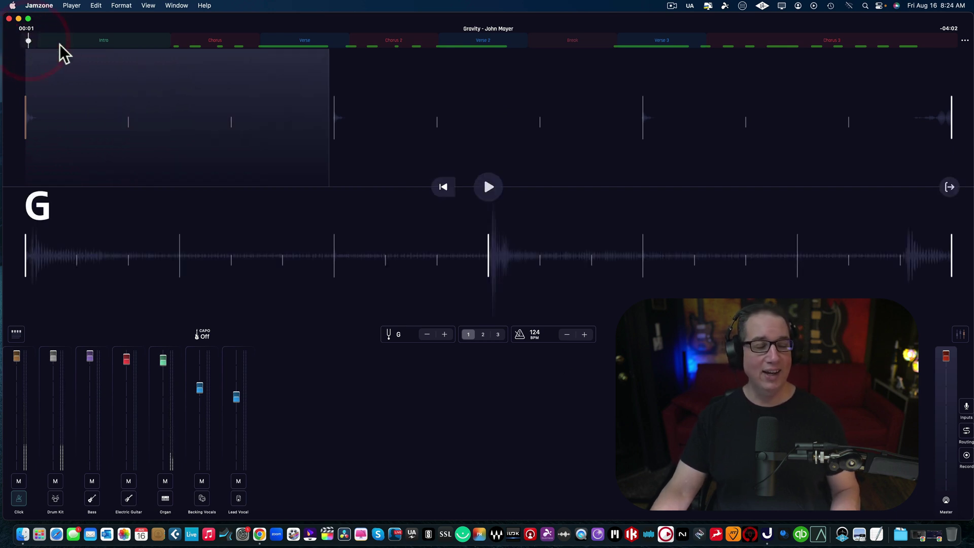
click(487, 188)
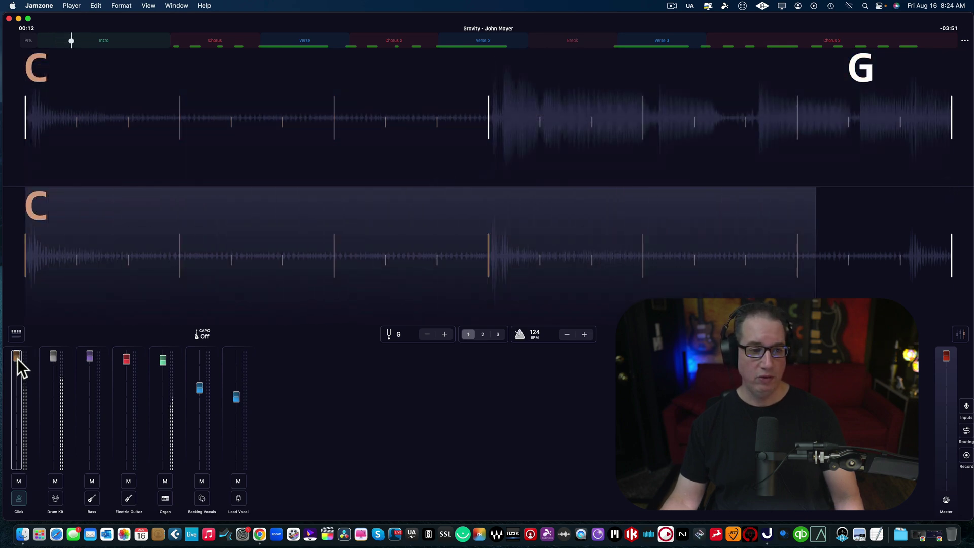
drag(18, 352, 17, 437)
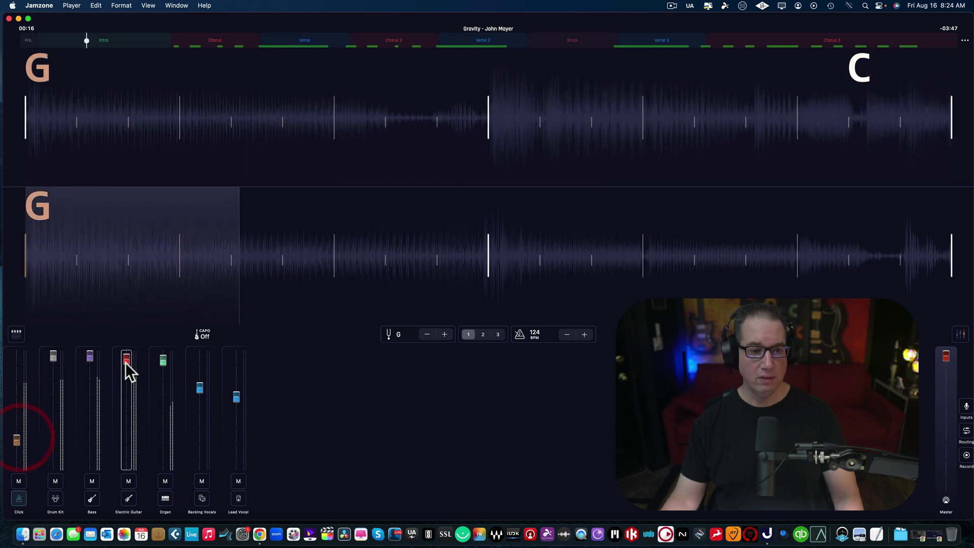
drag(126, 361, 129, 378)
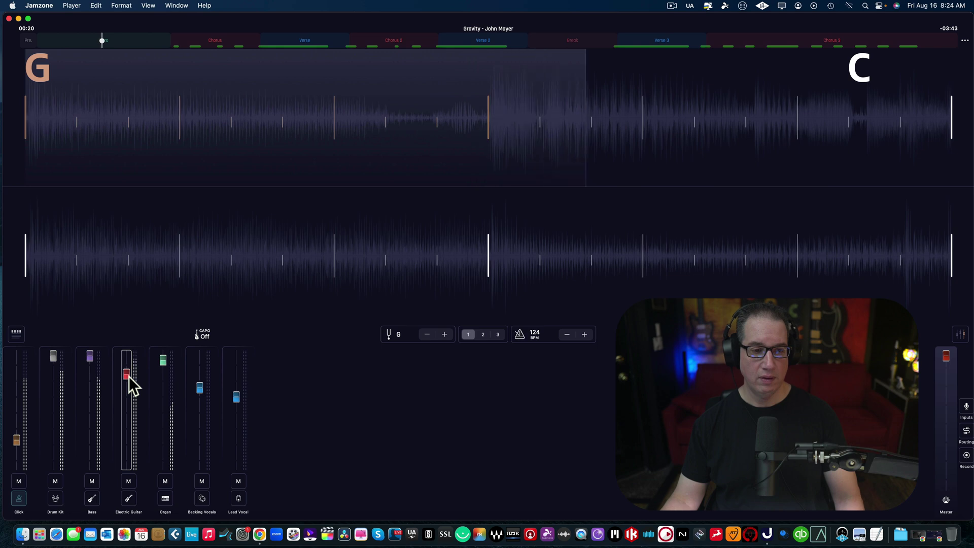
click(129, 376)
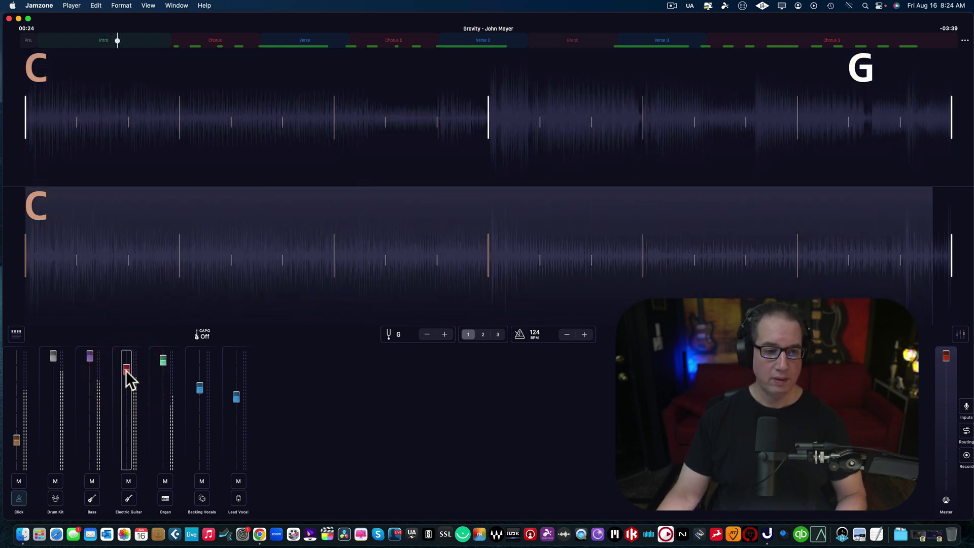
drag(126, 376, 90, 374)
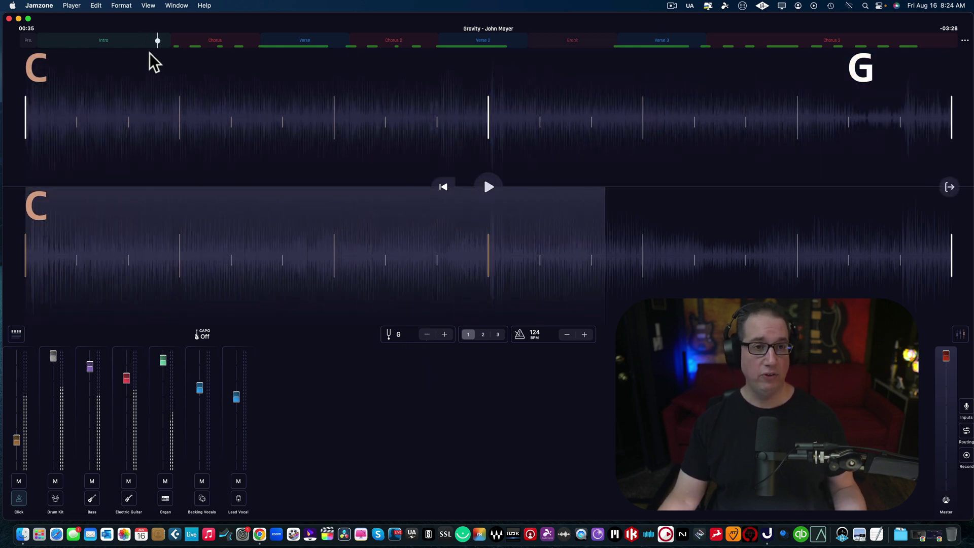
- Play from the start of the first chorus at 00:39, soloing the lead vocal briefly before restoring the full mix
mouse_move(157, 41)
mouse_down()
mouse_move(290, 43)
mouse_move(172, 44)
mouse_up()
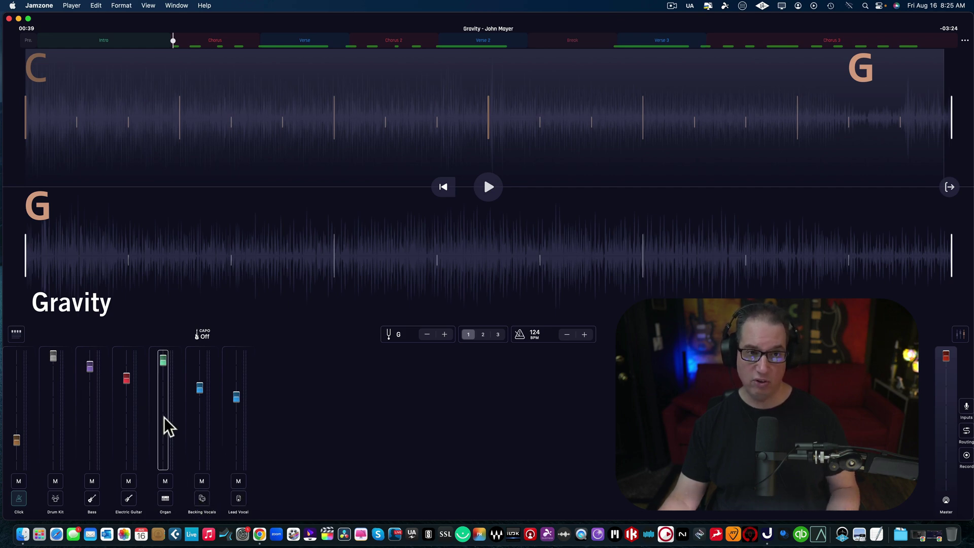
key(space)
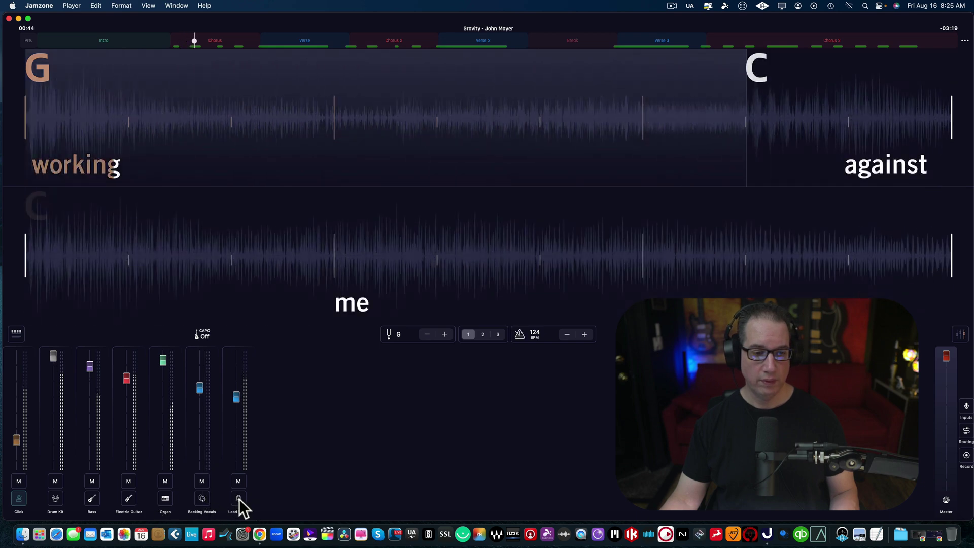
click(239, 498)
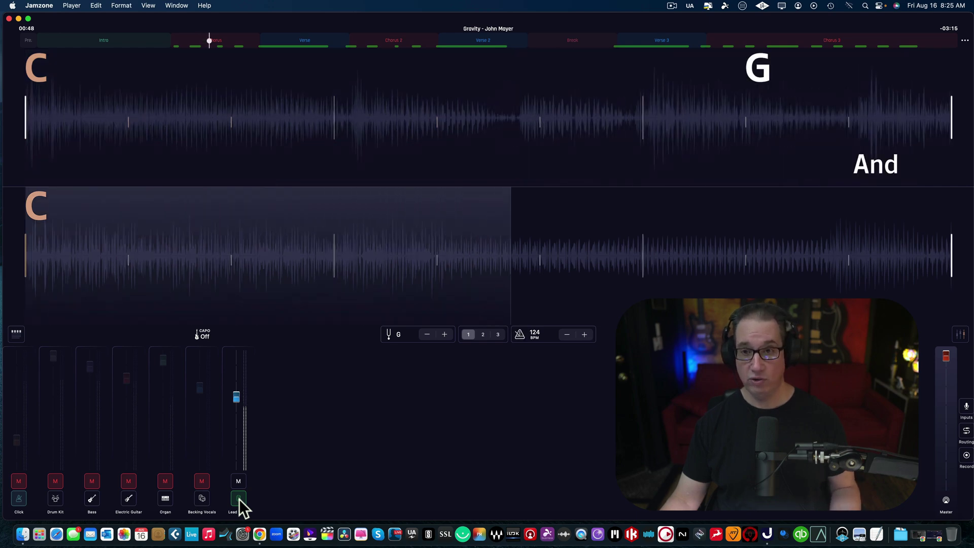
click(239, 498)
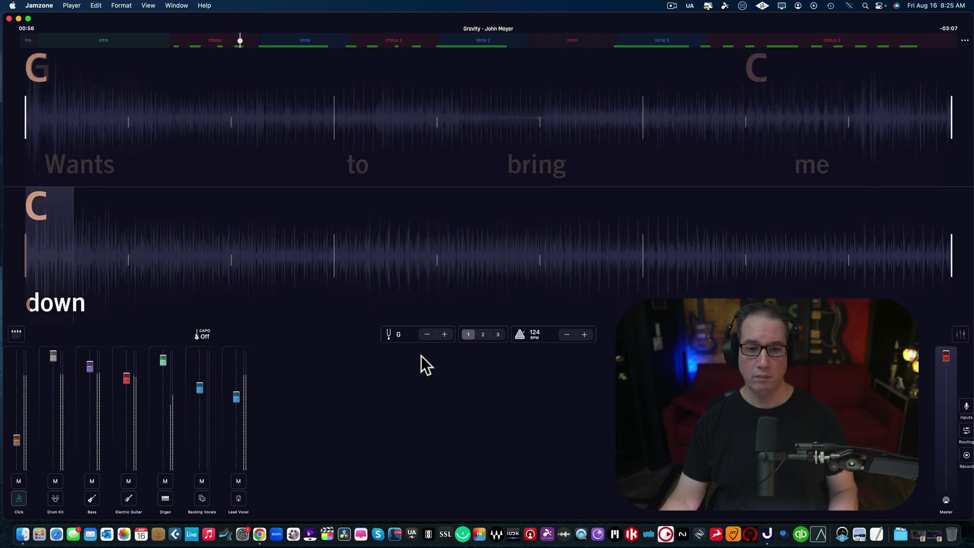
- Compare chord levels 2 and 3 while the chorus plays, and return to level 1
click(481, 335)
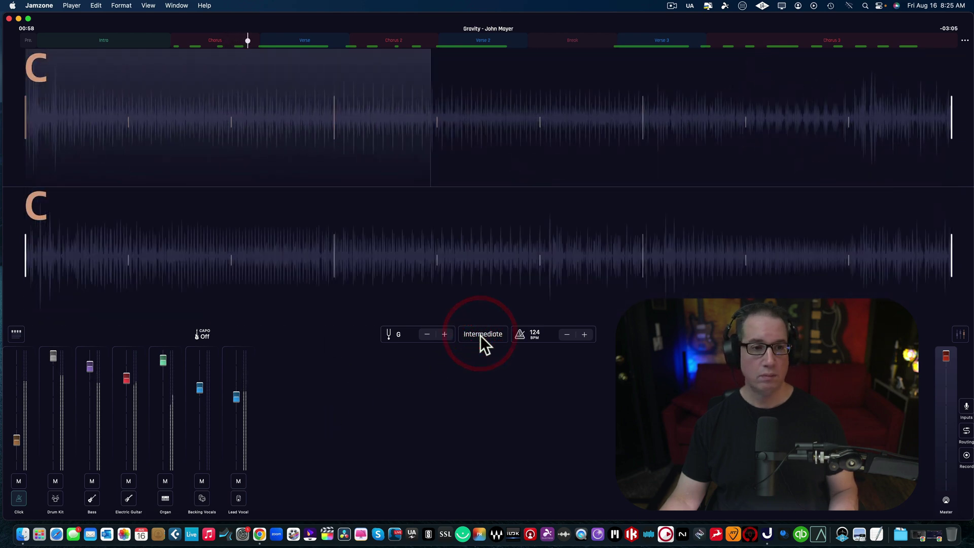
click(495, 333)
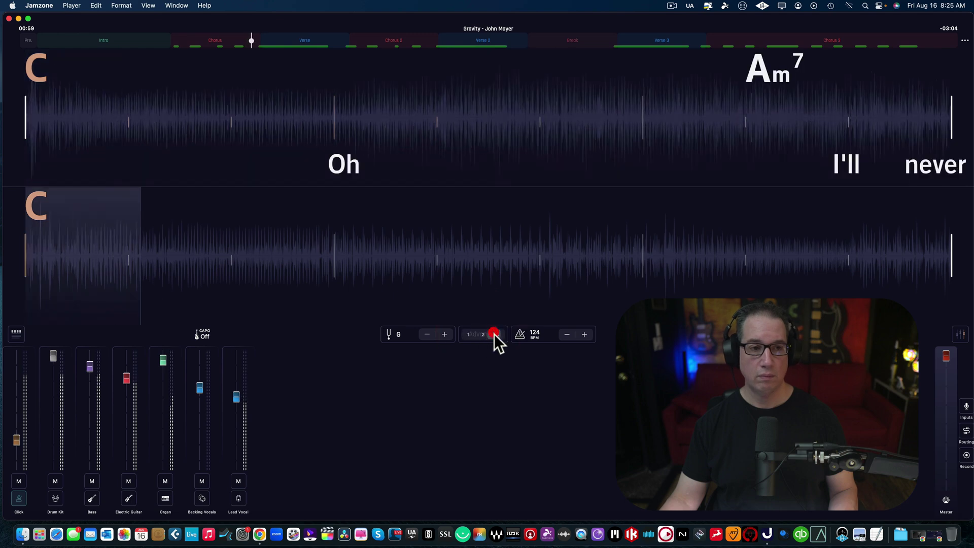
click(468, 334)
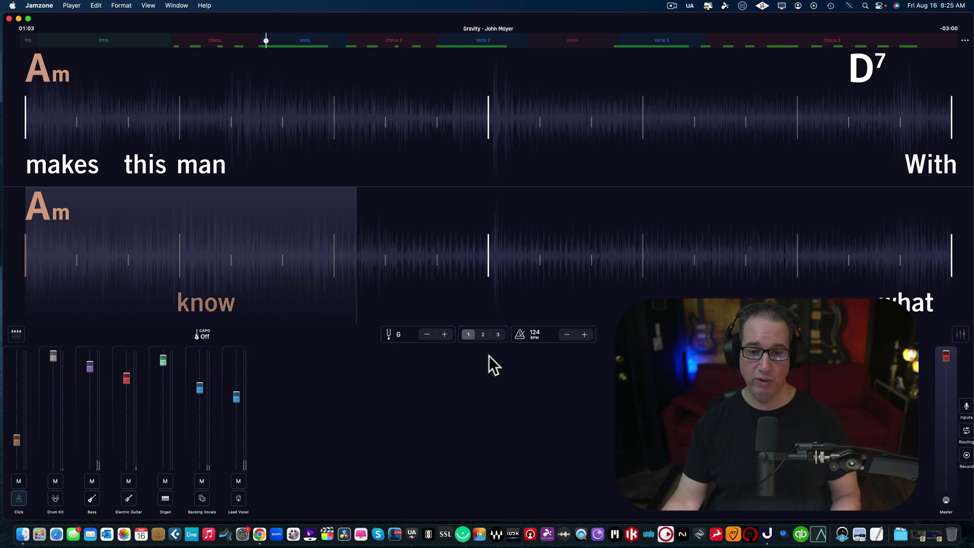
- Select the first Verse section and play from just before it, at 01:01
mouse_move(71, 178)
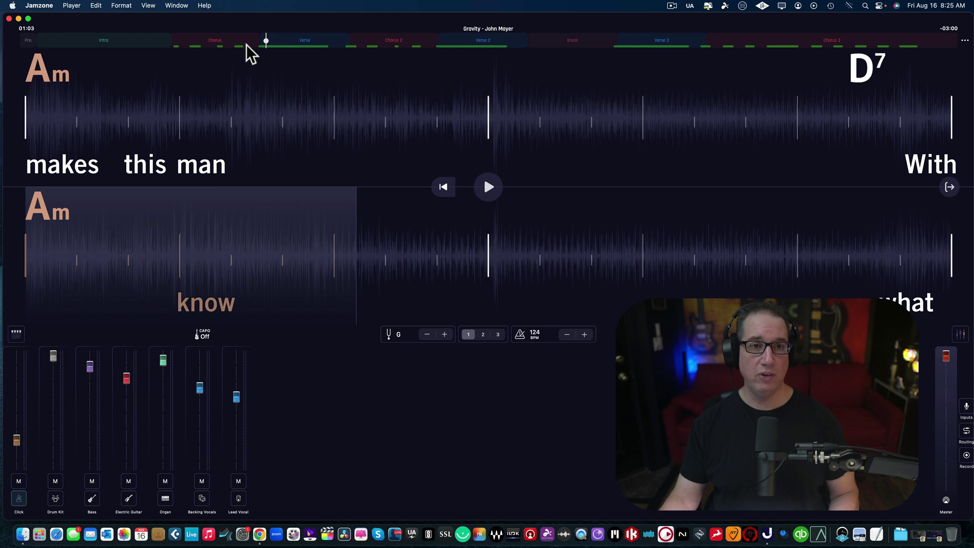
click(284, 39)
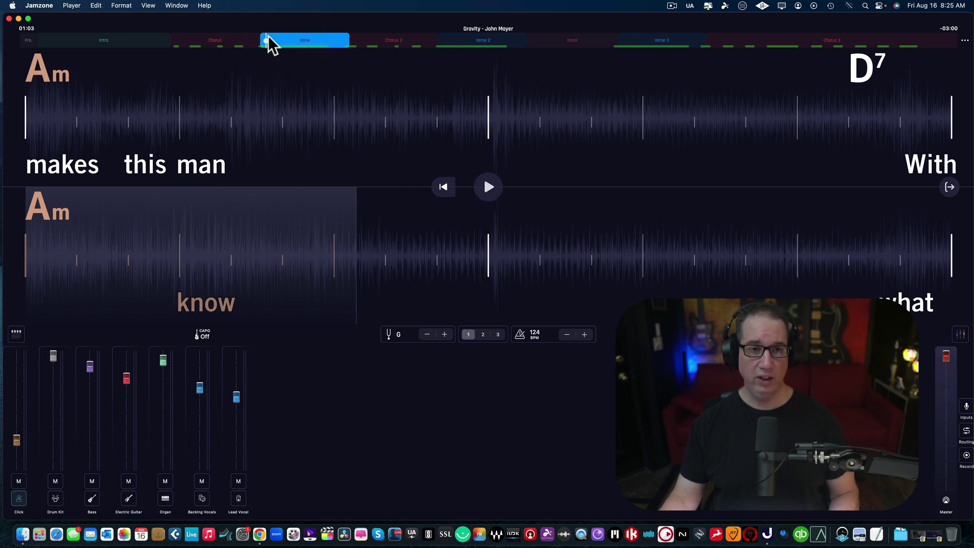
drag(265, 40, 257, 40)
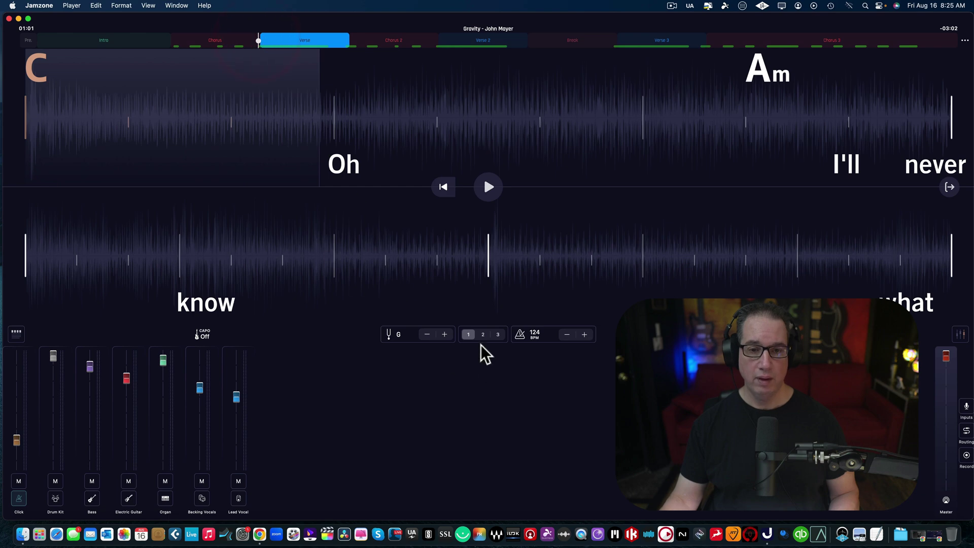
click(487, 188)
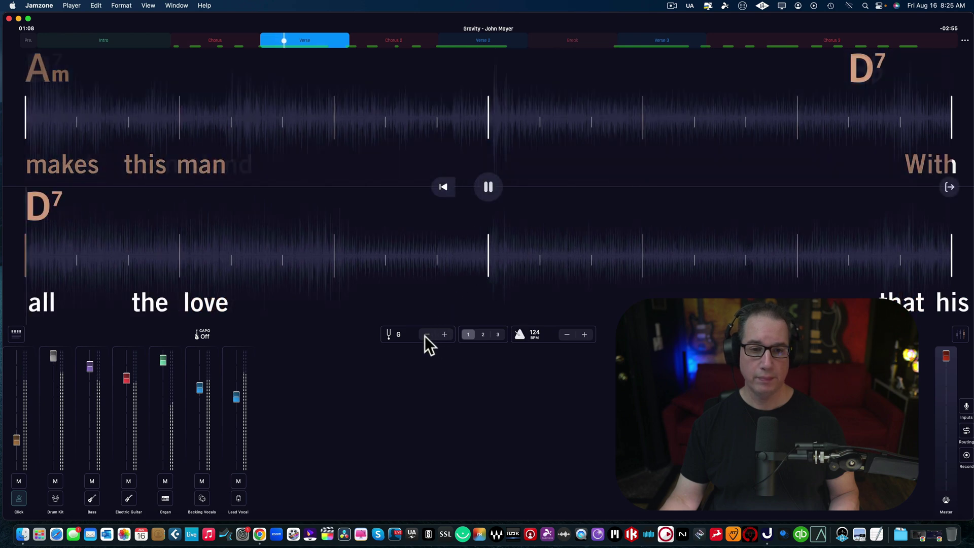
- Transpose the song down two semitones to F and mute the lead and backing vocals
double_click(426, 335)
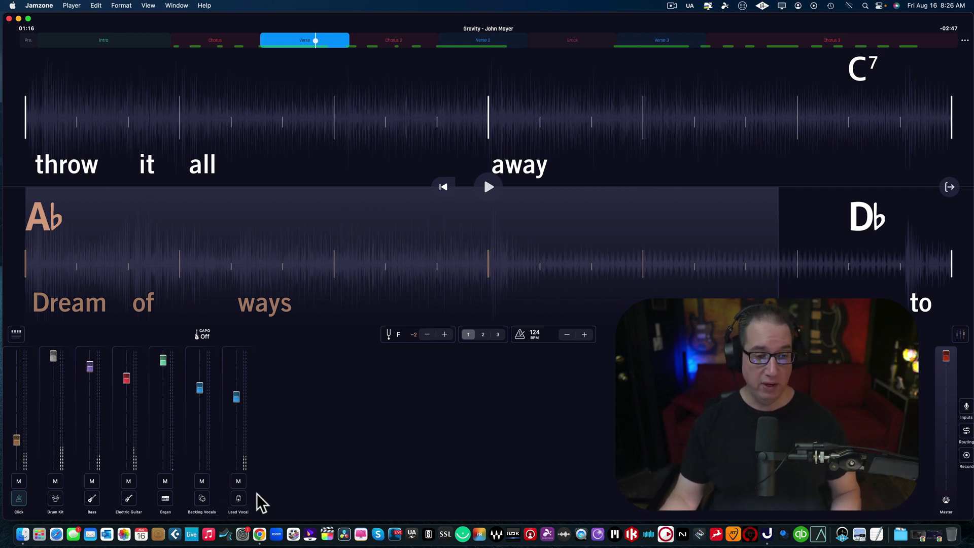
click(238, 481)
click(202, 481)
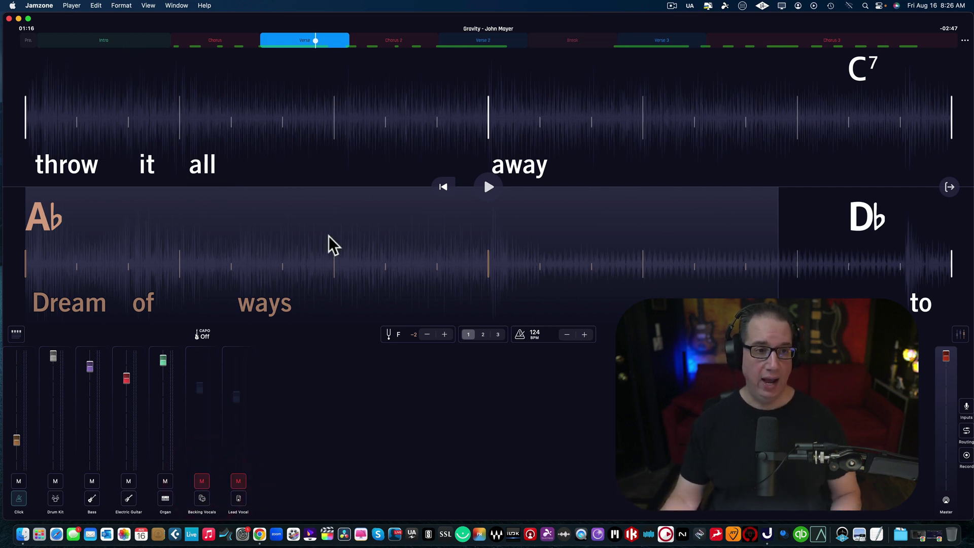
- Compare the original key of G with F, two semitones down, while the first verse plays, and pause in F
click(442, 336)
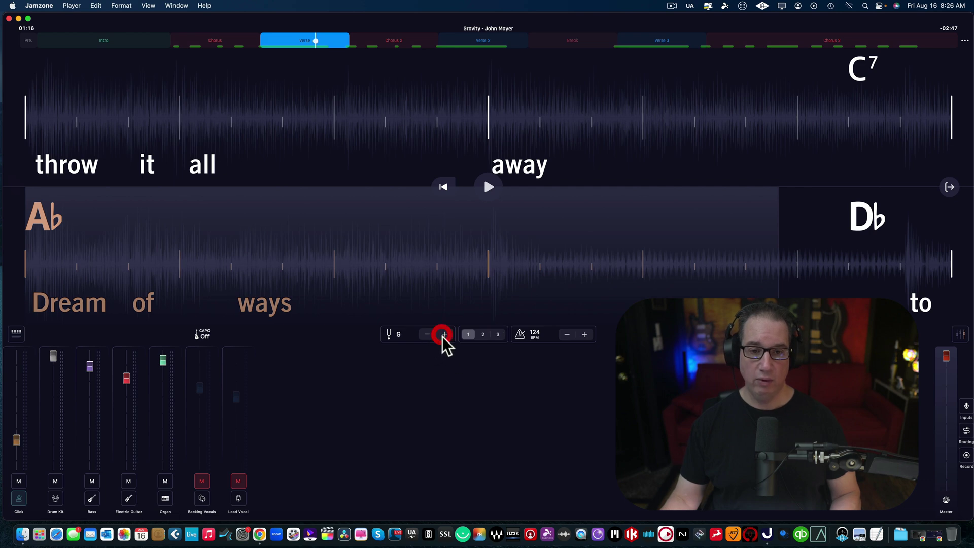
click(425, 336)
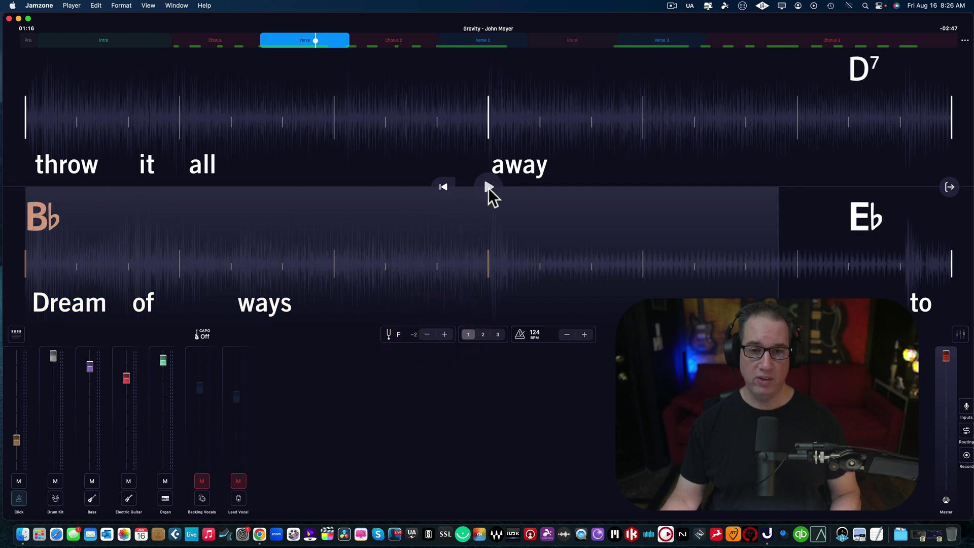
click(488, 187)
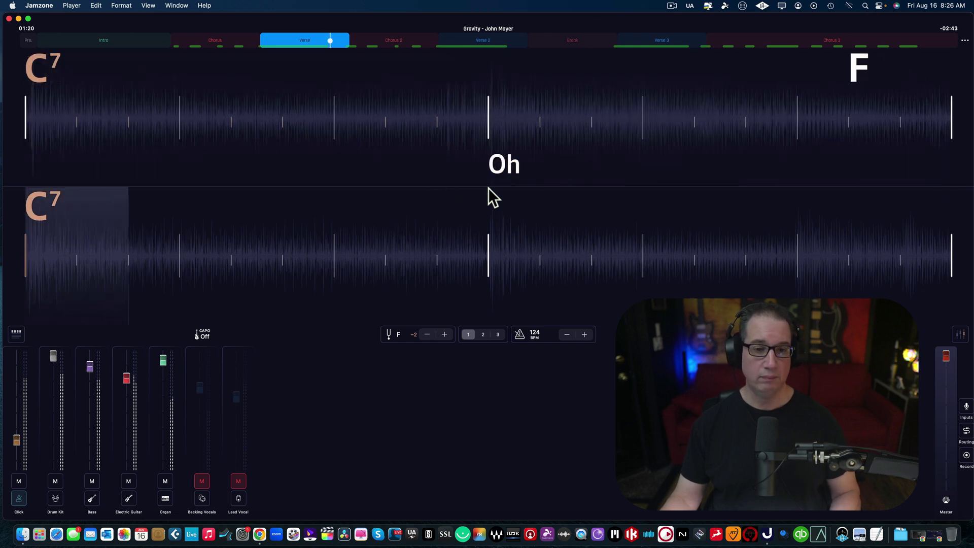
click(443, 333)
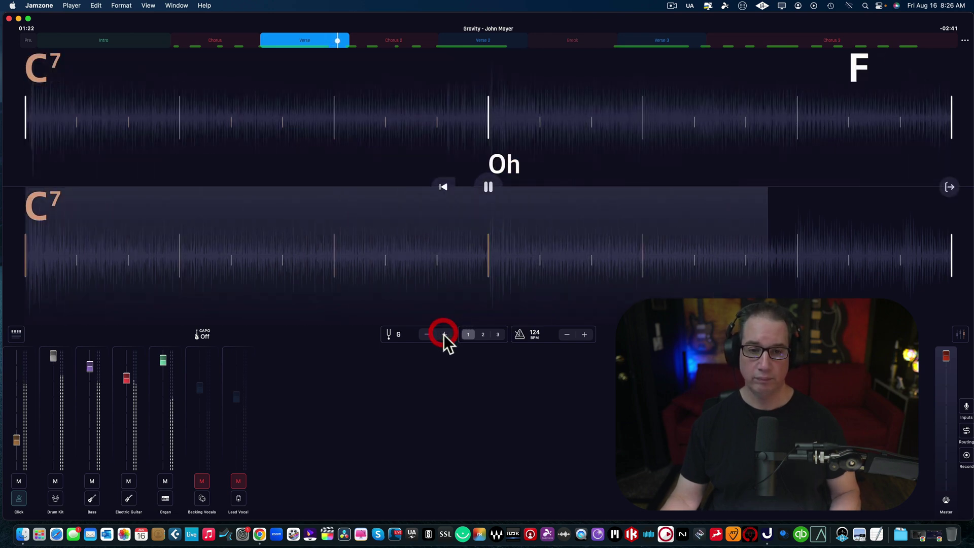
click(426, 333)
key(space)
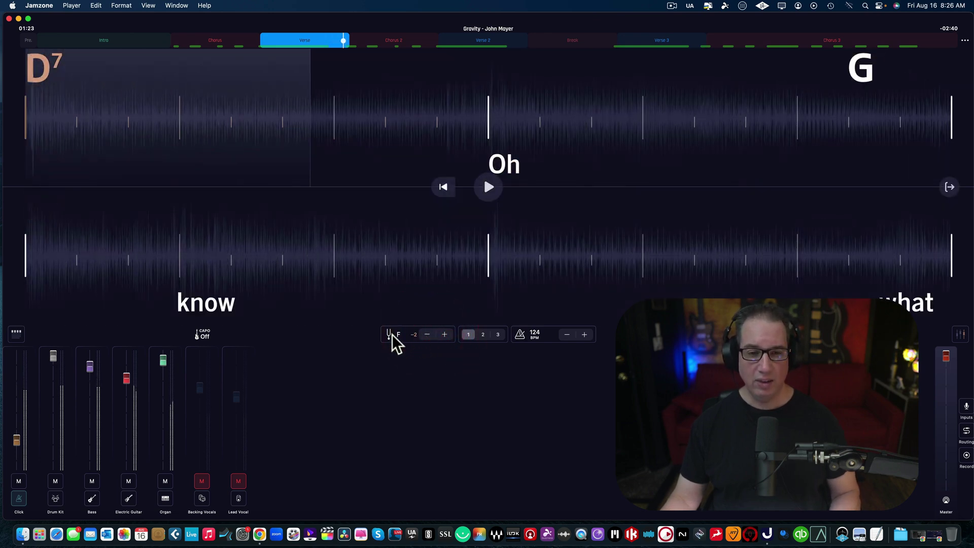
- Compare chord levels 2 and 3 with playback paused, and return to level 1
click(477, 334)
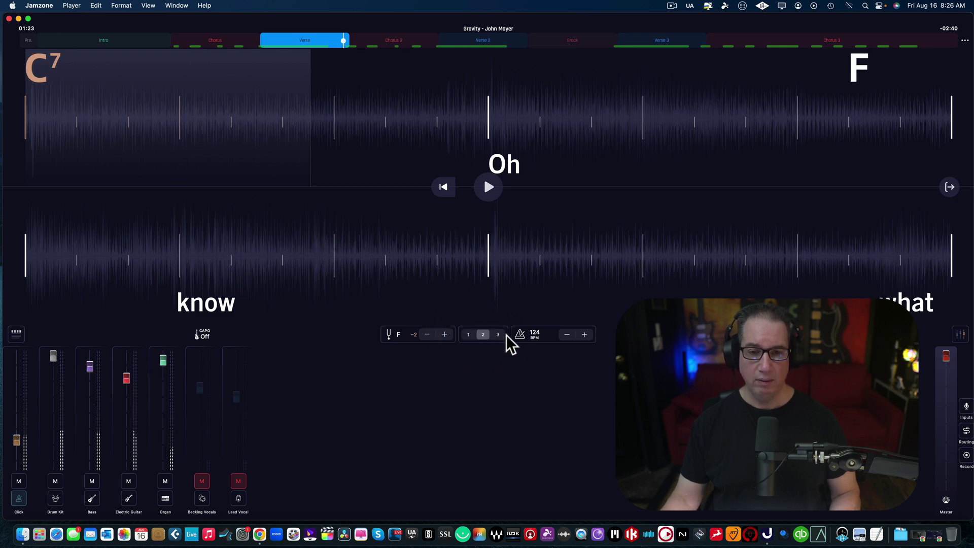
click(497, 334)
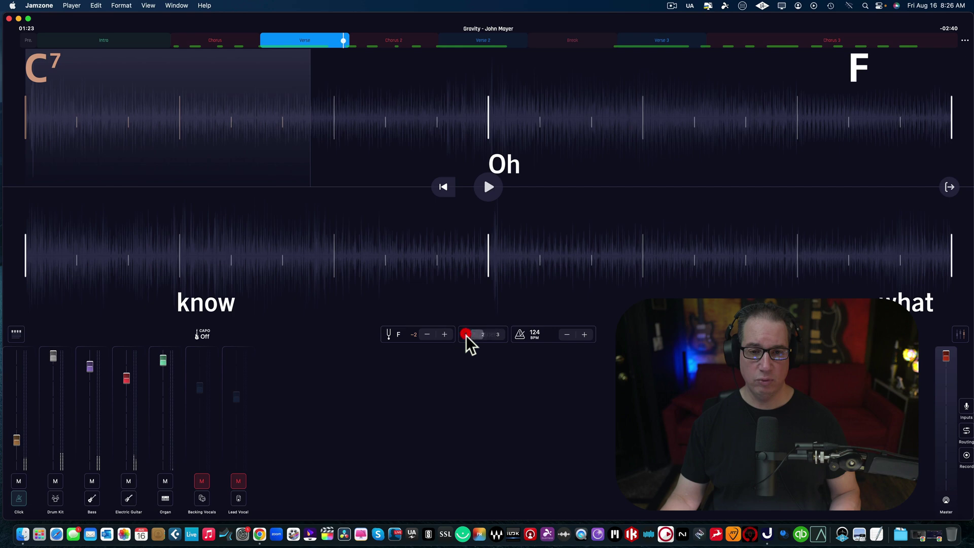
click(466, 335)
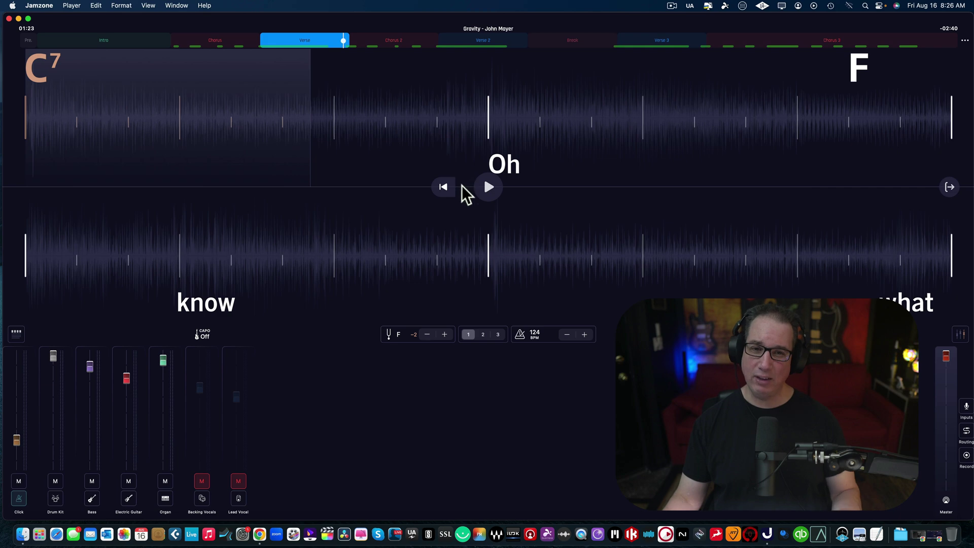
- Resume playback of the first verse and transpose the song back up two semitones to G
key(space)
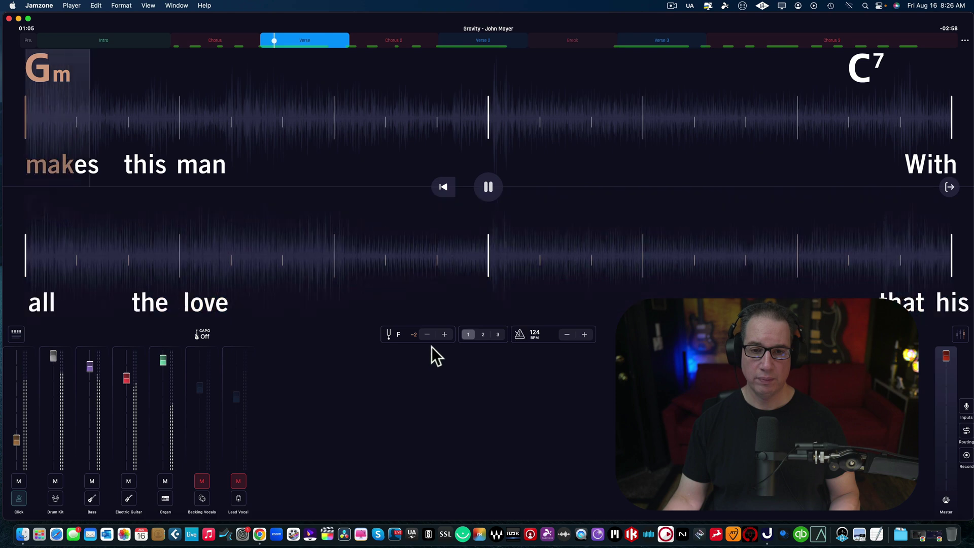
click(445, 335)
click(445, 334)
- Unmute the lead and backing vocals, lowering the Backing Vocals fader to about a third and raising the Lead Vocal slightly
click(238, 481)
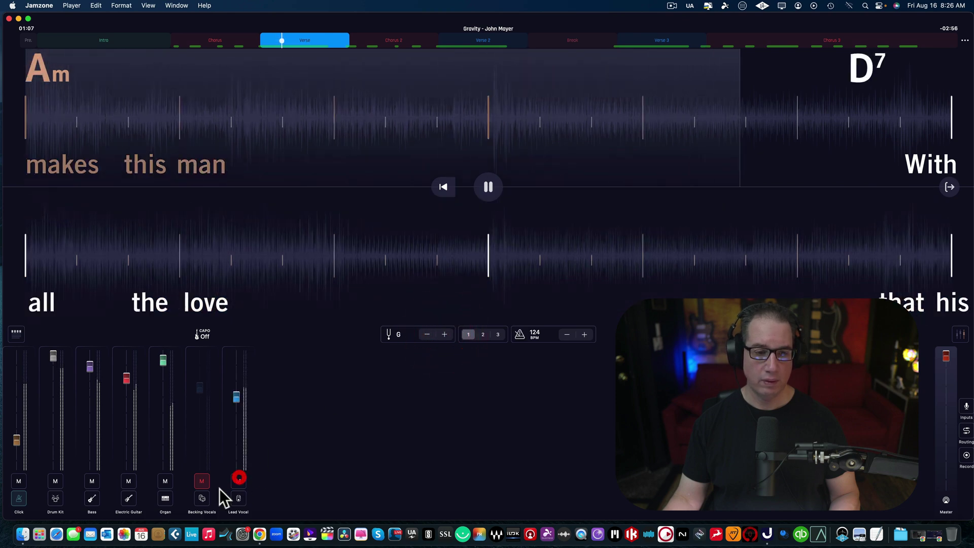
click(208, 480)
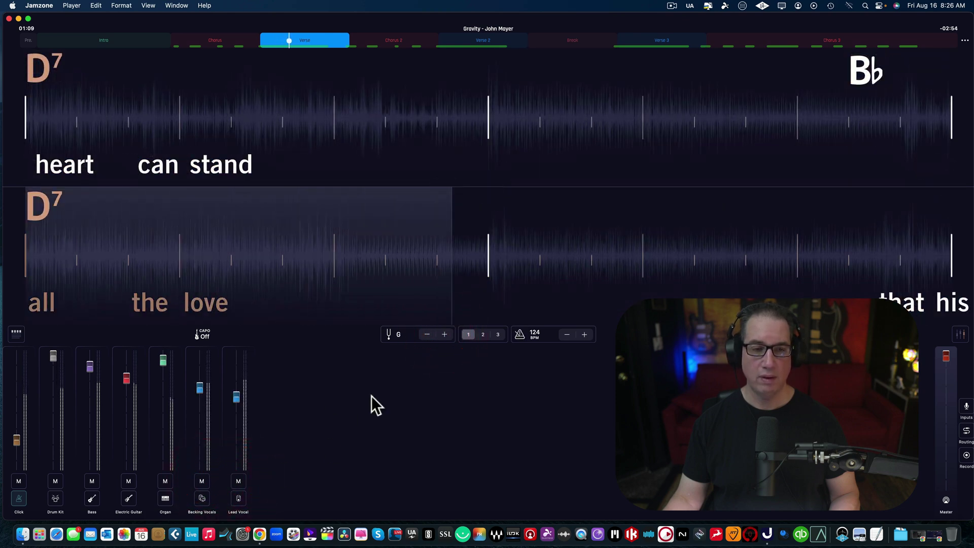
drag(199, 390, 200, 429)
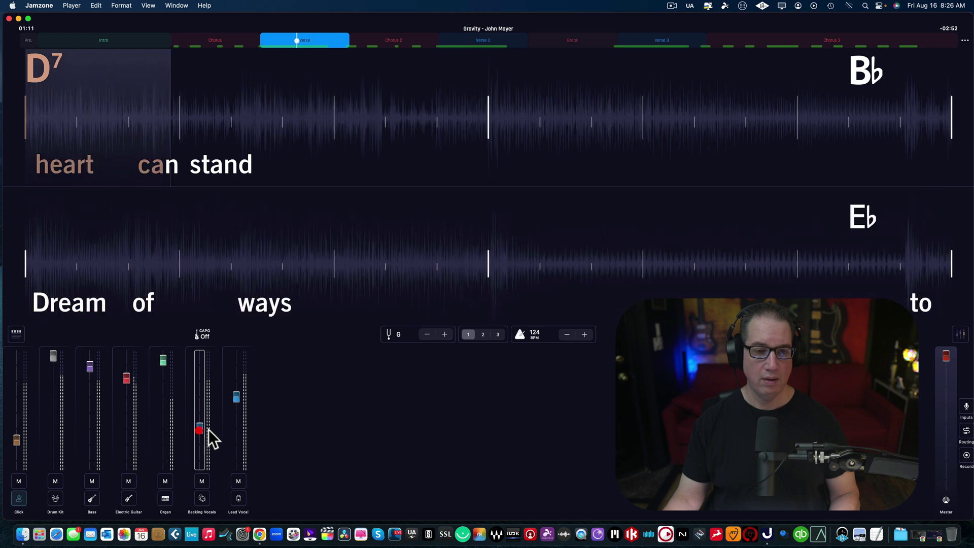
drag(236, 399, 234, 391)
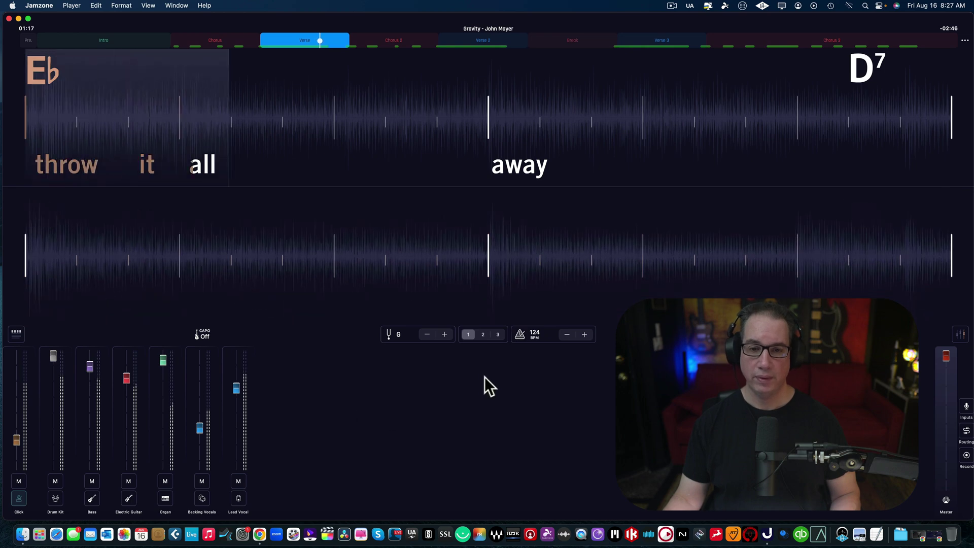
- Slow the tempo to 120 BPM, listen to the looping verse, and pause playback
click(566, 335)
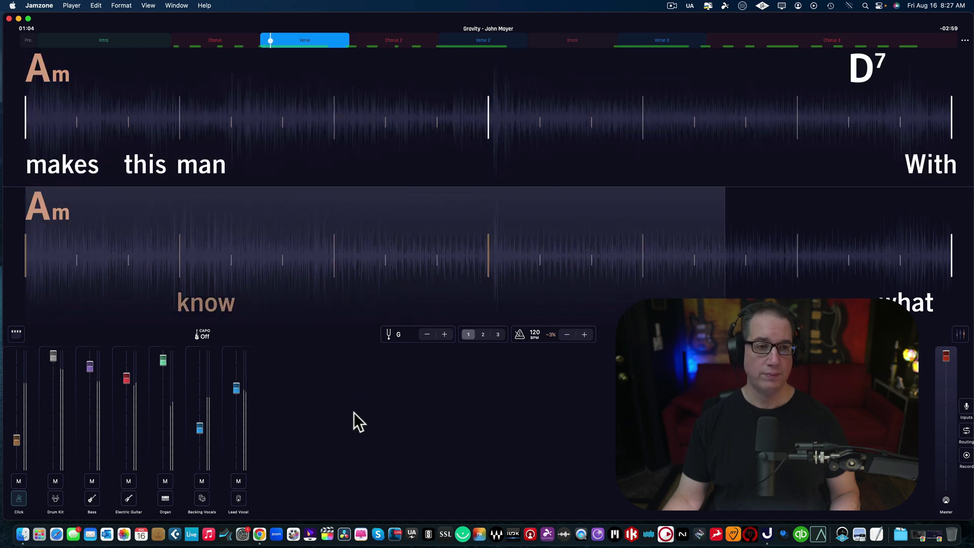
key(space)
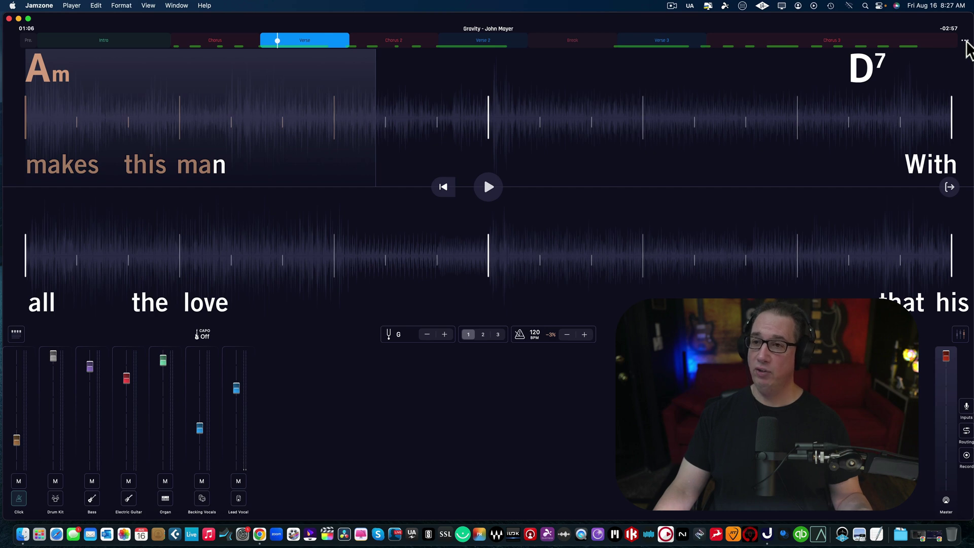
- View the Chord book for Gravity from the song options, and close it
click(964, 41)
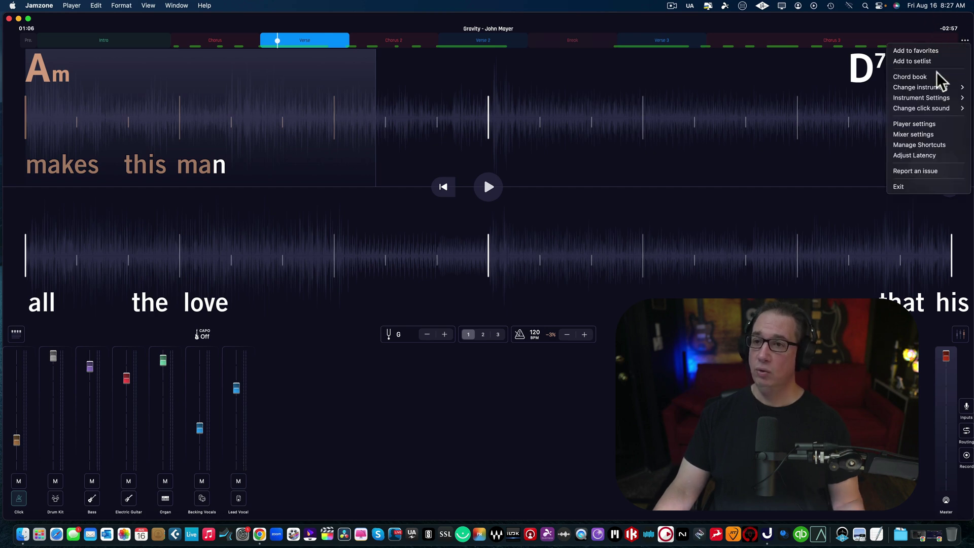
mouse_move(934, 88)
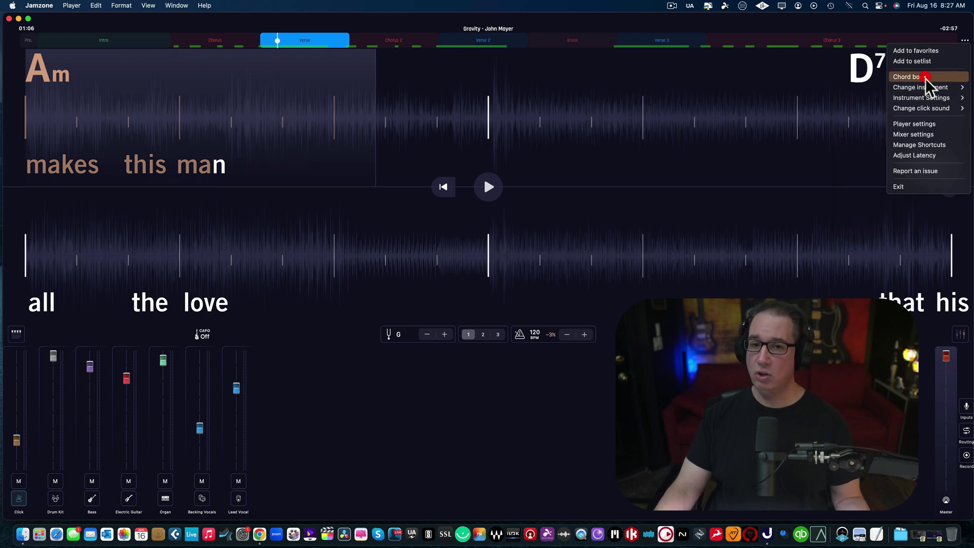
click(926, 78)
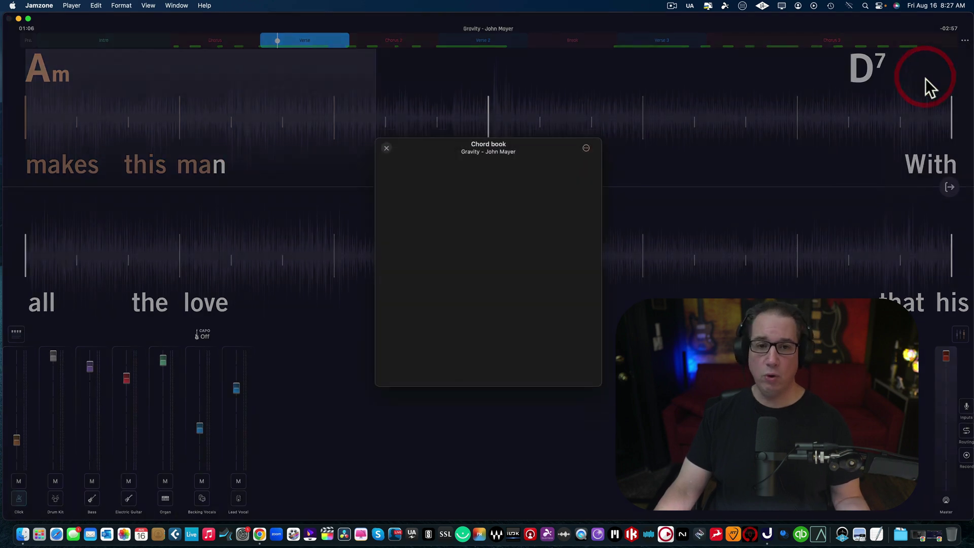
click(386, 152)
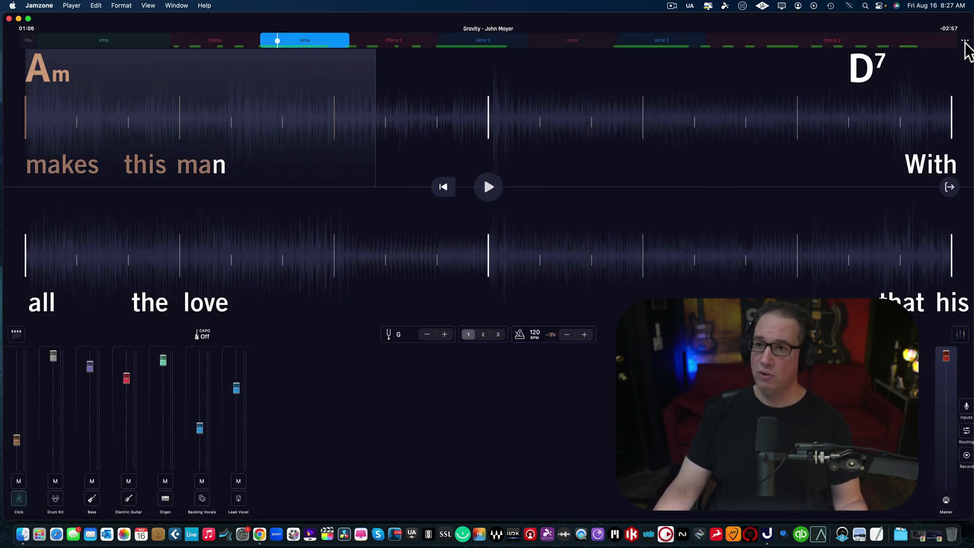
- Try Drums as the player's instrument during a short playback, and restore Guitar
click(965, 40)
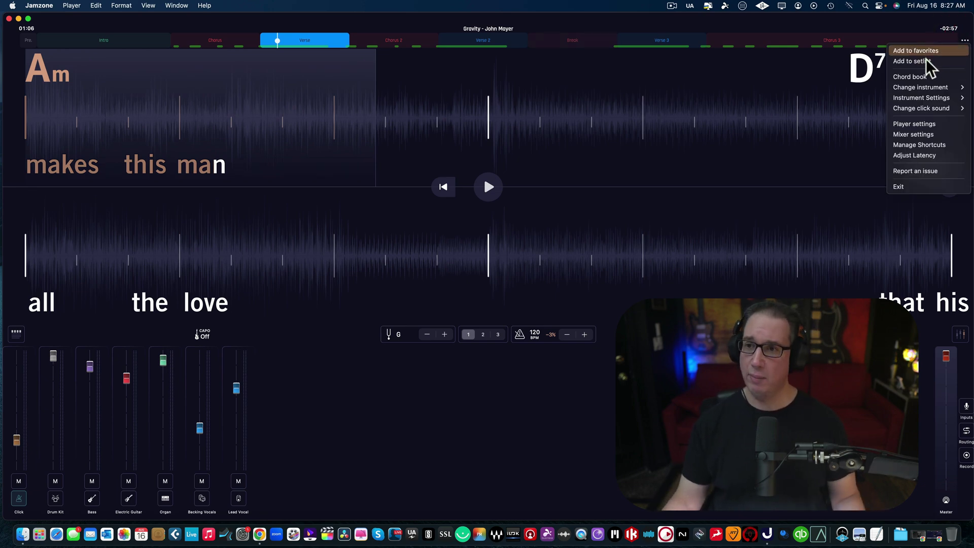
mouse_move(918, 89)
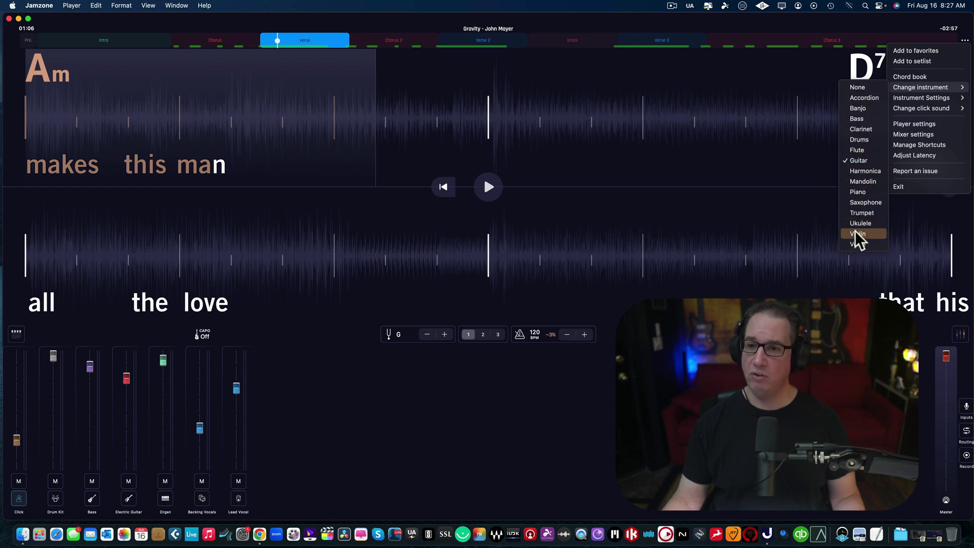
click(866, 143)
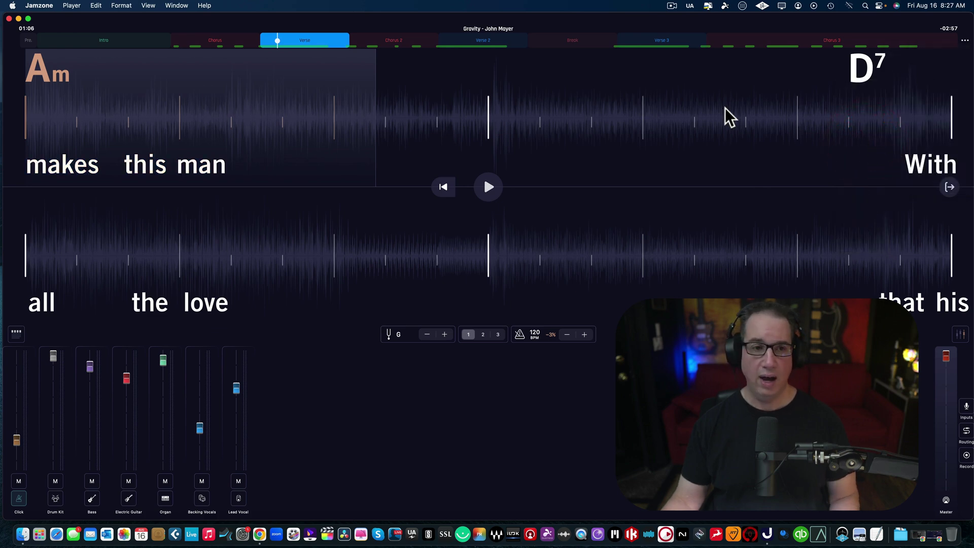
click(488, 188)
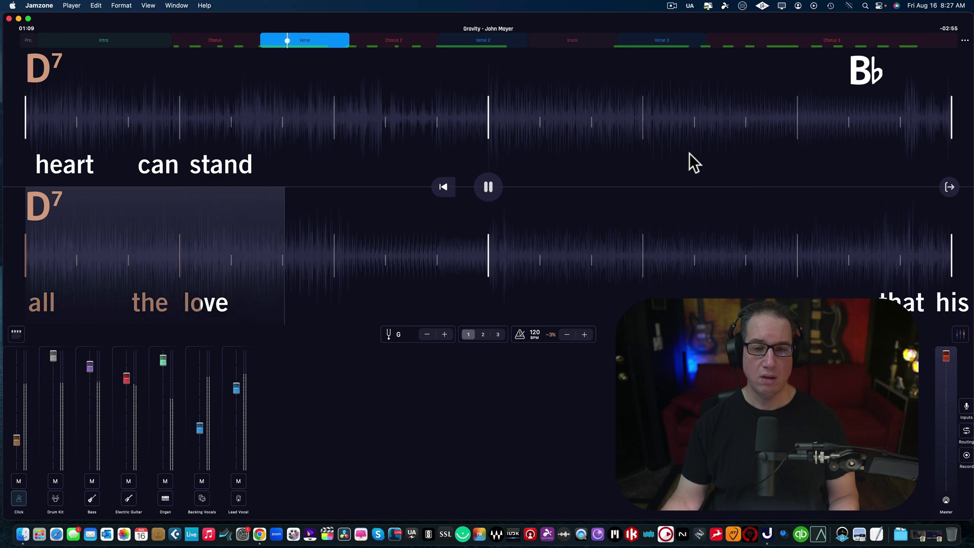
key(space)
click(964, 39)
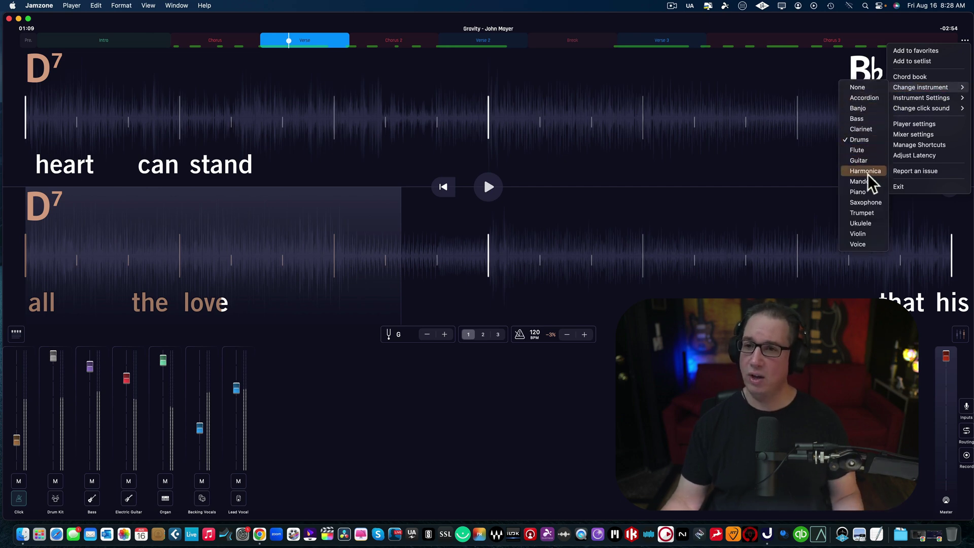
click(865, 162)
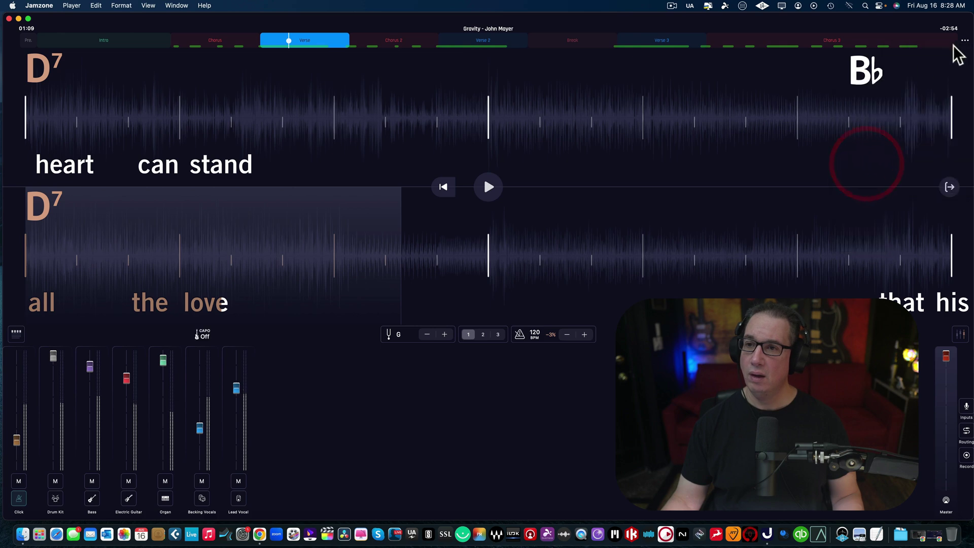
- Review the Player settings for light mode, chords, grid, waveform and lyrics, and close them
click(965, 40)
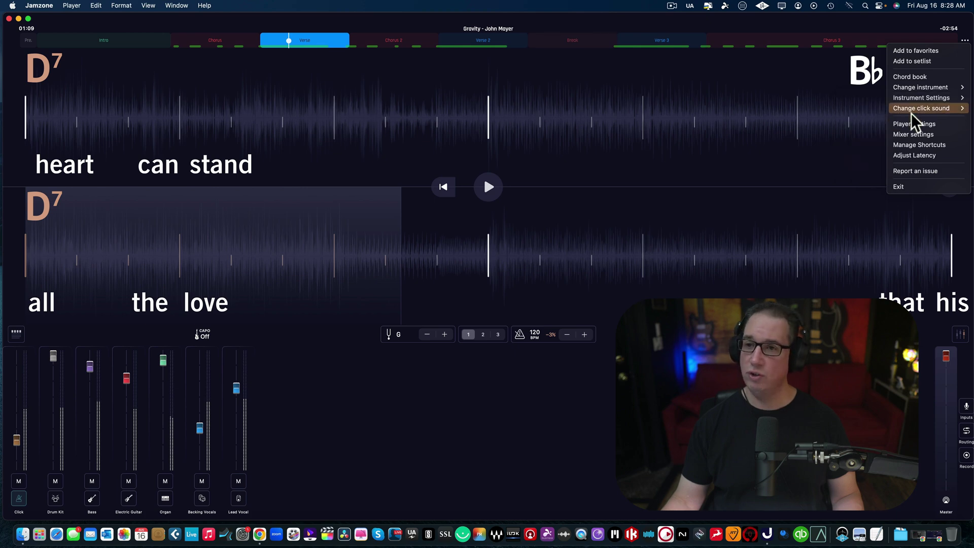
mouse_move(917, 122)
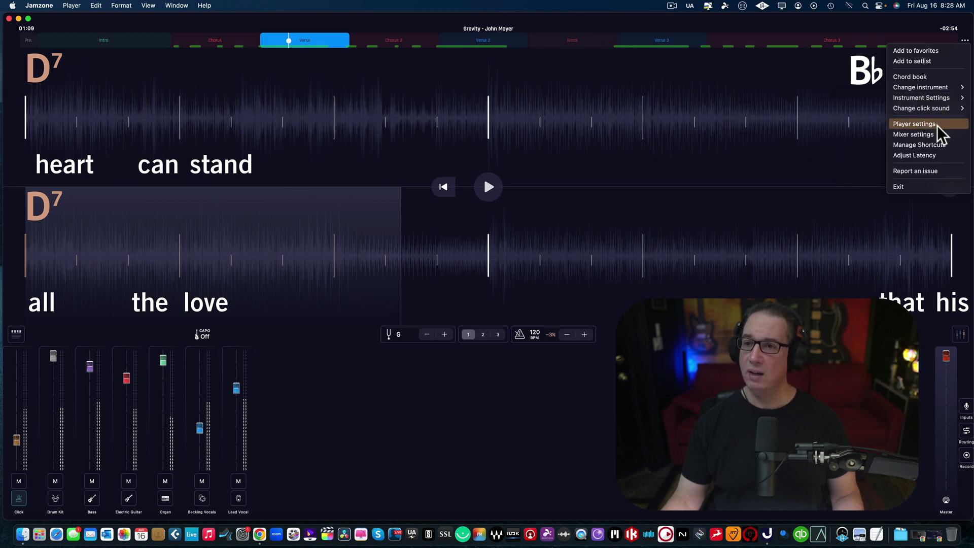
click(924, 125)
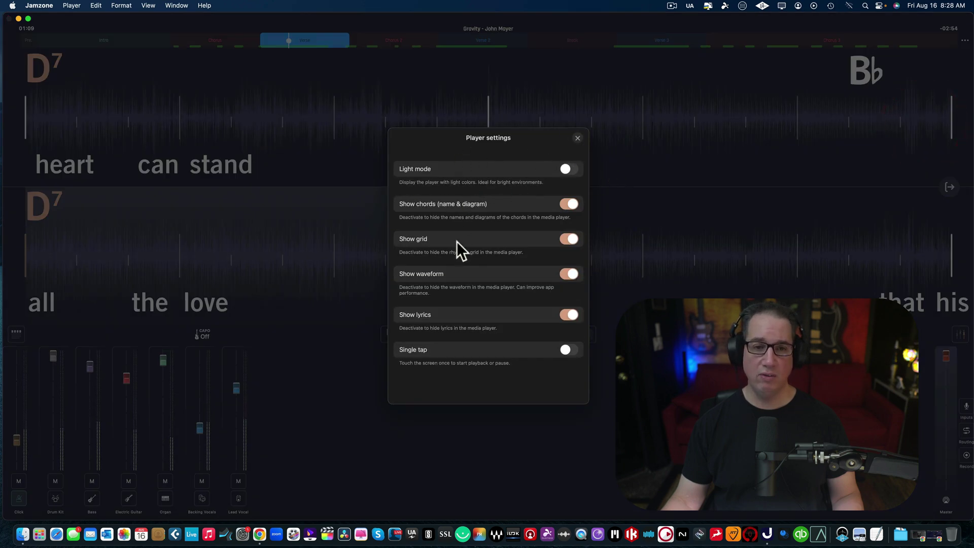
click(577, 138)
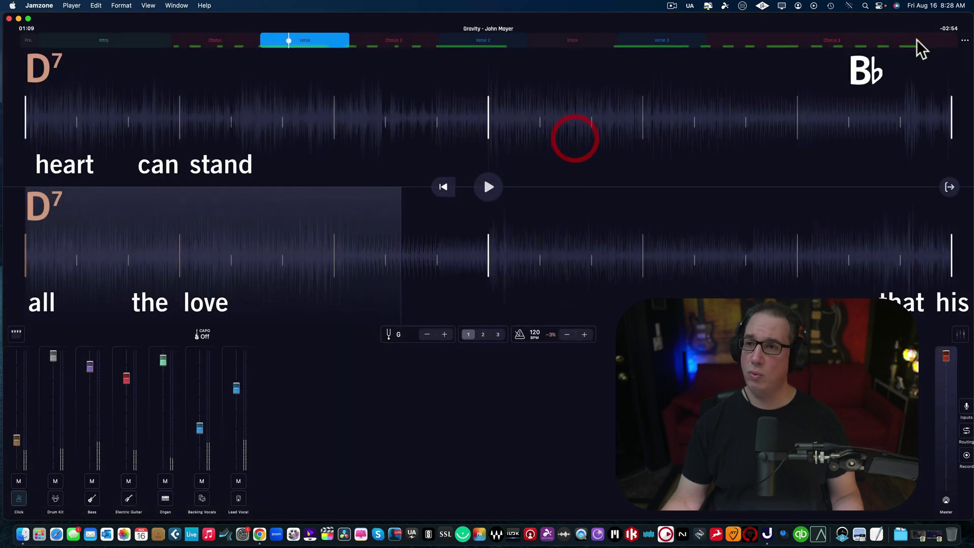
- Exit the Gravity player and show the Explore page with its new, popular, playlist and free songs
click(964, 41)
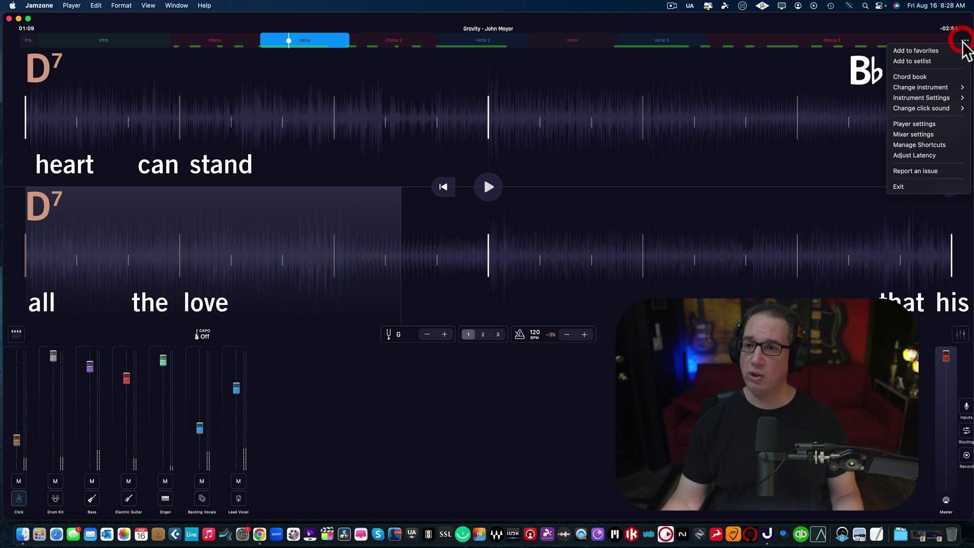
click(926, 188)
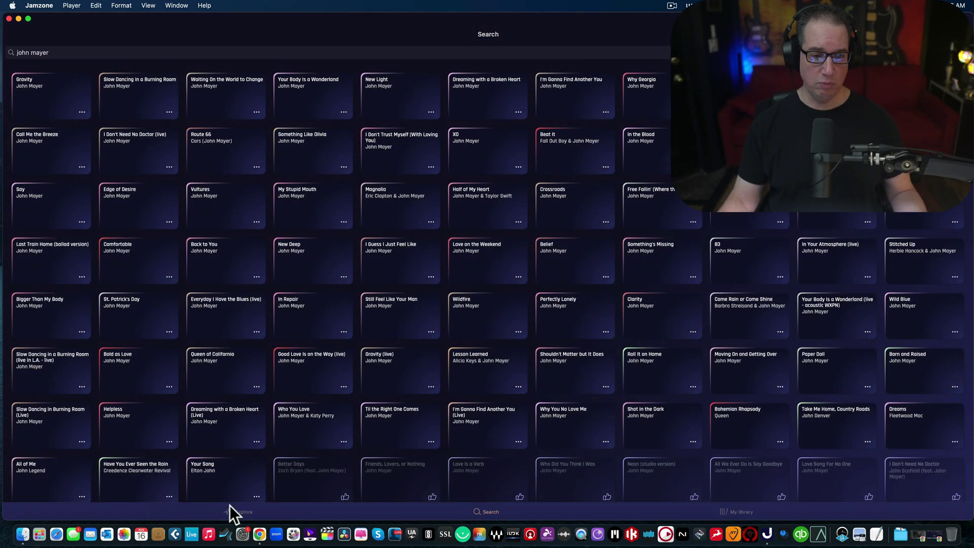
click(242, 513)
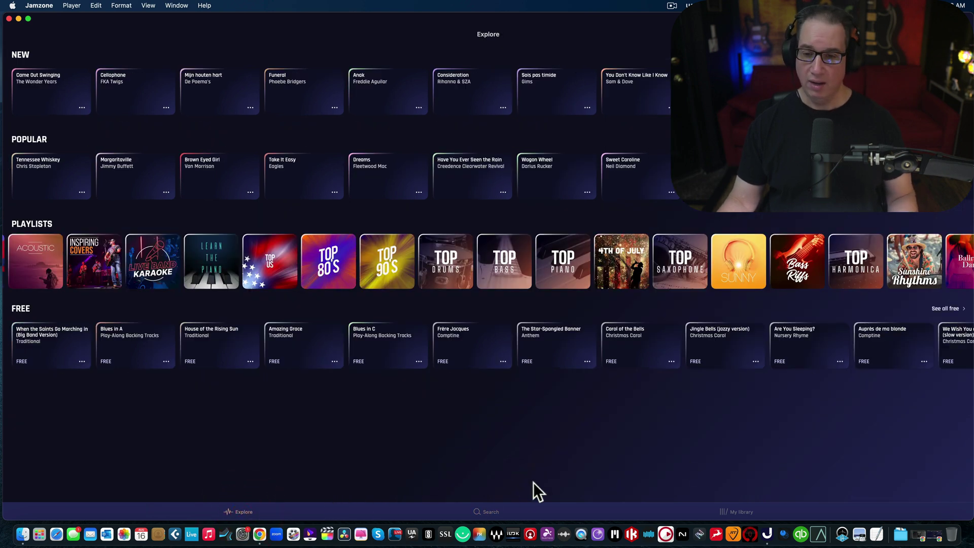
- Open the Van Halen setlist from My library and load Beautiful Girls in the player
click(729, 512)
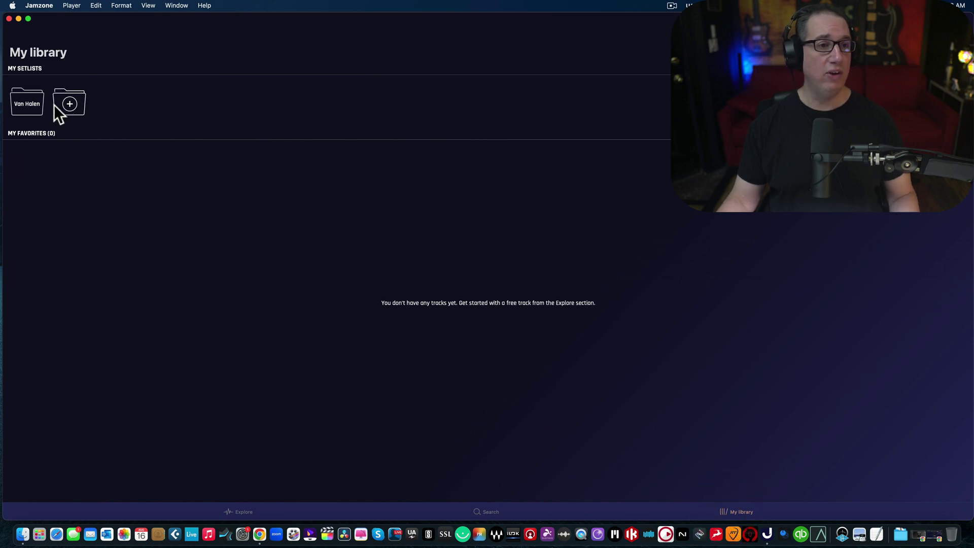
click(27, 104)
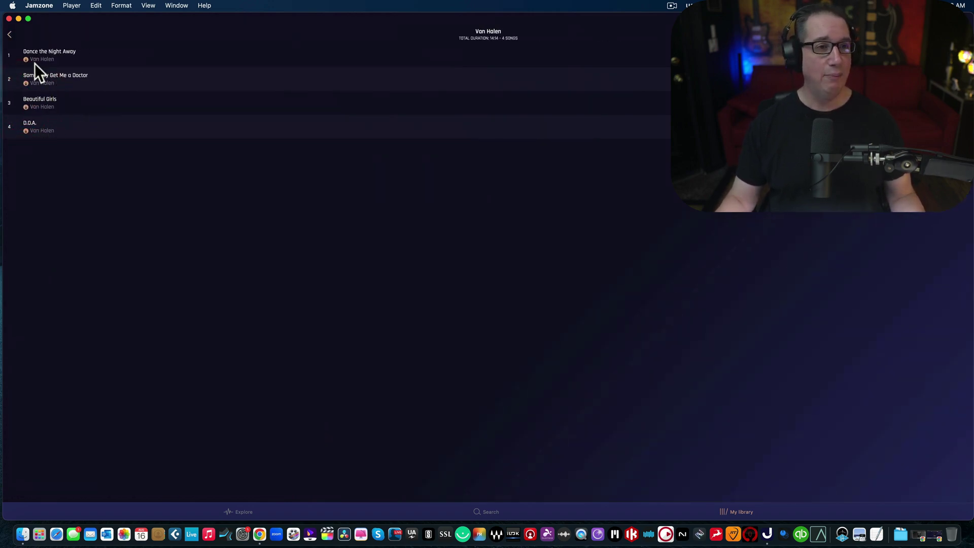
click(41, 105)
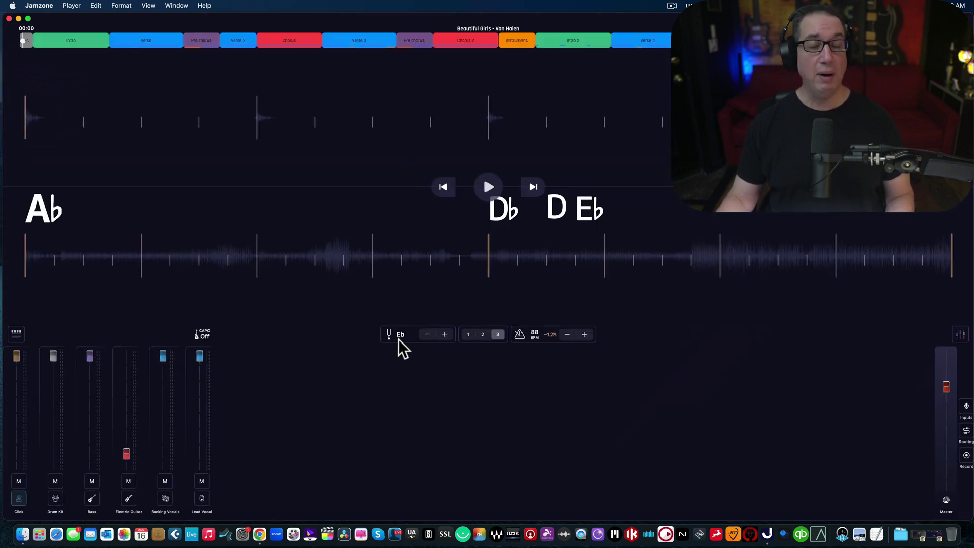
- Try transposing Beautiful Girls up to E and down to D, and restore the key of Eb
click(445, 334)
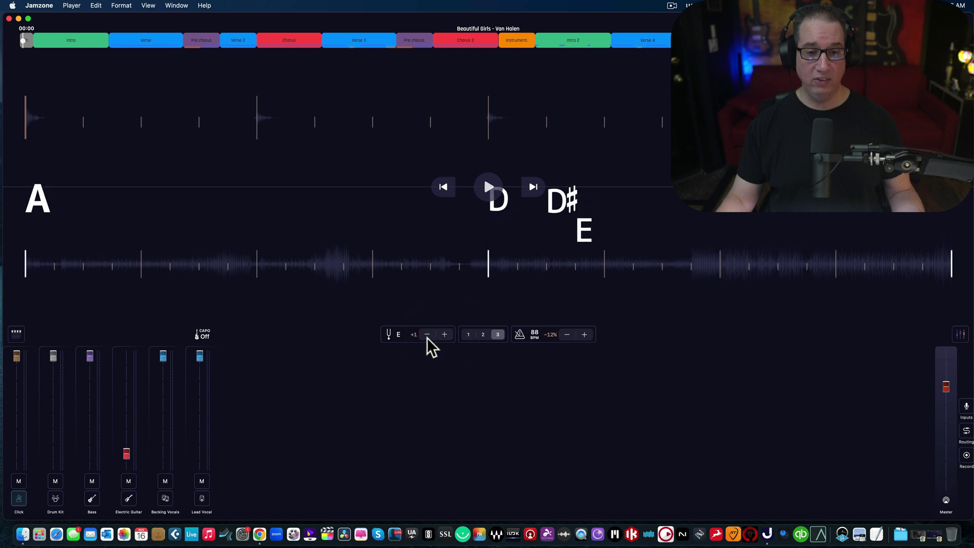
click(427, 335)
click(426, 335)
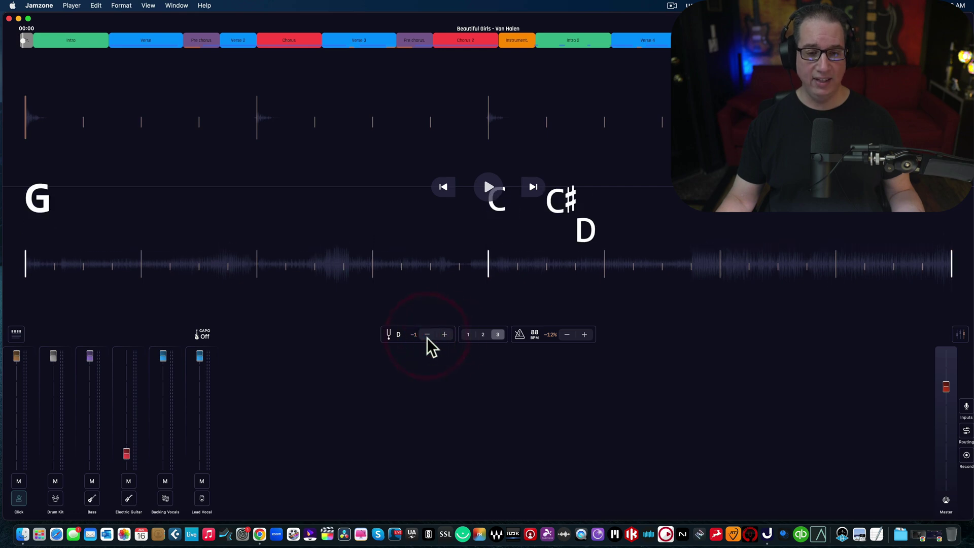
click(444, 334)
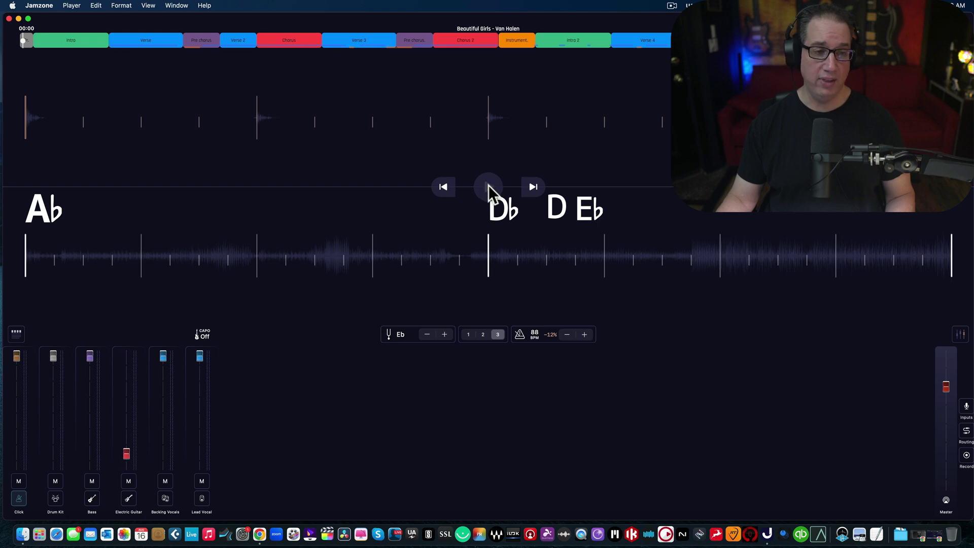
- Play Beautiful Girls and raise the Electric Guitar track's volume well above its low level in the mixer
click(488, 186)
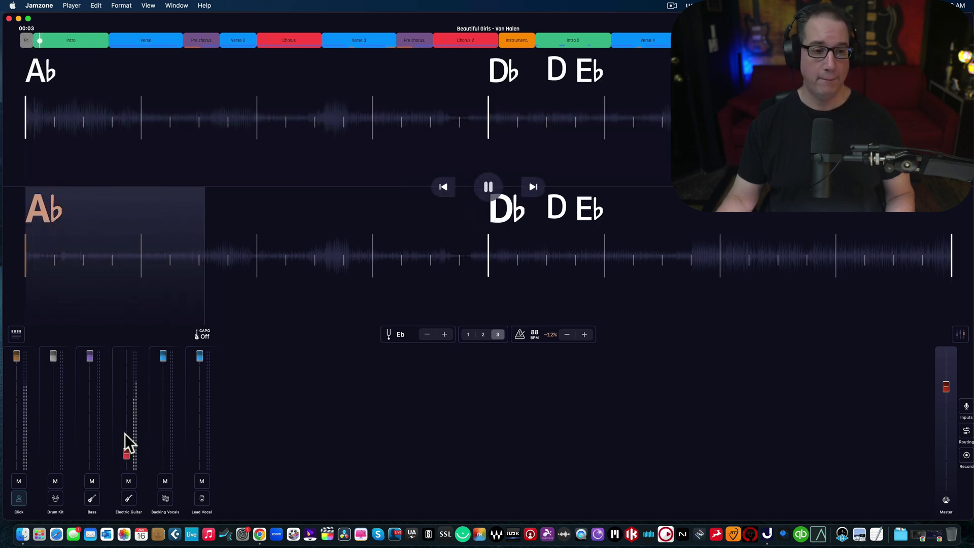
drag(127, 454, 128, 389)
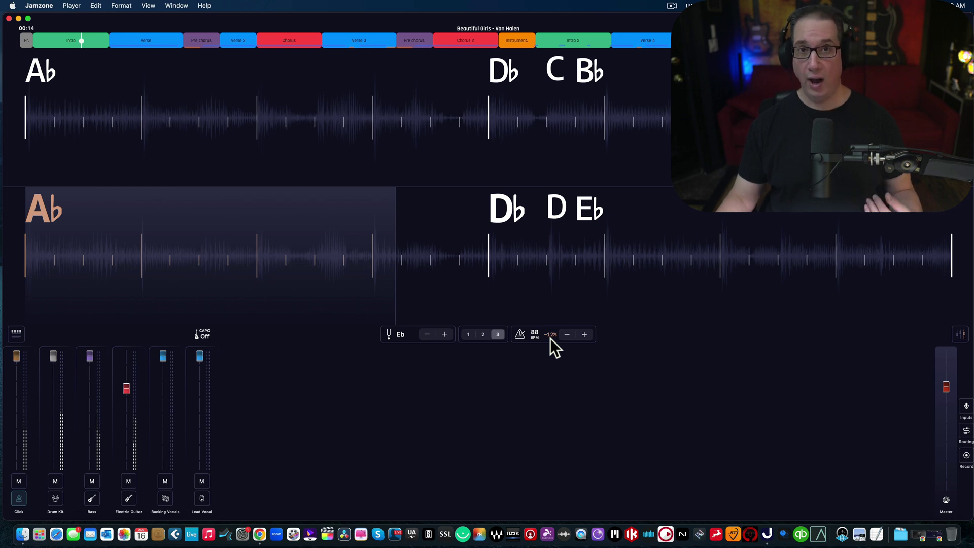
- Raise the song's tempo to 101 BPM
click(585, 335)
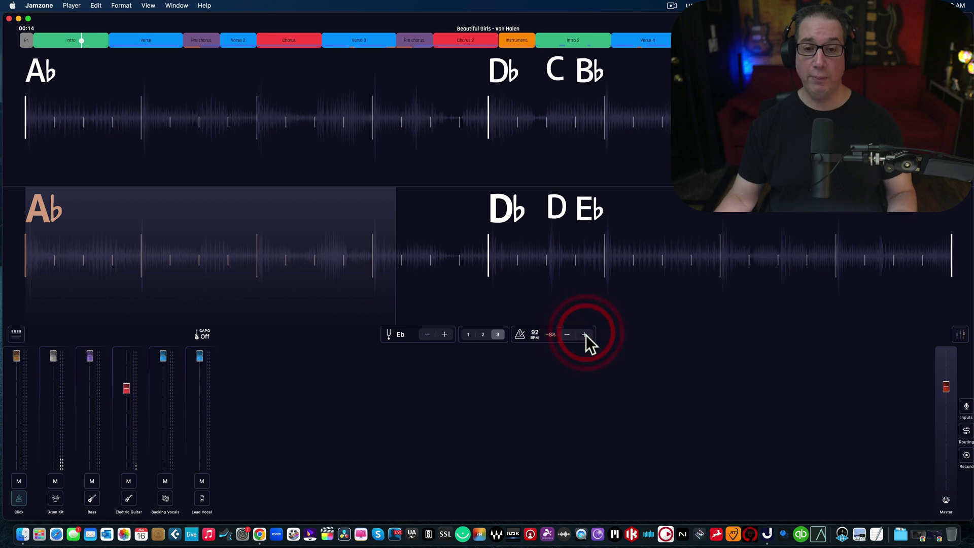
click(585, 334)
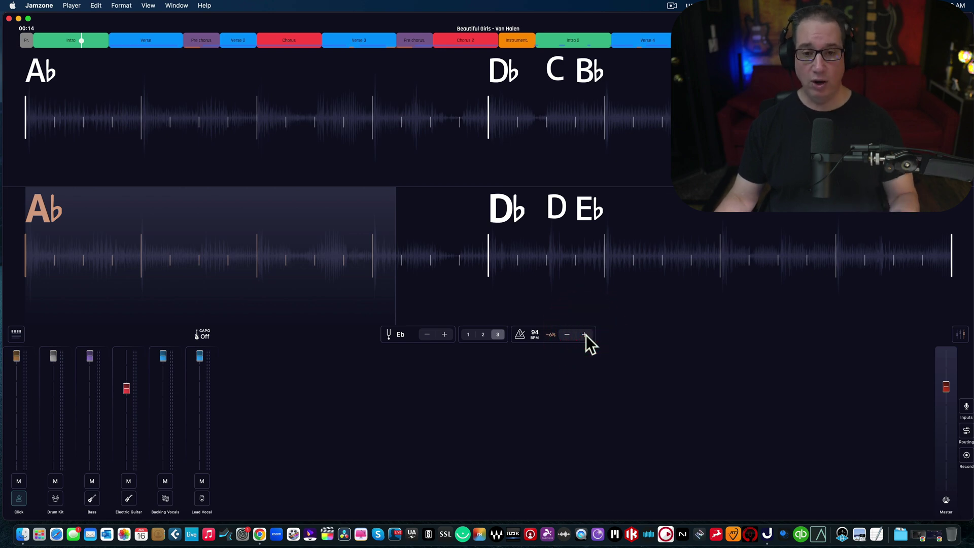
click(585, 334)
click(585, 334)
click(585, 335)
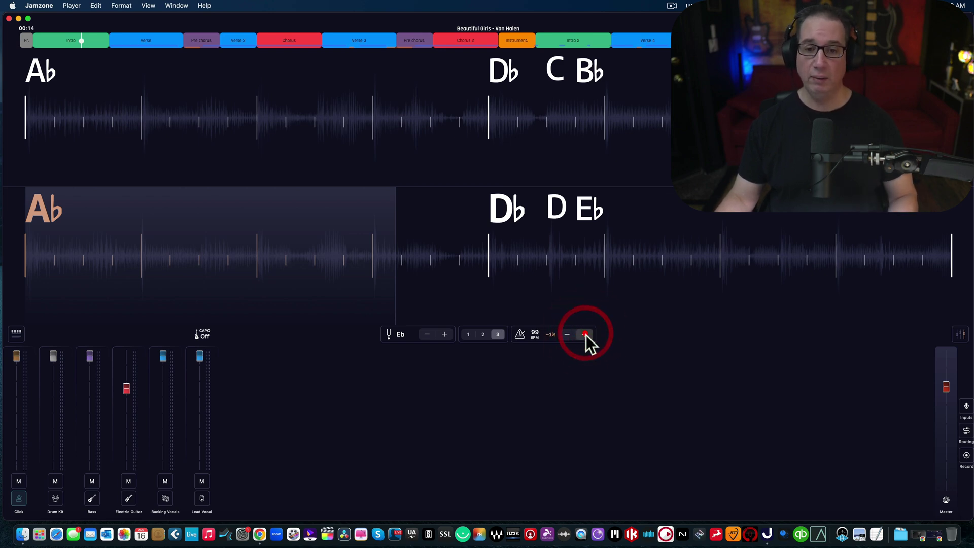
click(585, 334)
click(585, 334)
click(585, 335)
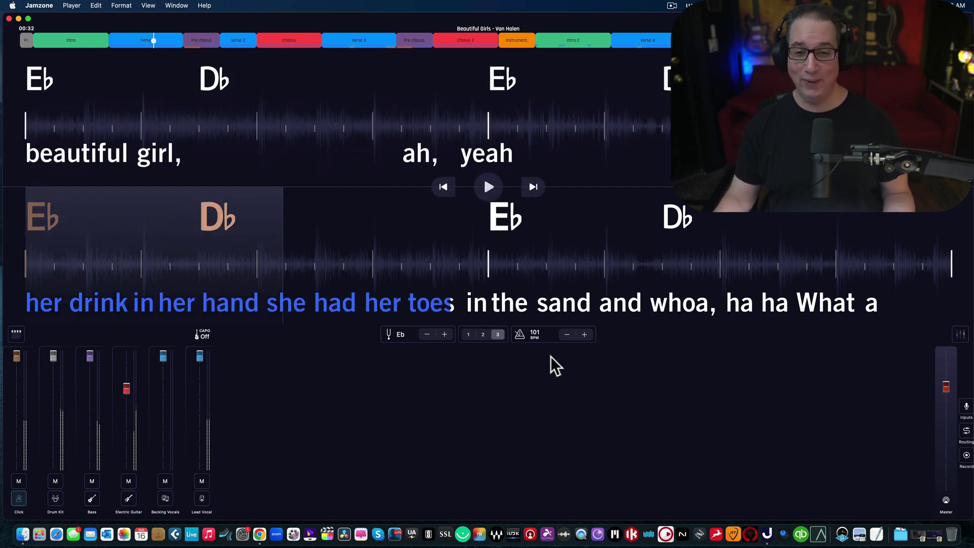
- Lower the song's tempo to 91 BPM for slower practice
click(564, 334)
click(564, 334)
click(564, 335)
click(565, 334)
click(564, 335)
click(564, 334)
click(564, 334)
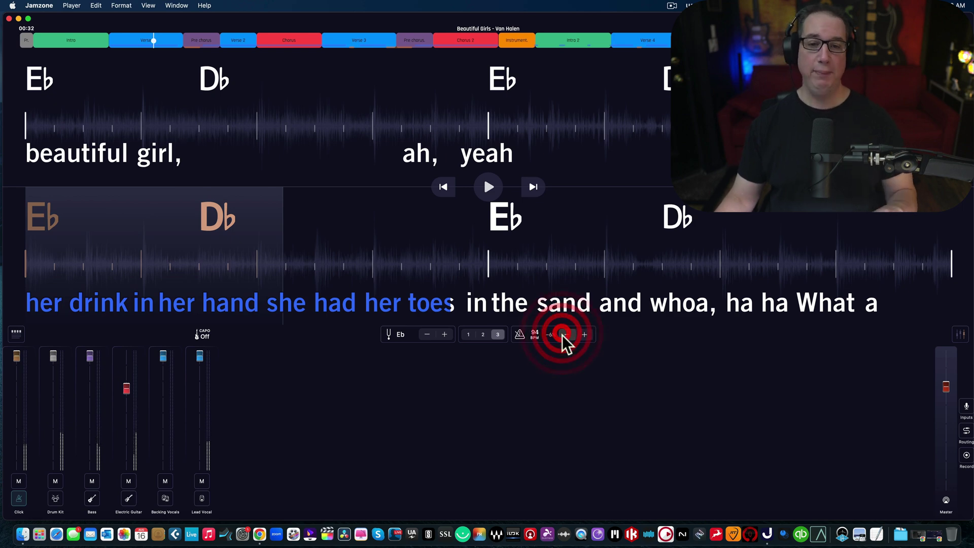
click(564, 334)
click(564, 334)
click(564, 334)
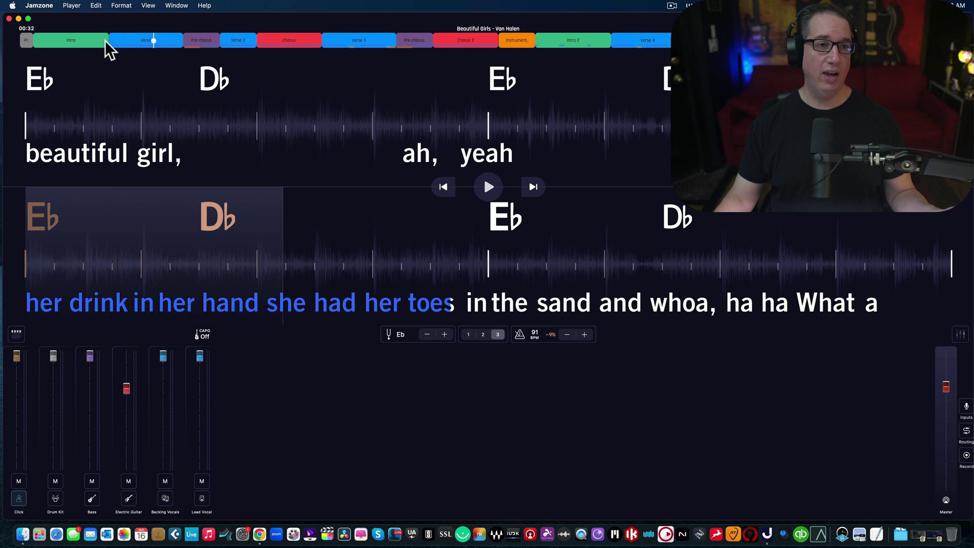
- Disable the precount and every verse, chorus and other section of the song, leaving only the first Intro active
click(74, 40)
click(75, 40)
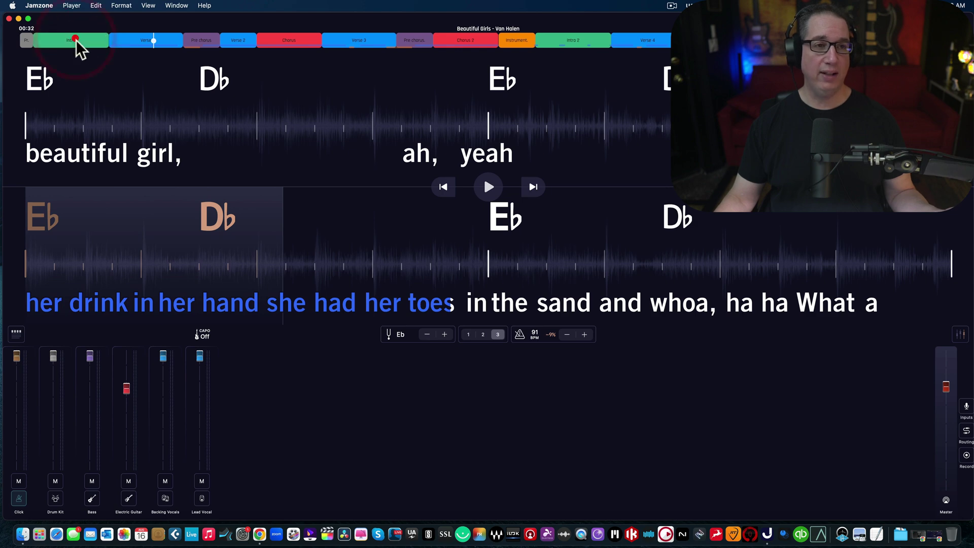
click(138, 41)
click(202, 41)
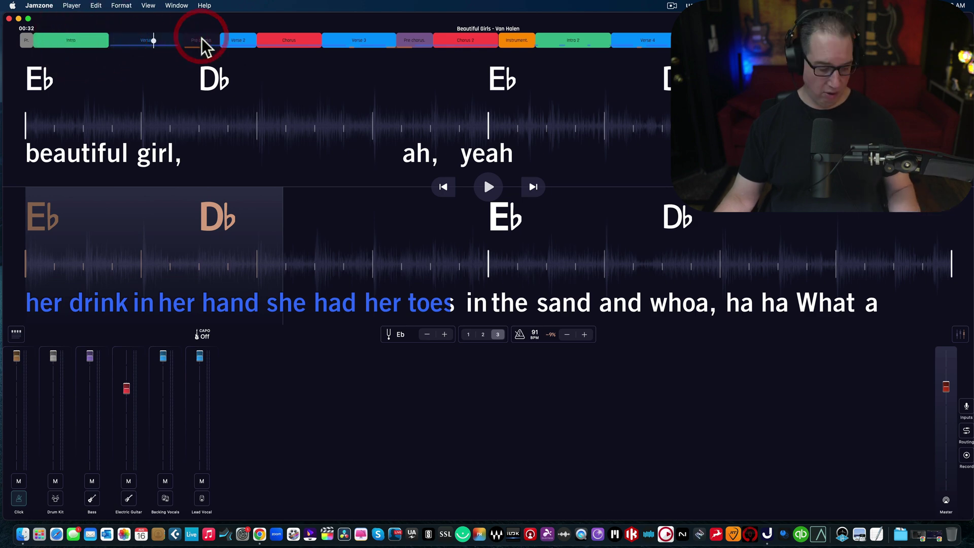
click(243, 39)
click(298, 40)
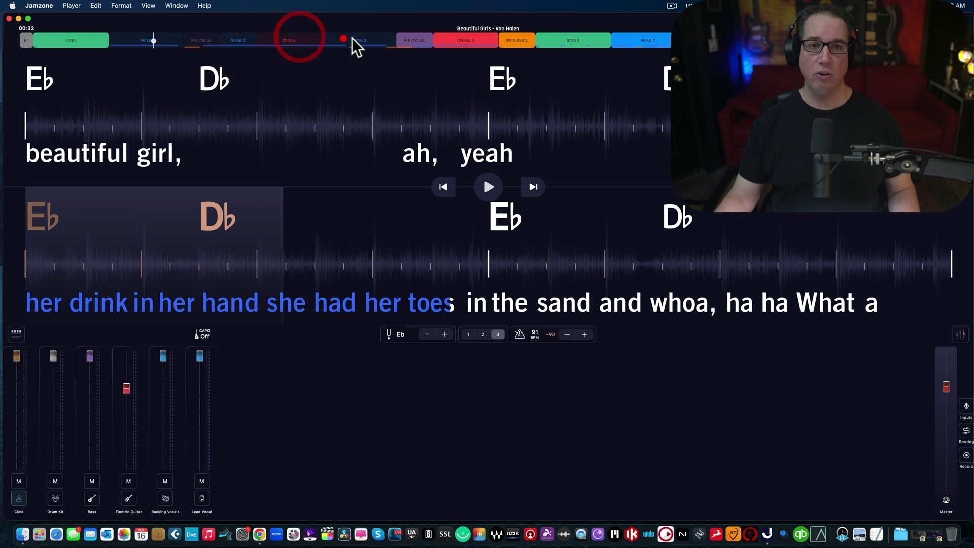
click(344, 39)
click(413, 38)
click(459, 40)
click(546, 41)
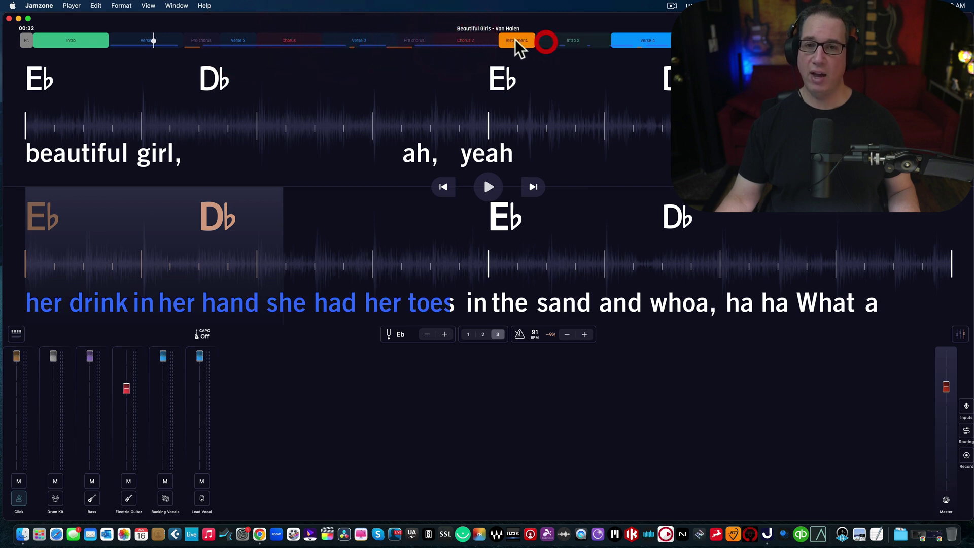
click(515, 41)
click(625, 42)
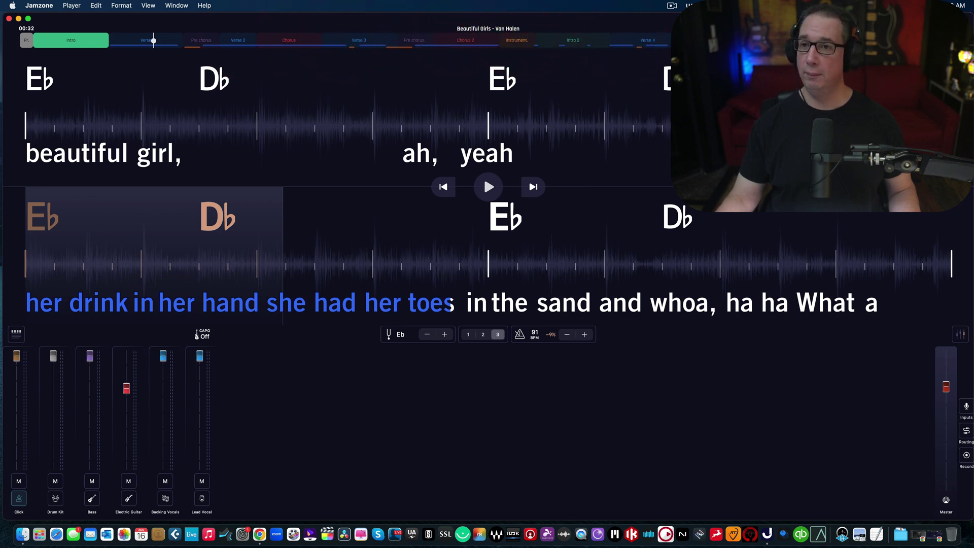
click(40, 40)
click(25, 40)
click(38, 41)
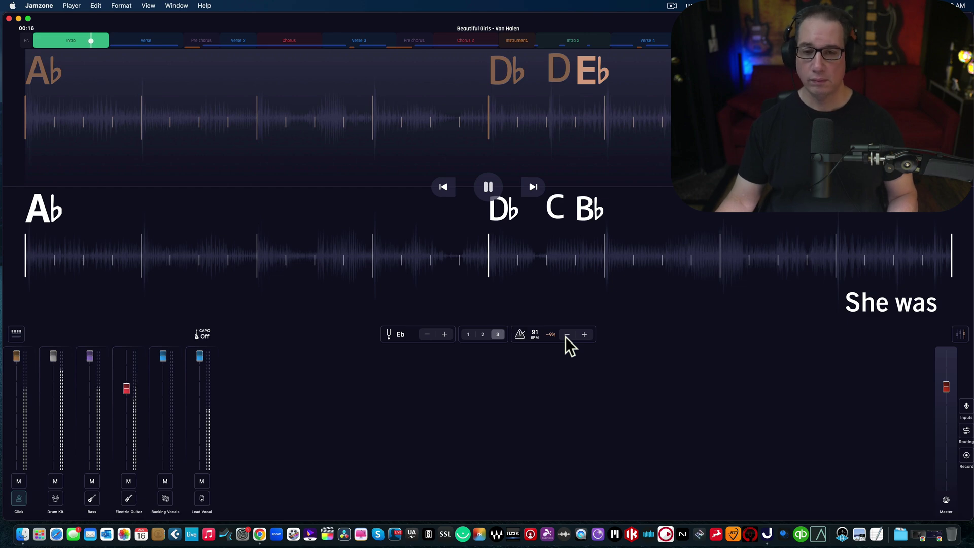
- Raise the tempo to 95 BPM while the Intro loops, and pause the playback
click(585, 334)
click(585, 334)
click(585, 334)
click(585, 334)
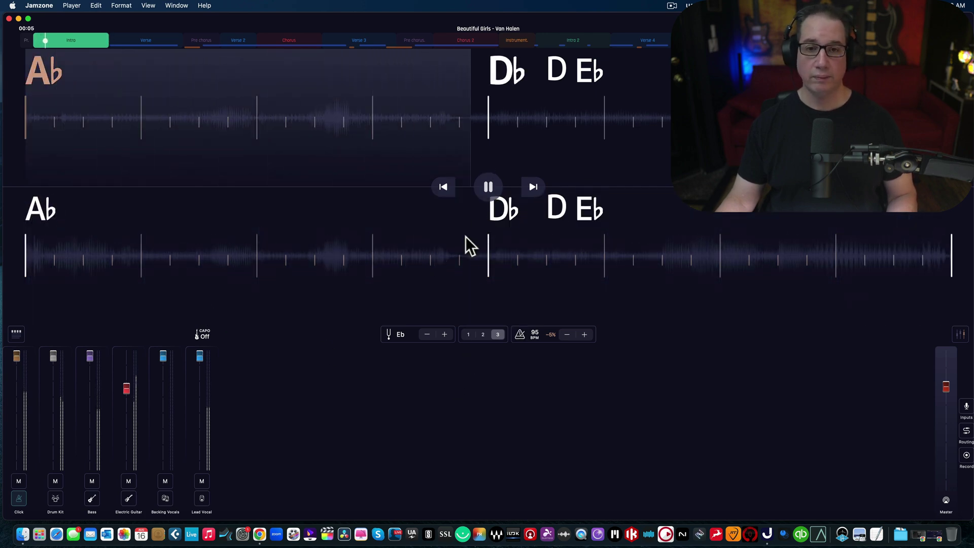
click(489, 186)
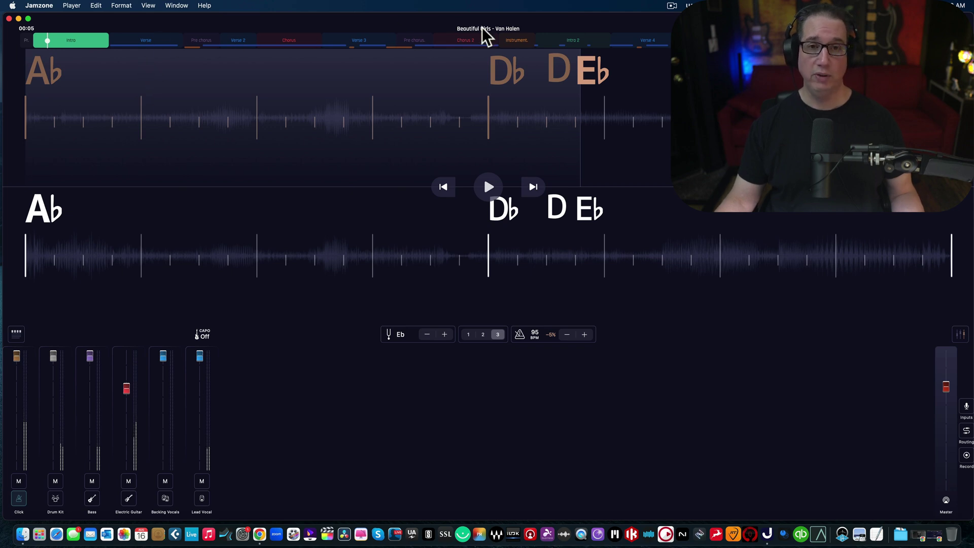
- Re-enable the first Verse section alongside the Intro, and exit the player to the Van Halen setlist
click(140, 41)
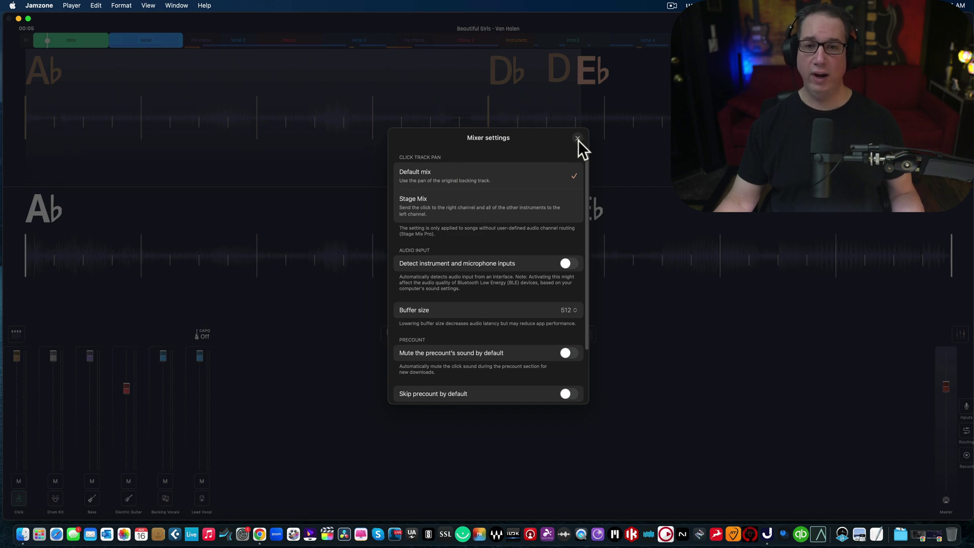
click(578, 138)
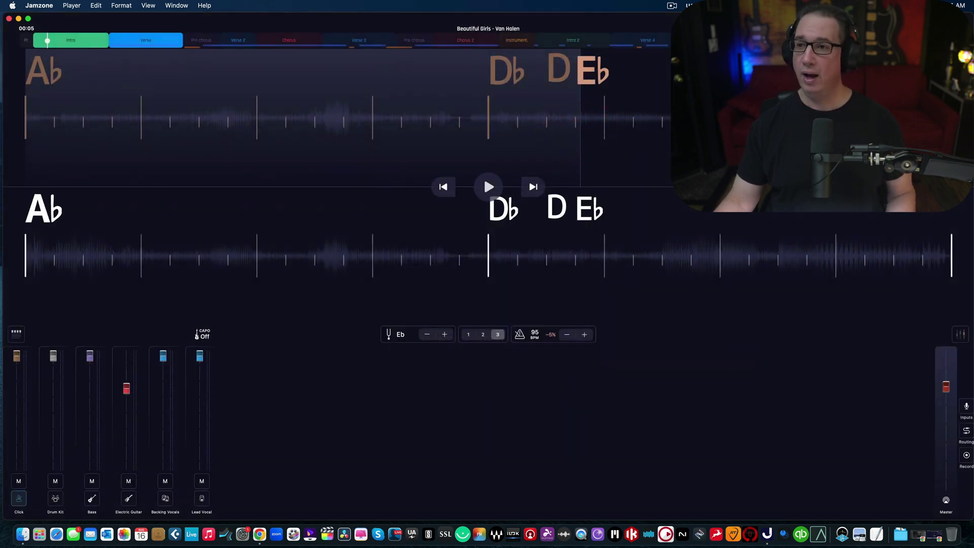
key(Escape)
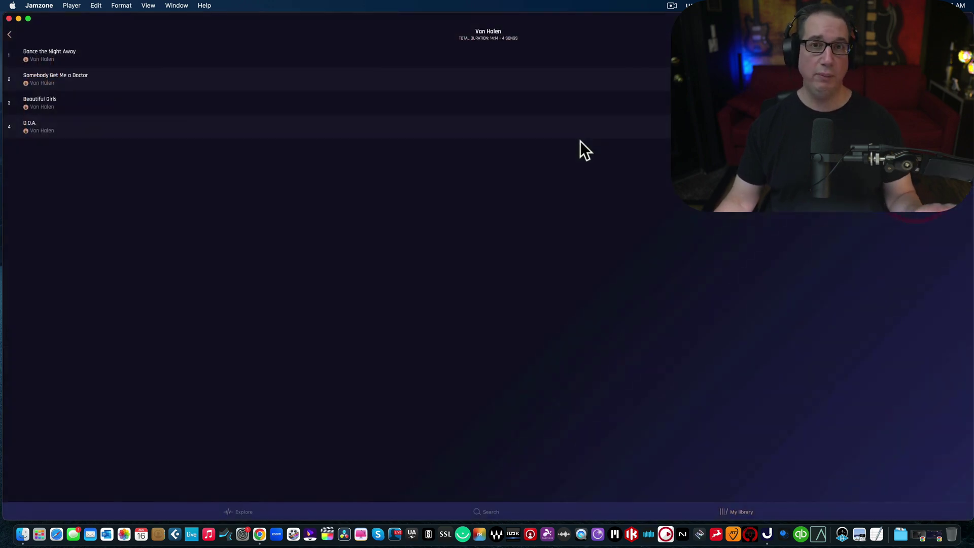
- Show the Explore page and browse through its row of playlists
click(239, 513)
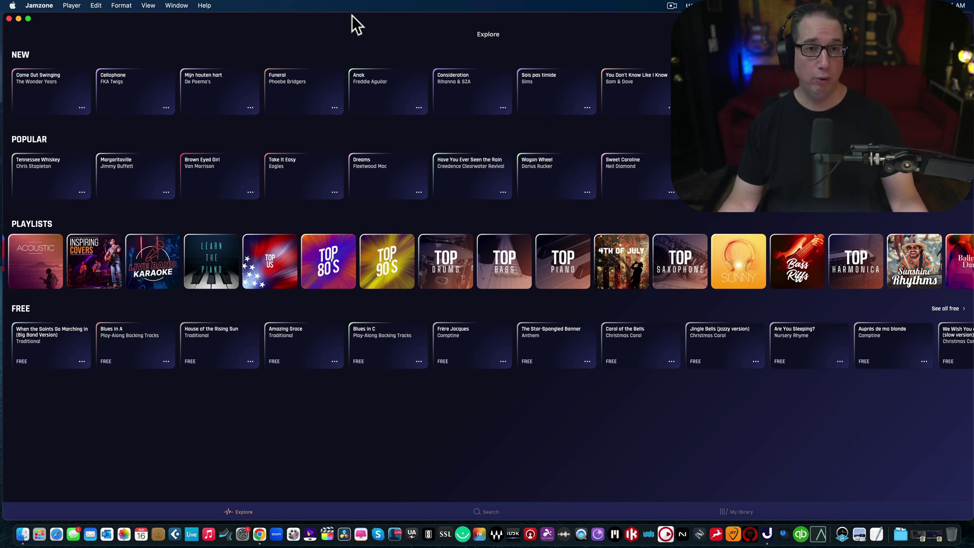
drag(351, 16, 350, 15)
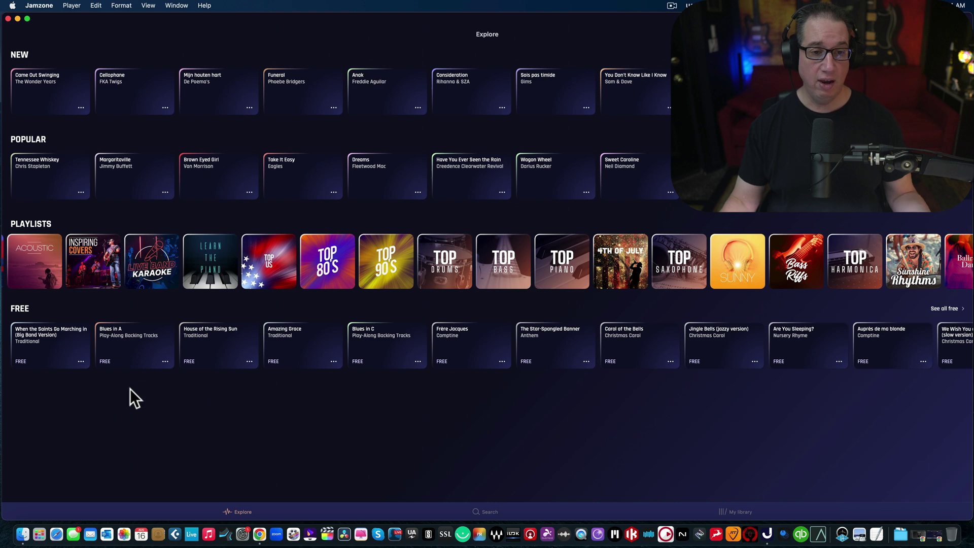
scroll(265, 278, left, 10)
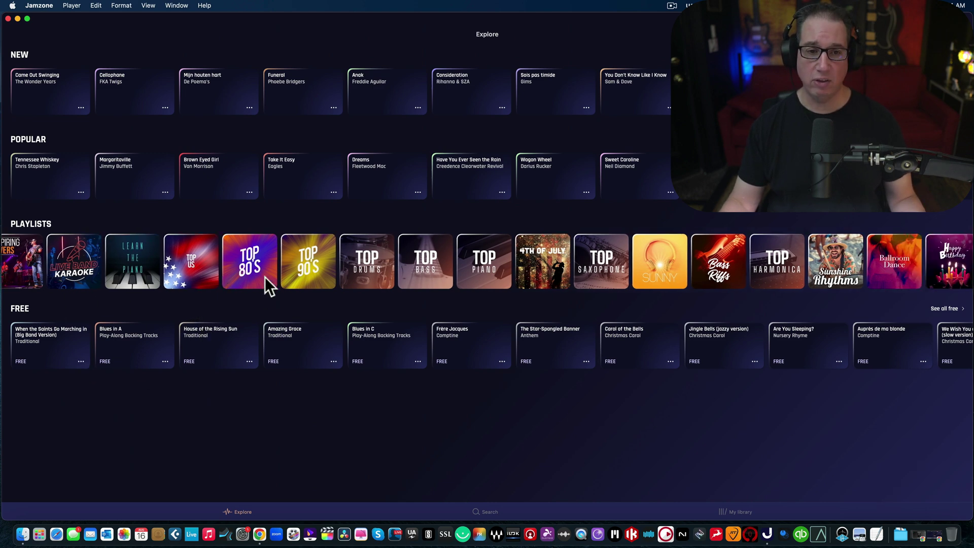
scroll(265, 276, left, 15)
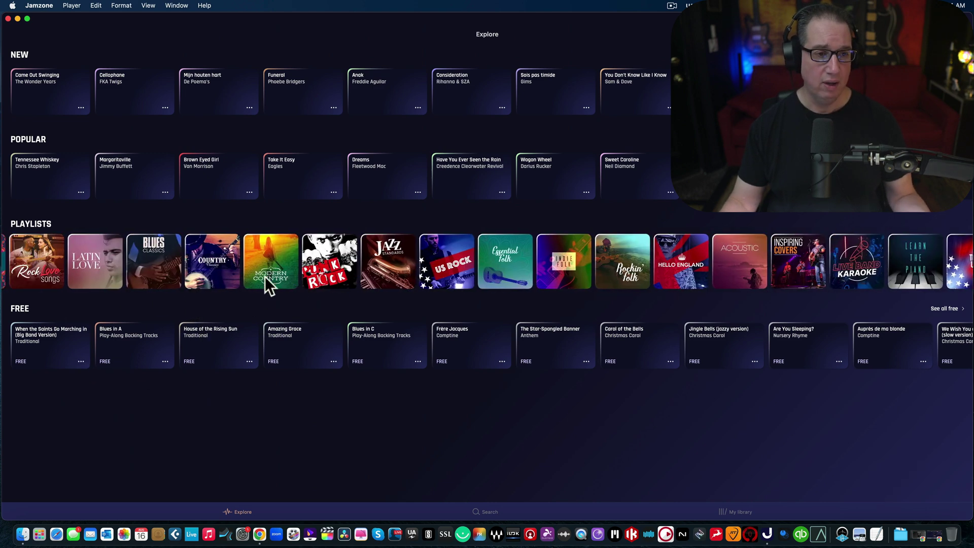
scroll(263, 276, left, 7)
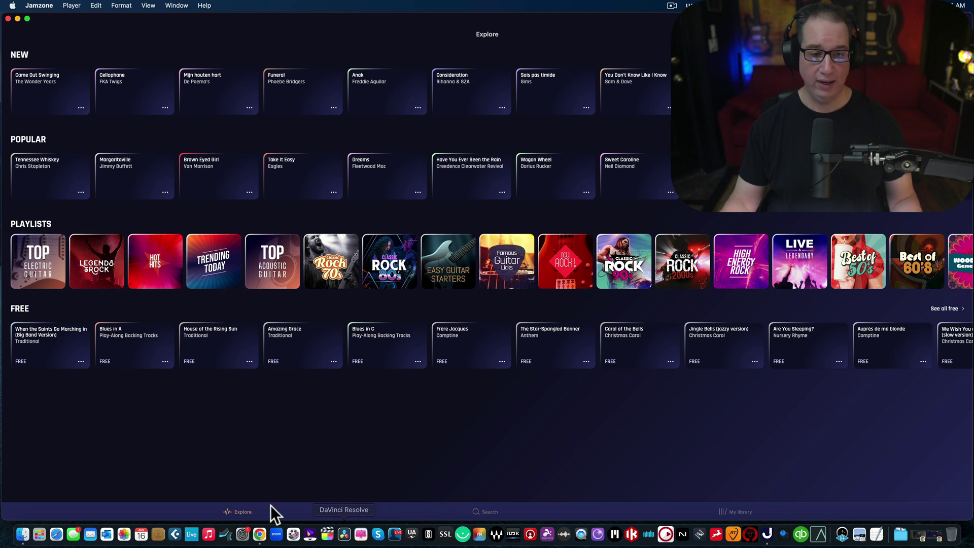
- Search the song catalogue for "backing tracks"
click(488, 512)
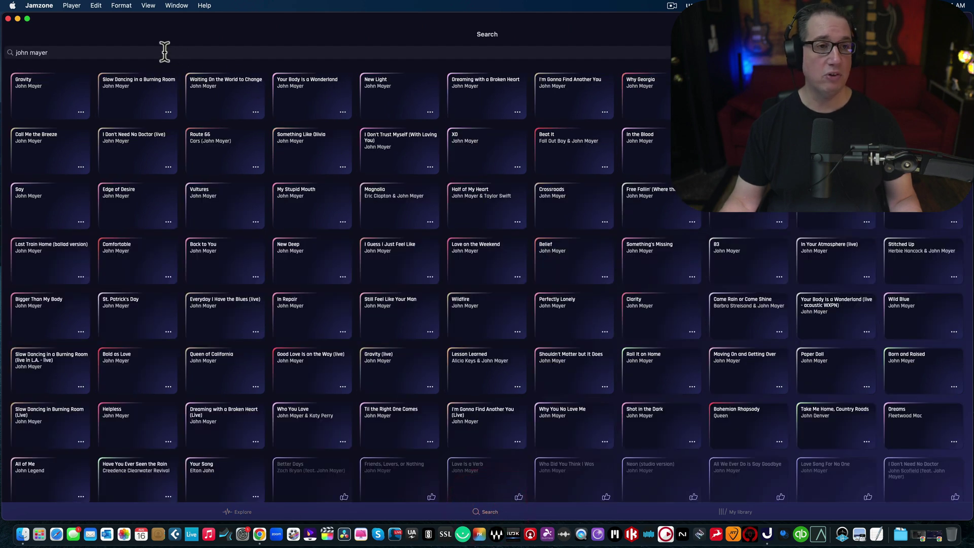
click(73, 52)
key(BackSpace)
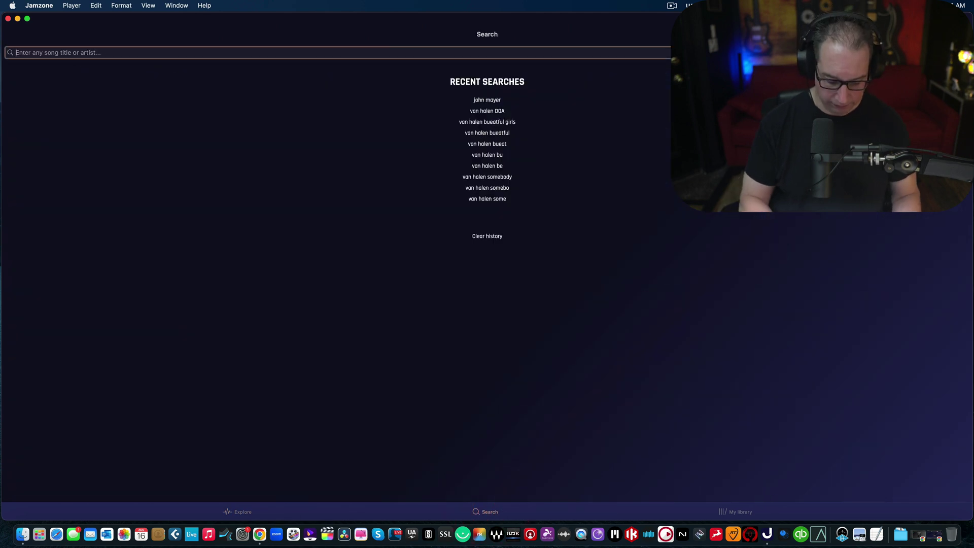
text(backing tracks)
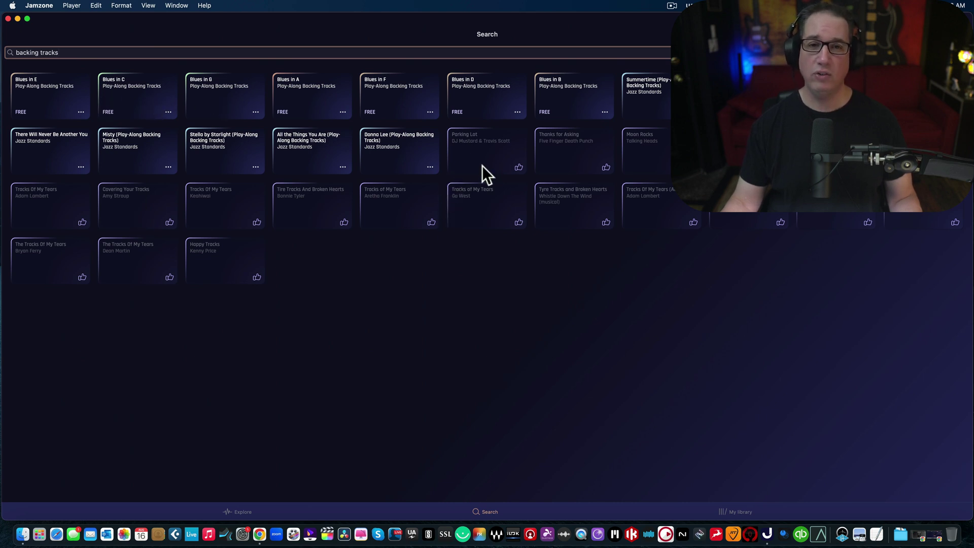
- Try the vote on the unavailable song Parking Lot on and off, and leave it voted for
click(460, 152)
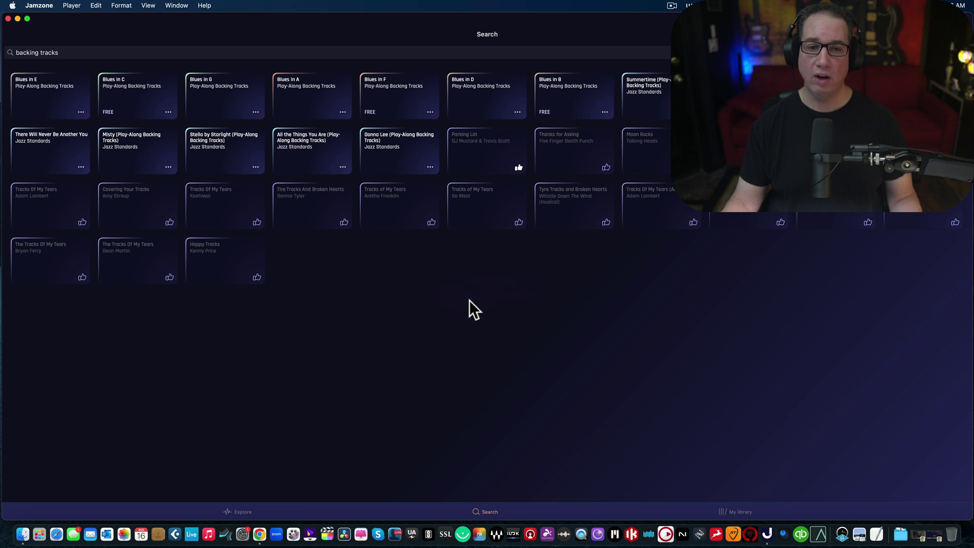
click(470, 150)
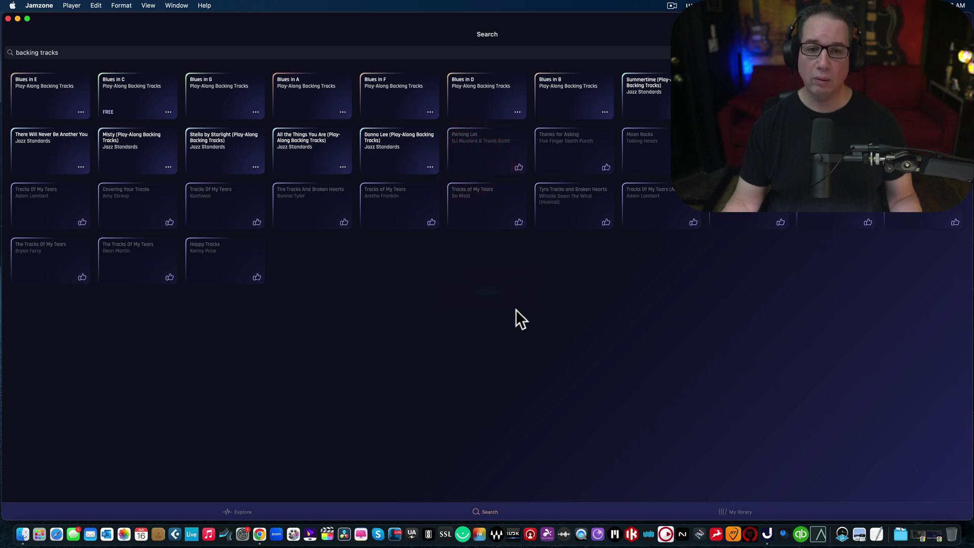
click(520, 170)
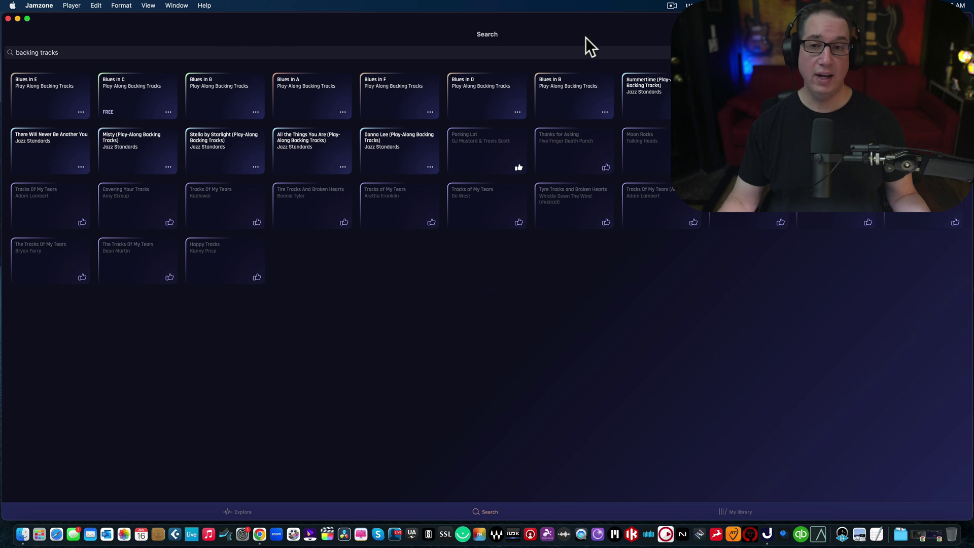
- Return to the Explore page to view its new, popular, playlist and free sections
click(229, 511)
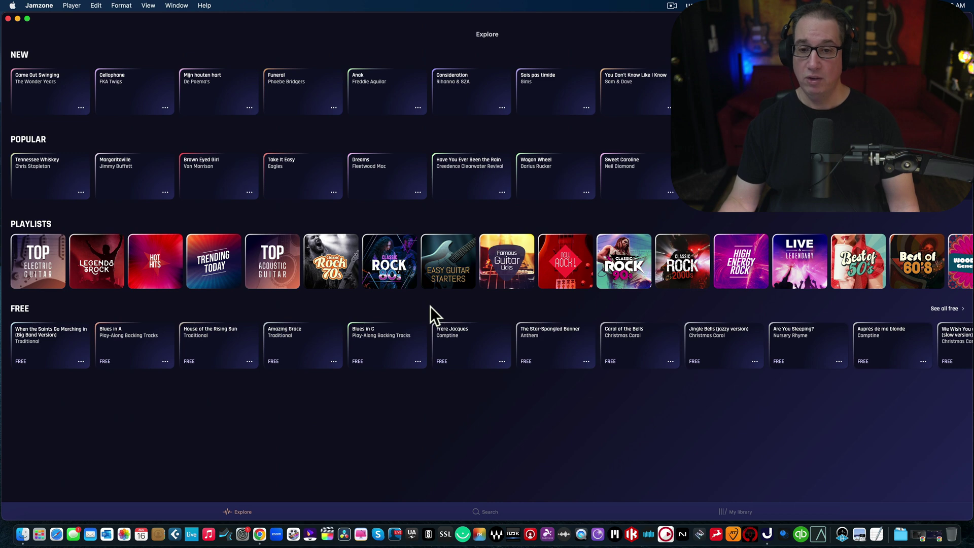
scroll(430, 307, up, 2)
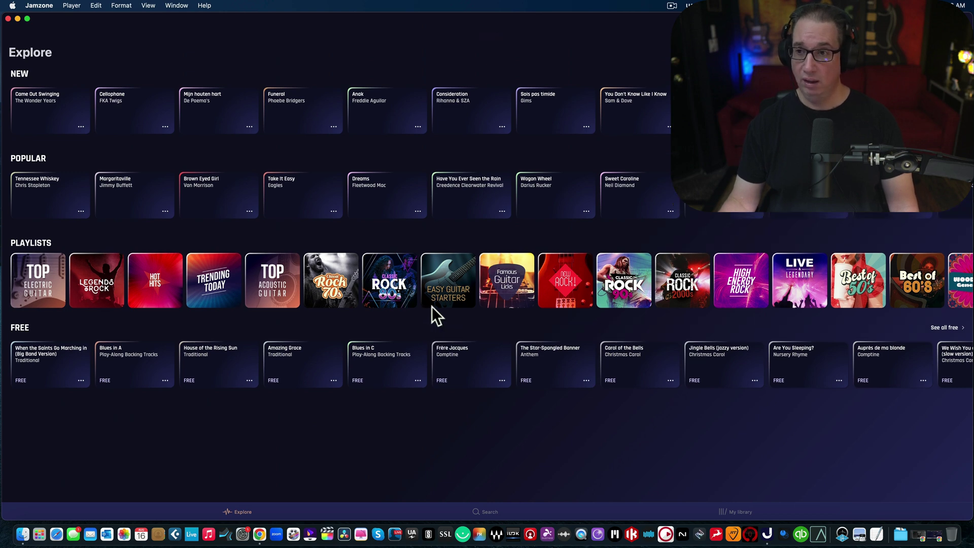